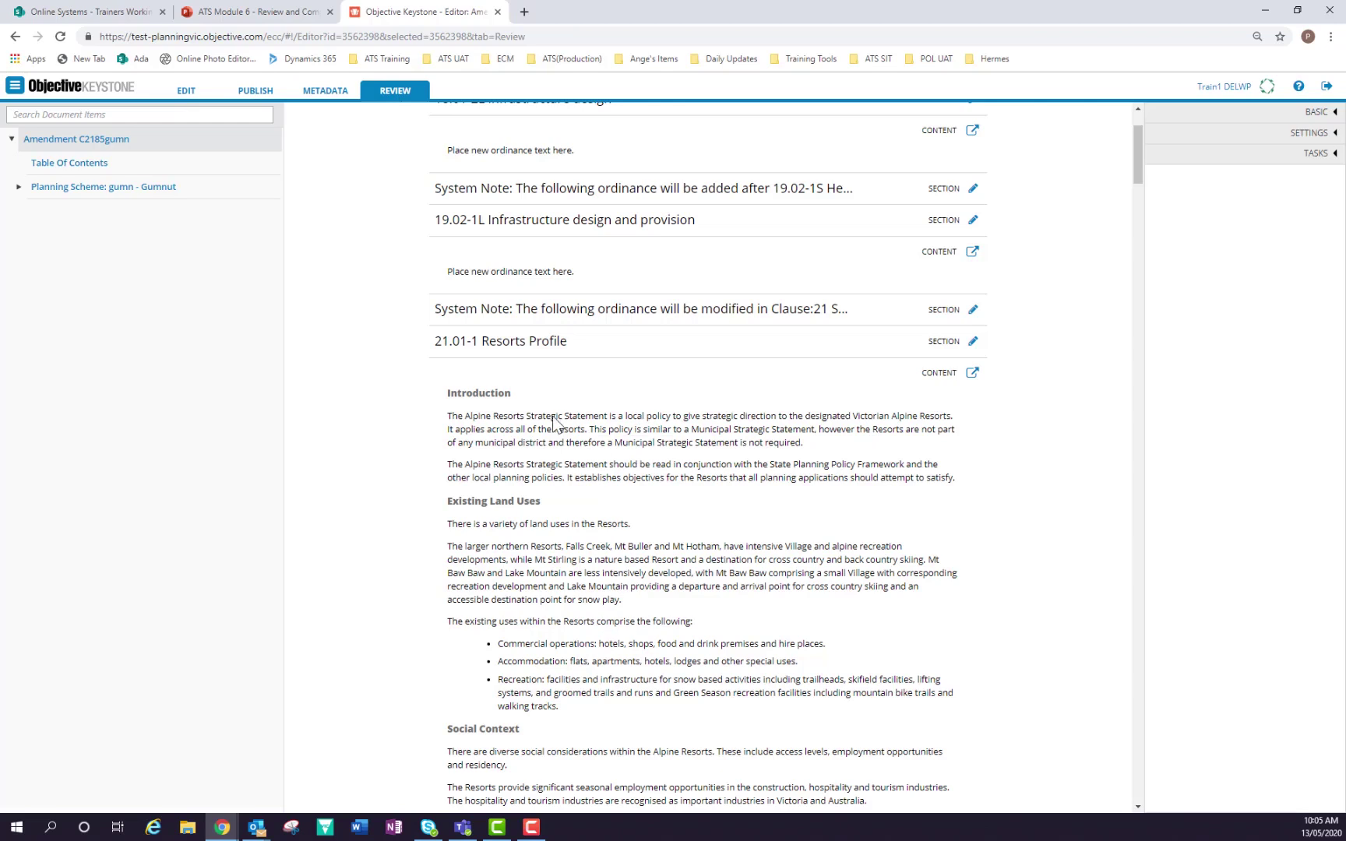
Open the 21.01-1 Resorts Profile content on its own and look through its version history, including the comparison for version 1.14.
{"action": "left_click", "coordinate": [972, 374]}
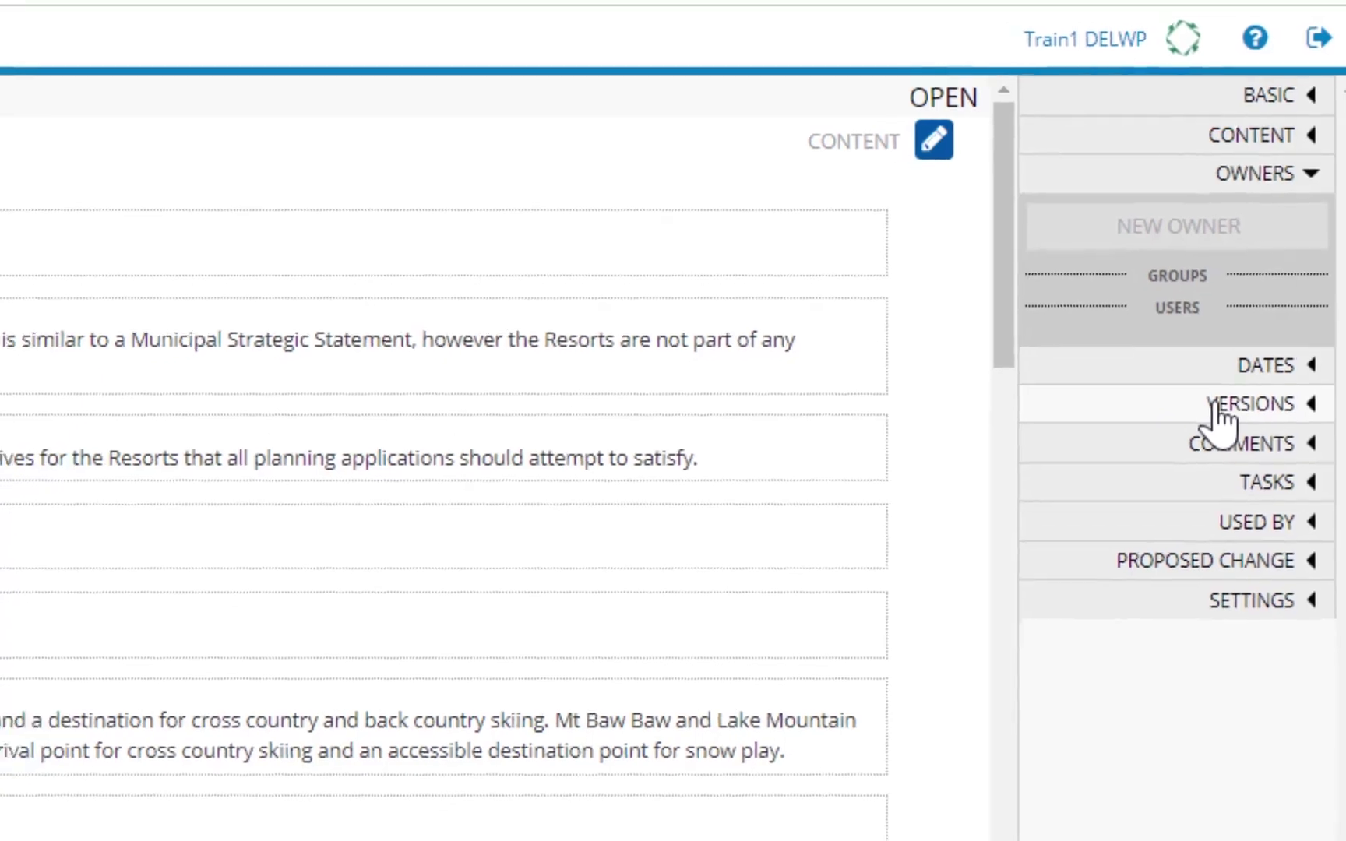
{"action": "left_click", "coordinate": [1223, 422]}
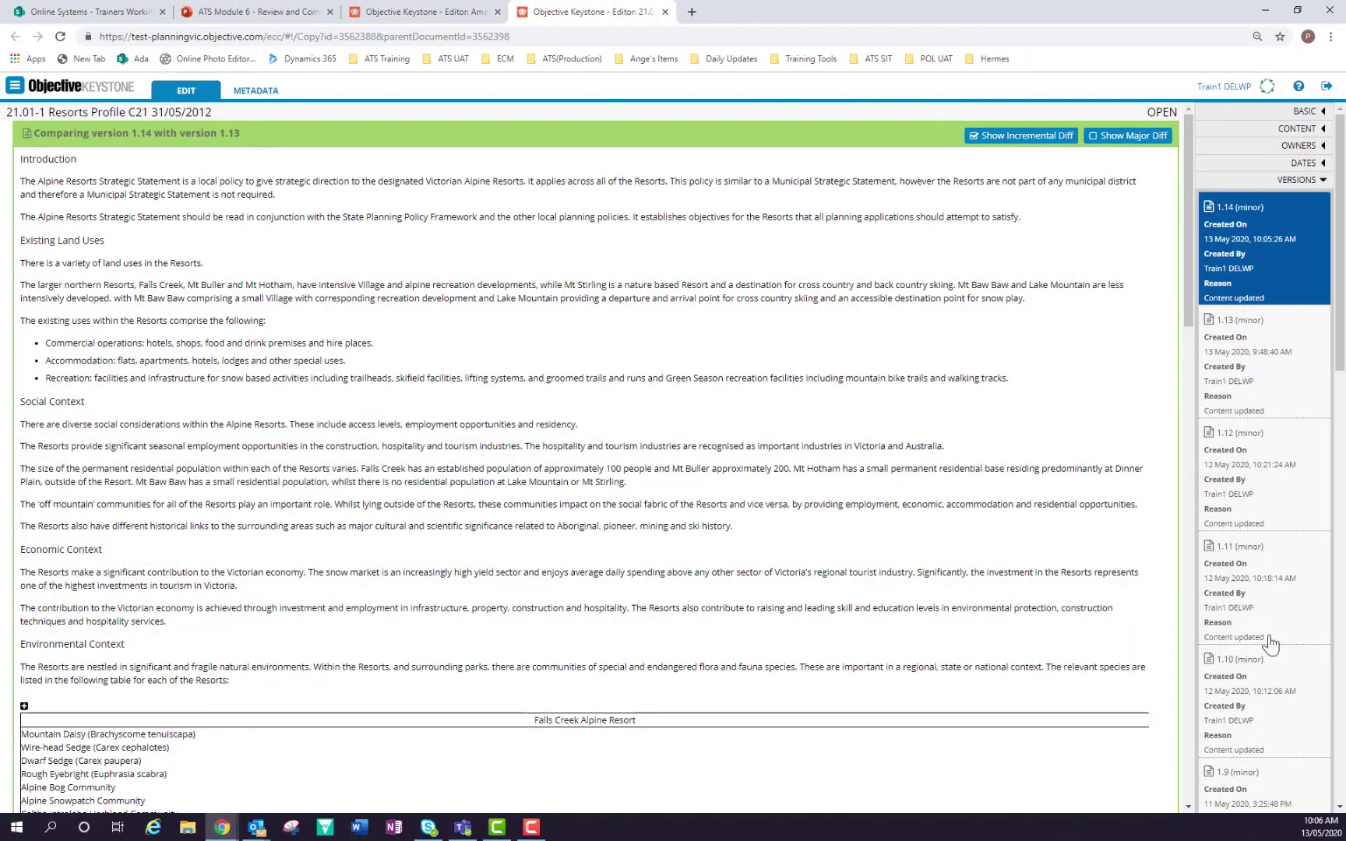
{"action": "left_click_drag", "start_coordinate": [1340, 267], "coordinate": [1334, 560]}
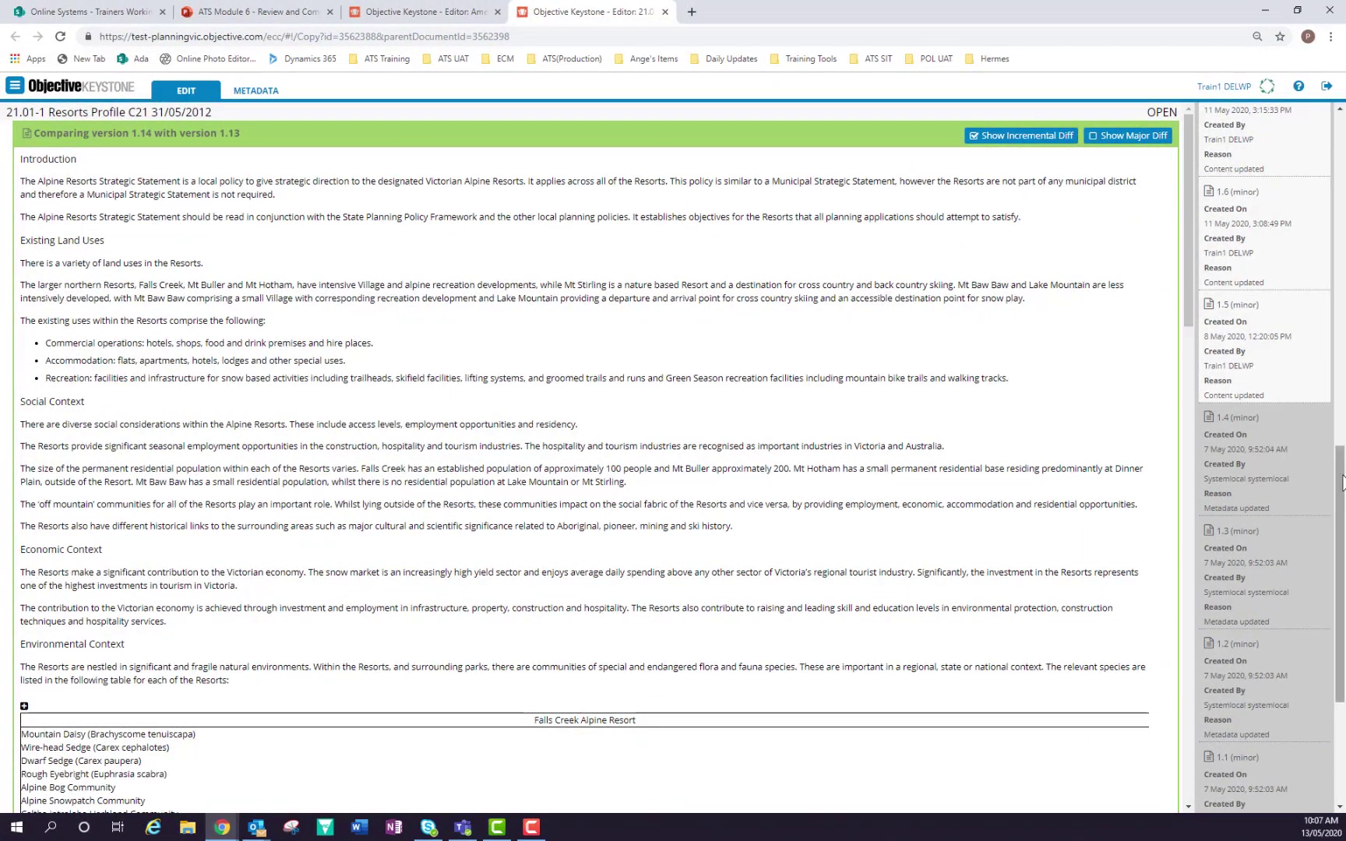
{"action": "scroll", "coordinate": [1311, 218], "scroll_direction": "up", "scroll_amount": 15}
{"action": "left_click", "coordinate": [1240, 233]}
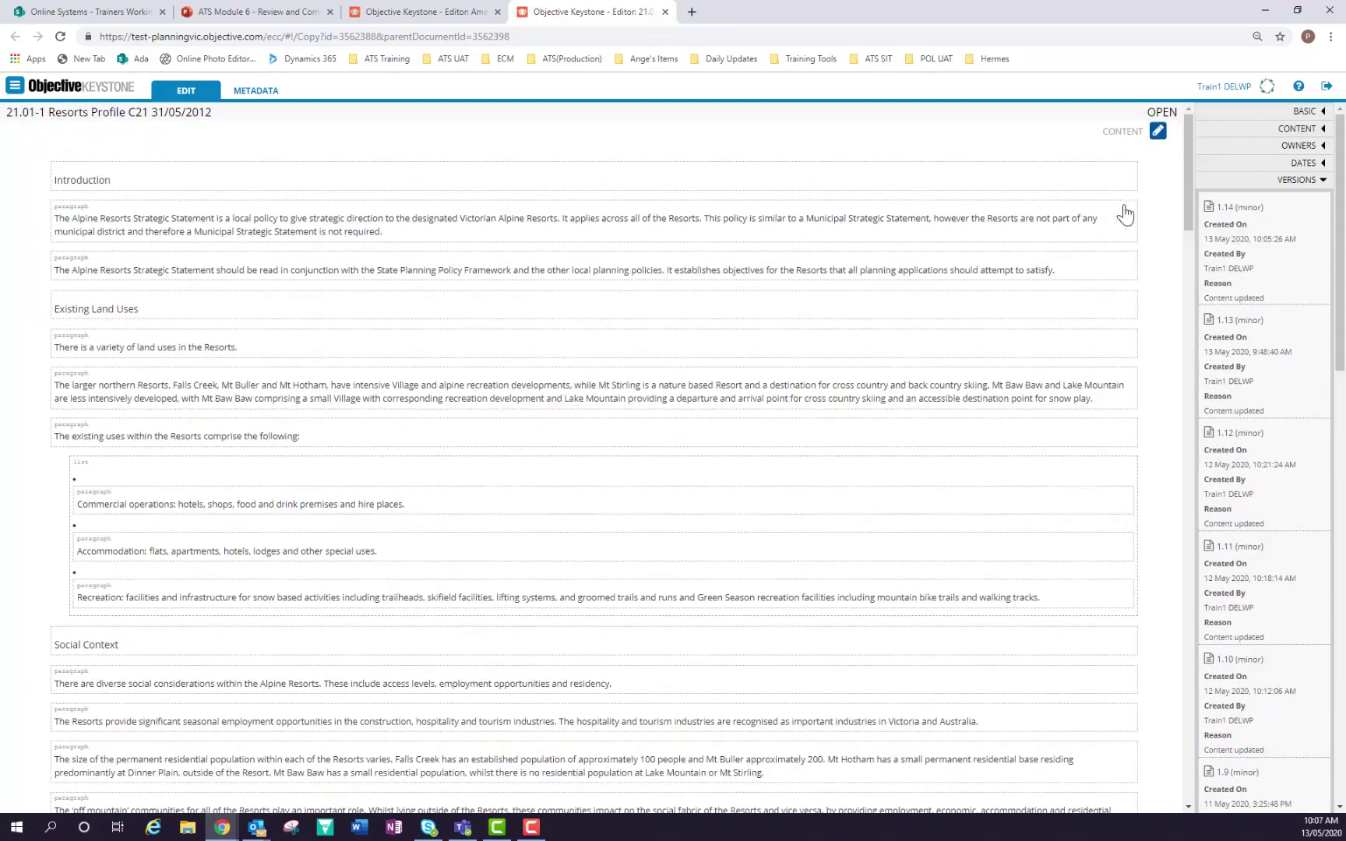
Edit the content and add a paragraph starting "Banyule's location makes it accessible to central Melbourne" after the second Introduction paragraph.
{"action": "left_click", "coordinate": [1158, 132]}
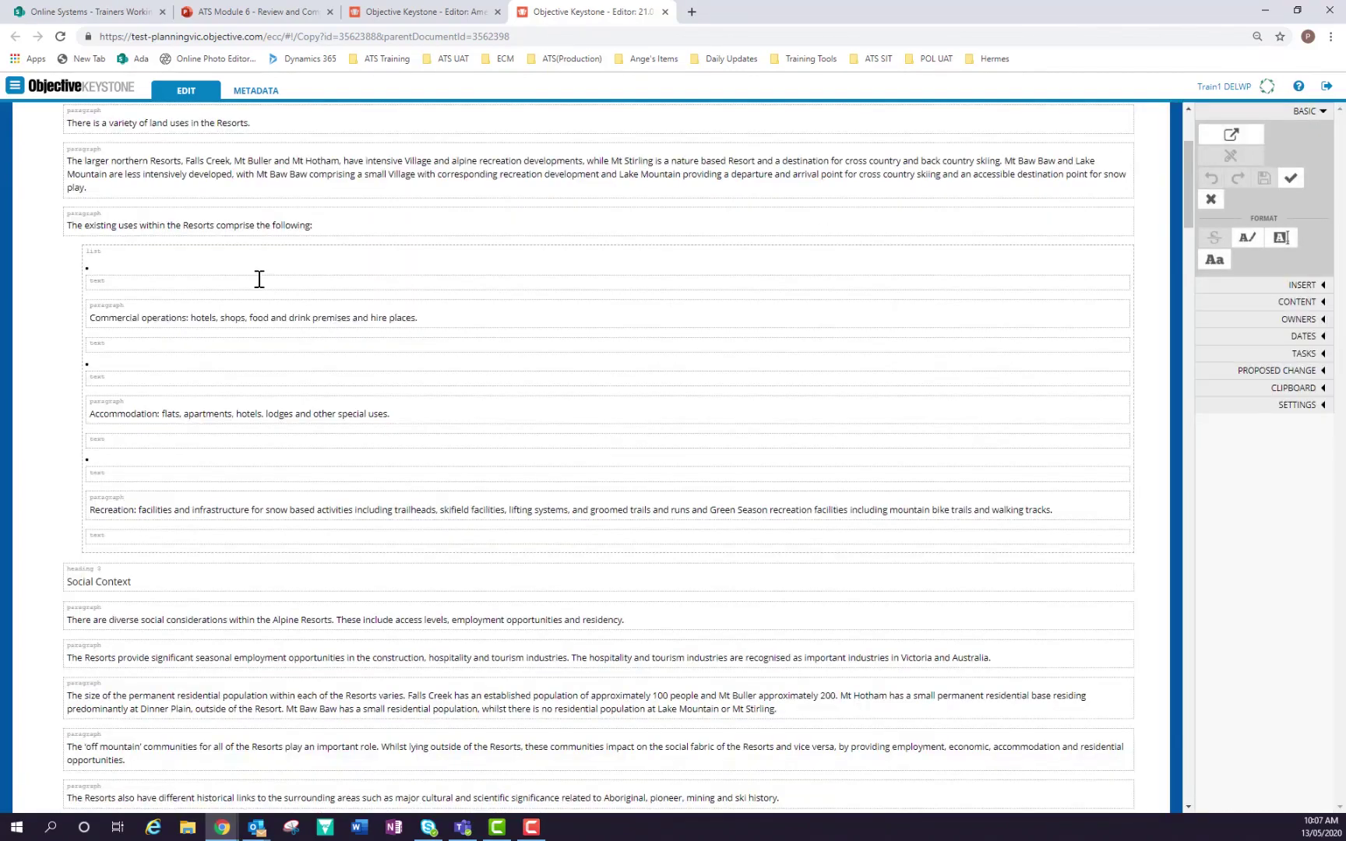
{"action": "scroll", "coordinate": [280, 278], "scroll_direction": "up", "scroll_amount": 3}
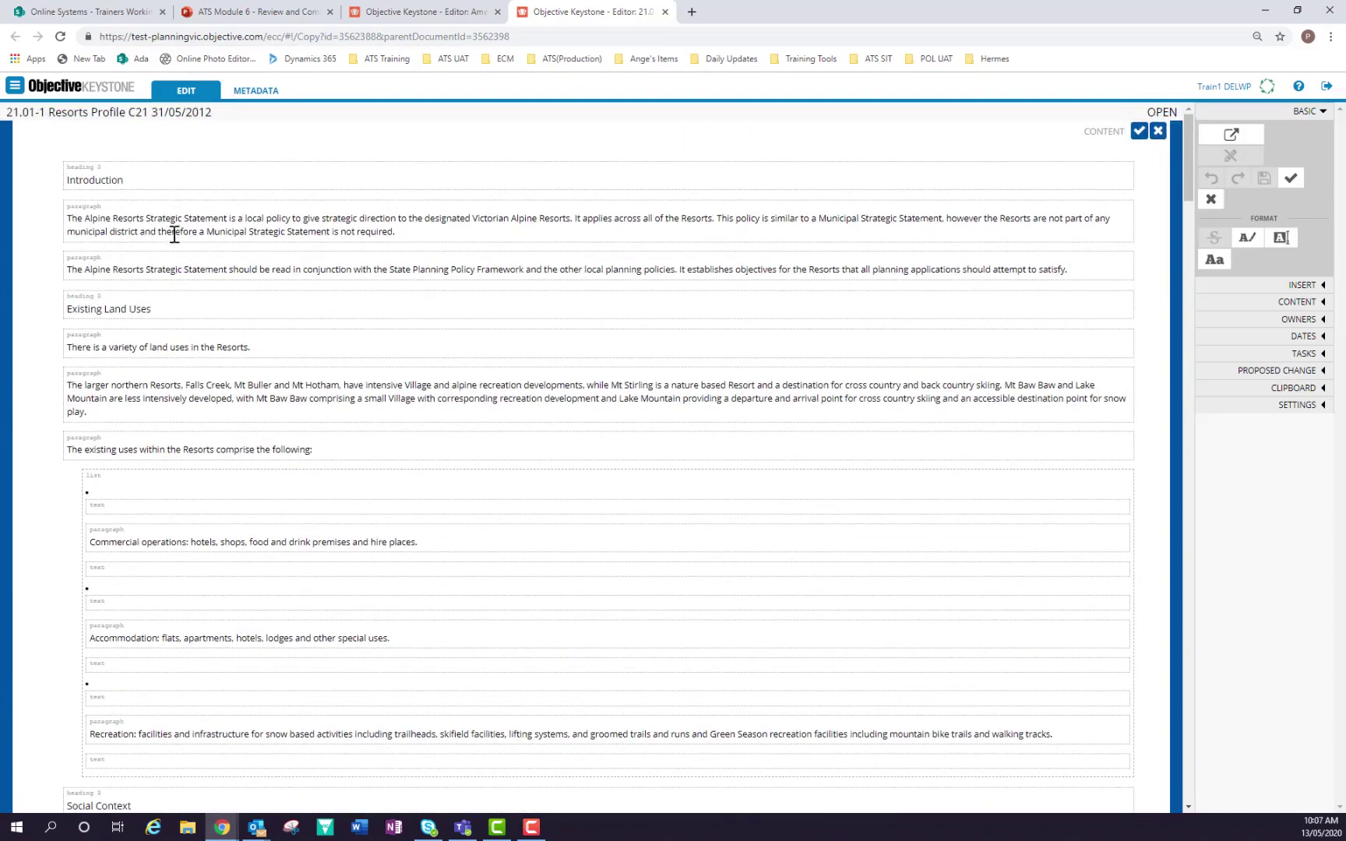
{"action": "left_click", "coordinate": [173, 265]}
{"action": "key", "text": "Return"}
{"action": "type", "text": "Banyule's location makes it accessible to central Melbourne and the urban fringe. It is serviced by the Hurstbridge rail-line which gives access to central Melbourne, and cross-town SmartBus routes which link Banyule to other parts of the metropolitan area. Regional roads provide access to the western suburbs and Melbourne Airport. There are also road links to the southern and eastern suburbs"}
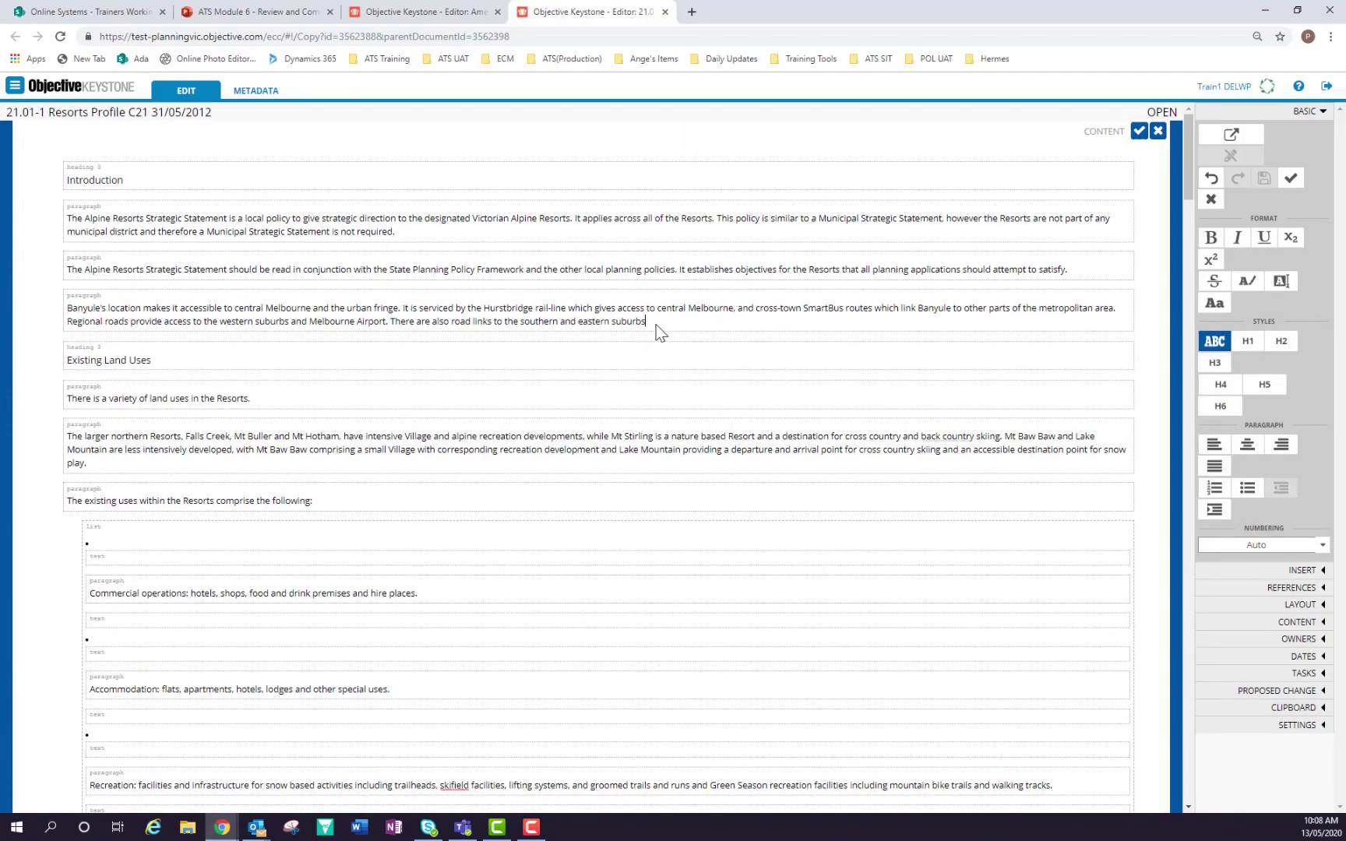
{"action": "left_click_drag", "start_coordinate": [659, 323], "coordinate": [304, 323]}
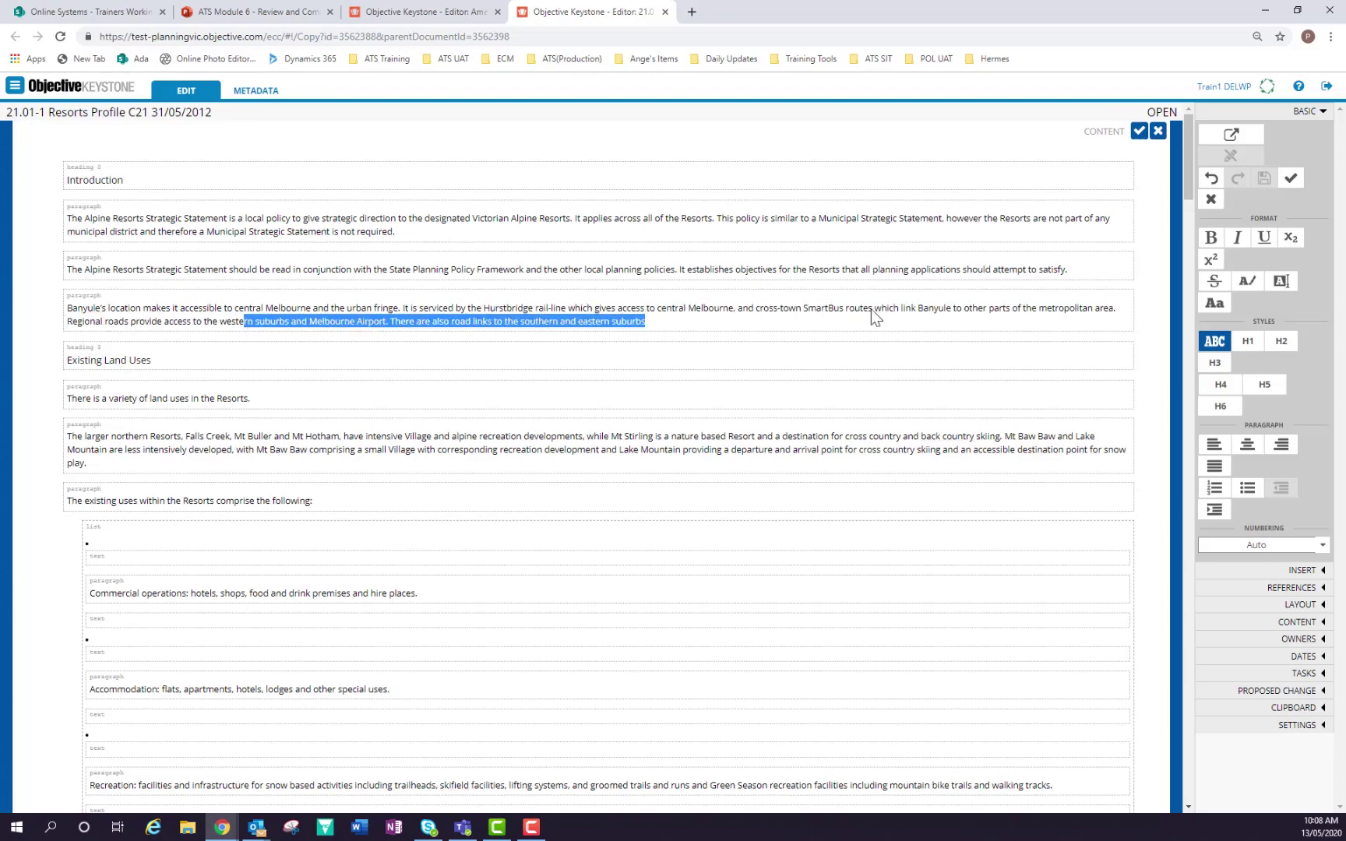
Add "dot point 1", "dot point 2" and "dot point 3" as a bulleted list below the Banyule paragraph.
{"action": "left_click", "coordinate": [656, 321]}
{"action": "key", "text": "Return"}
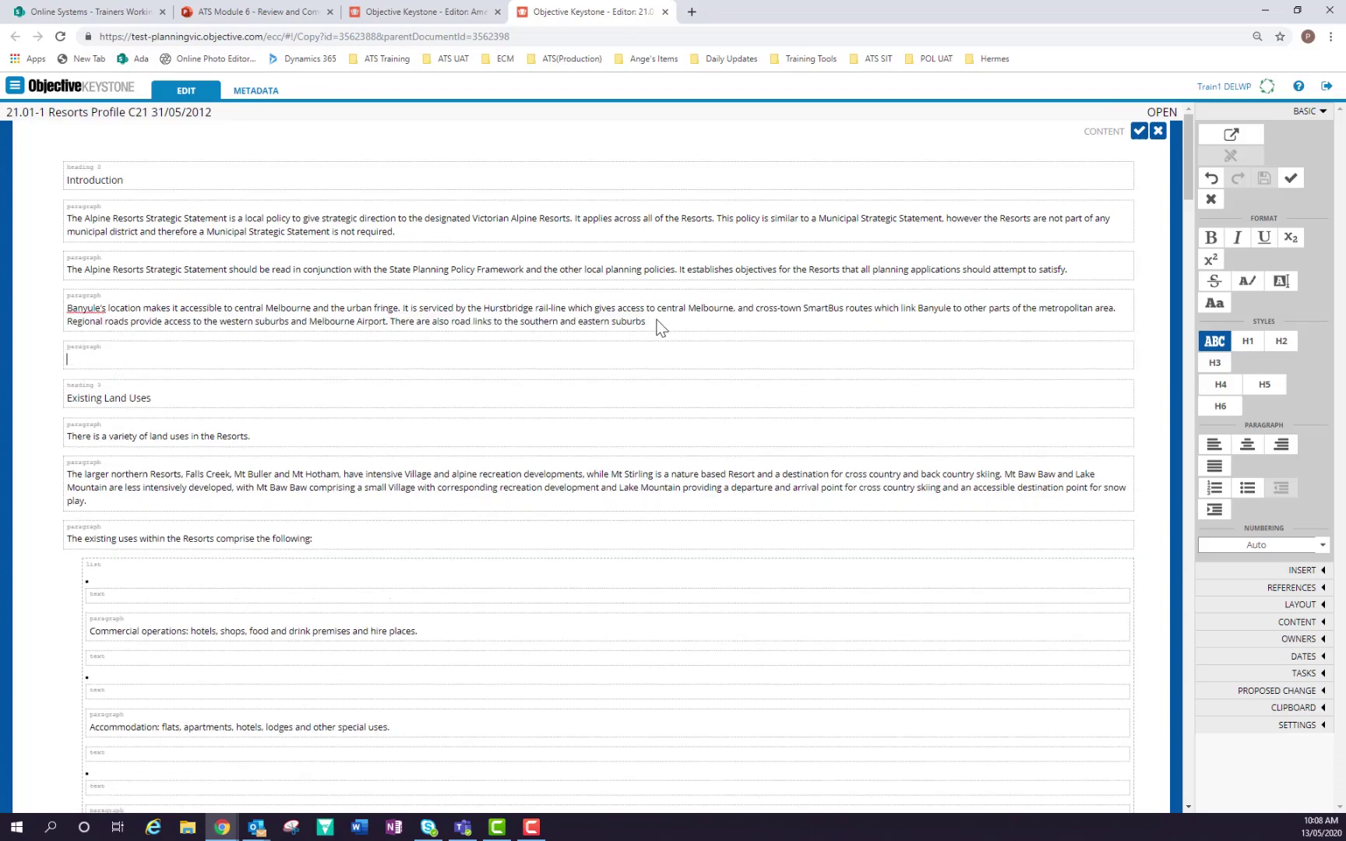
{"action": "type", "text": "dot point 1 dot point 2 dot point 3"}
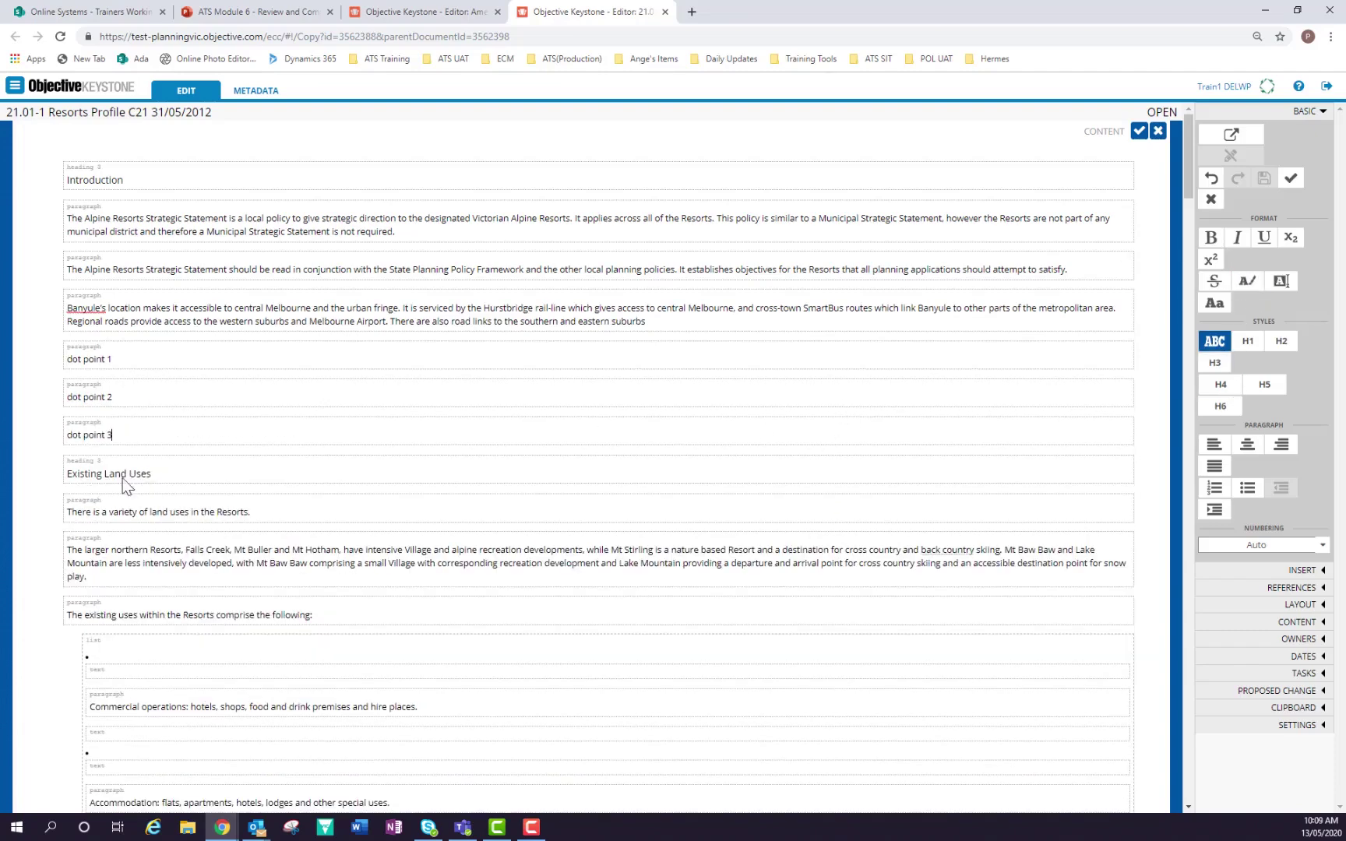
{"action": "left_click_drag", "start_coordinate": [115, 435], "coordinate": [57, 358]}
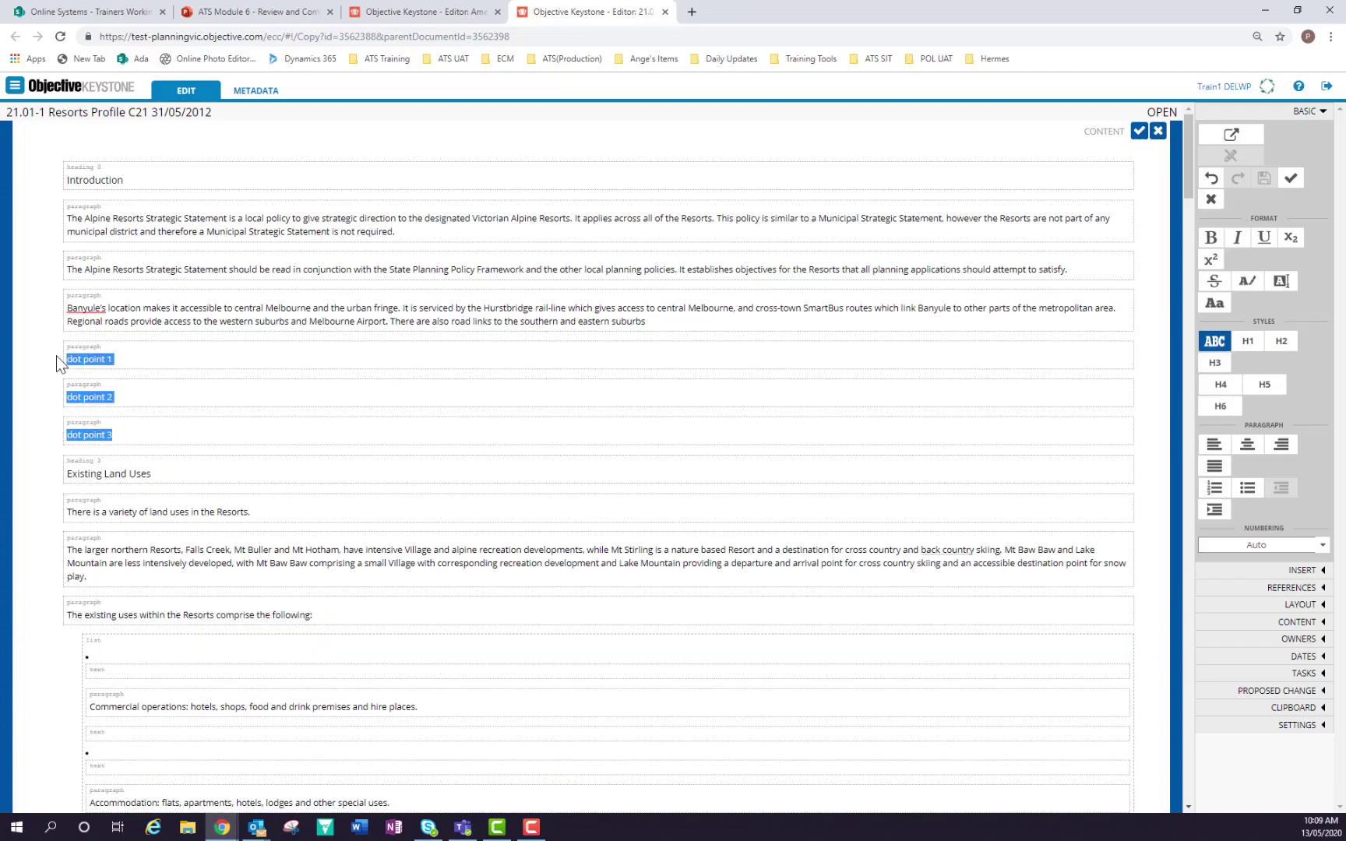
{"action": "left_click", "coordinate": [1244, 495]}
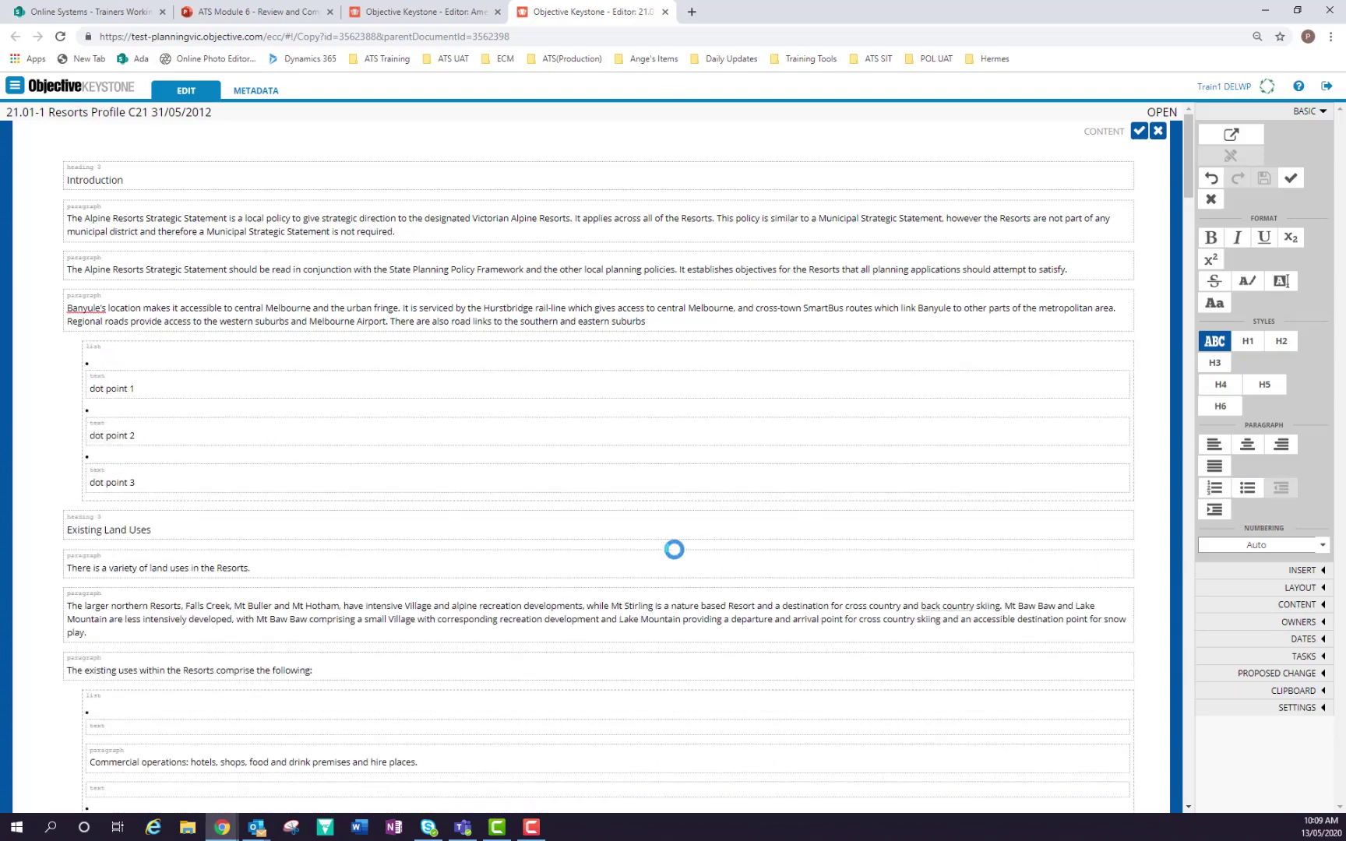
Indent dot points 2 and 3 as sub-bullets of dot point 1 and confirm the content changes.
{"action": "left_click_drag", "start_coordinate": [143, 486], "coordinate": [104, 442]}
{"action": "left_click", "coordinate": [1215, 465]}
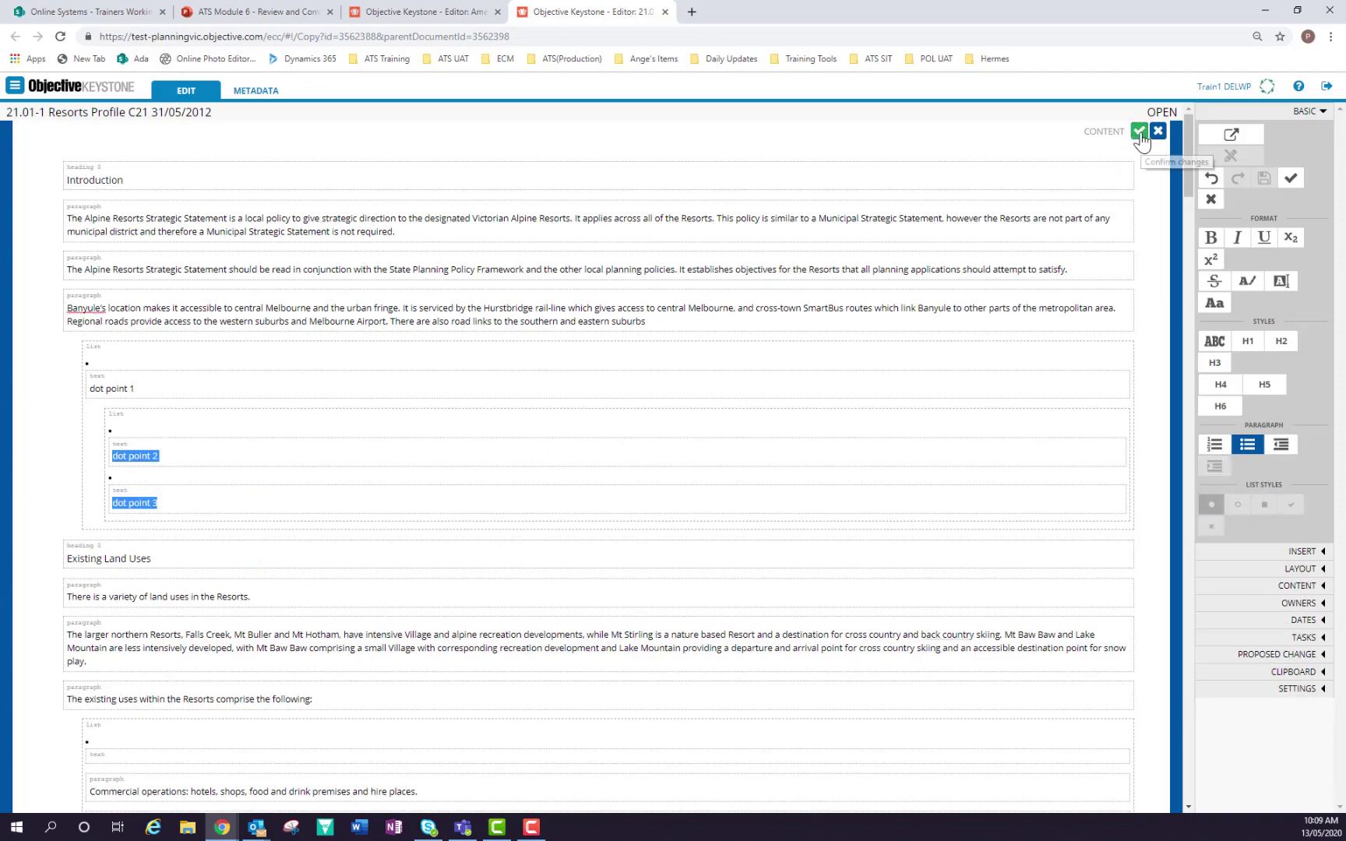
{"action": "left_click", "coordinate": [1141, 137]}
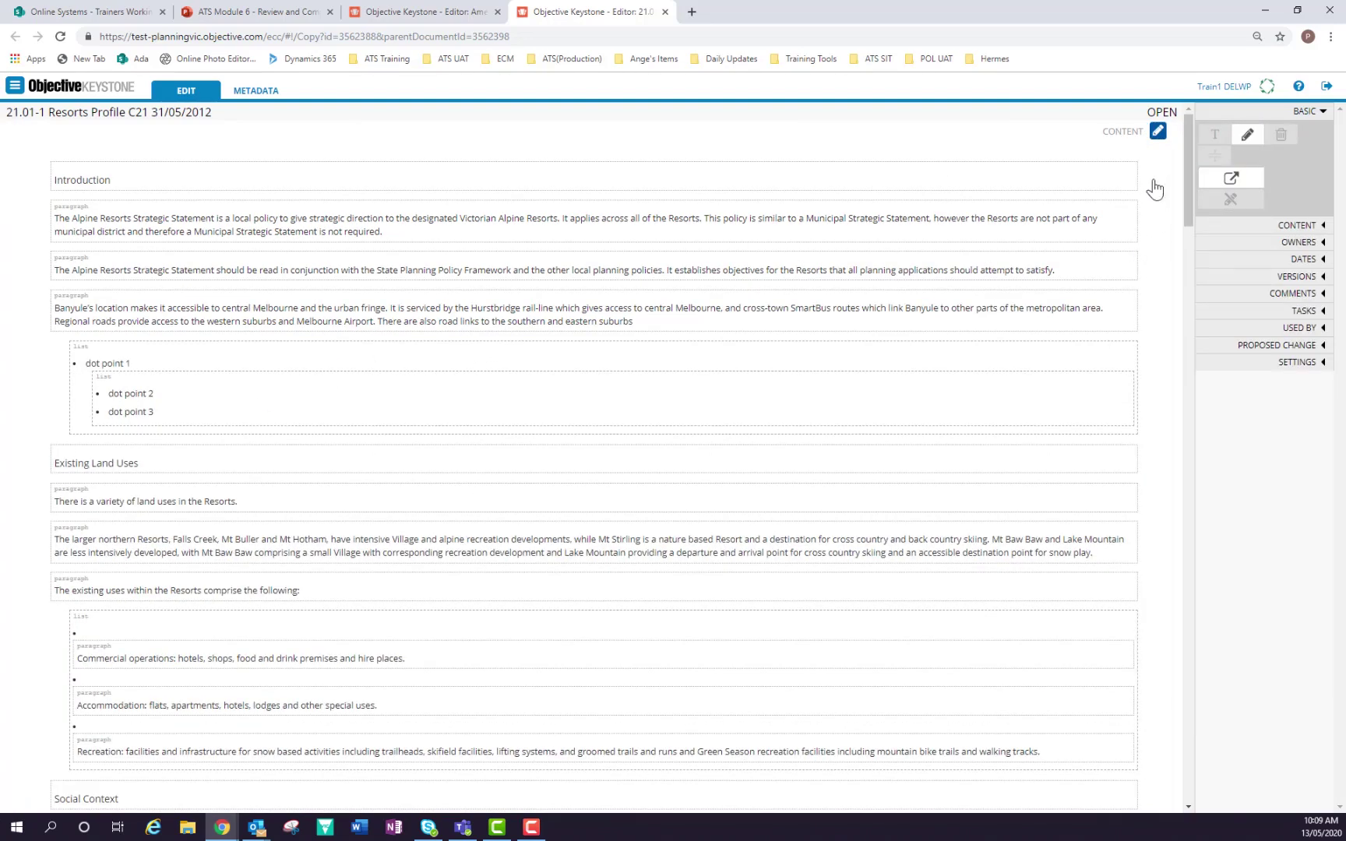
Review version 1.15 against version 1.14 in the version history, with incremental difference highlighting turned off and back on.
{"action": "left_click", "coordinate": [1259, 278]}
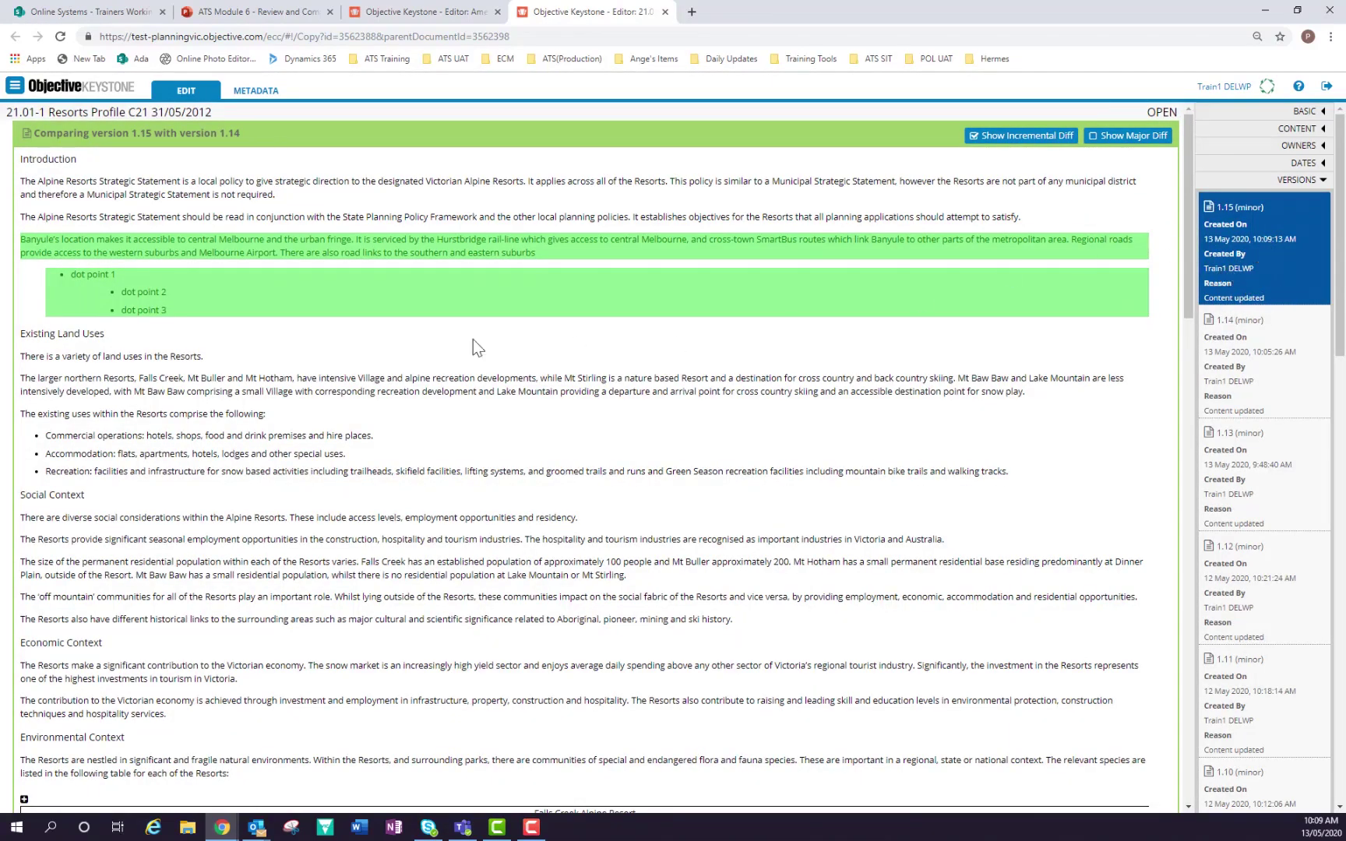
{"action": "left_click", "coordinate": [1021, 136]}
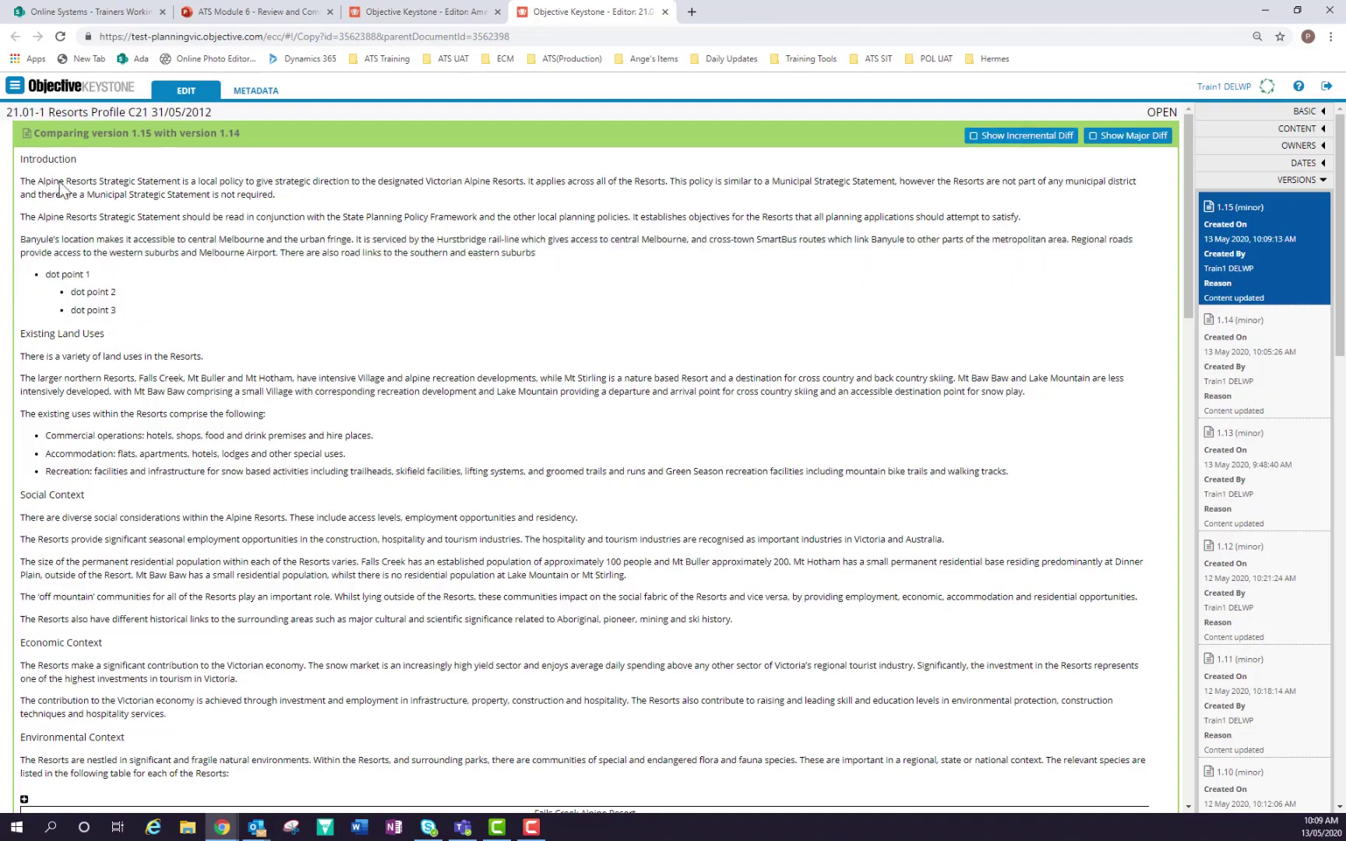
{"action": "scroll", "coordinate": [211, 516], "scroll_direction": "down", "scroll_amount": 15}
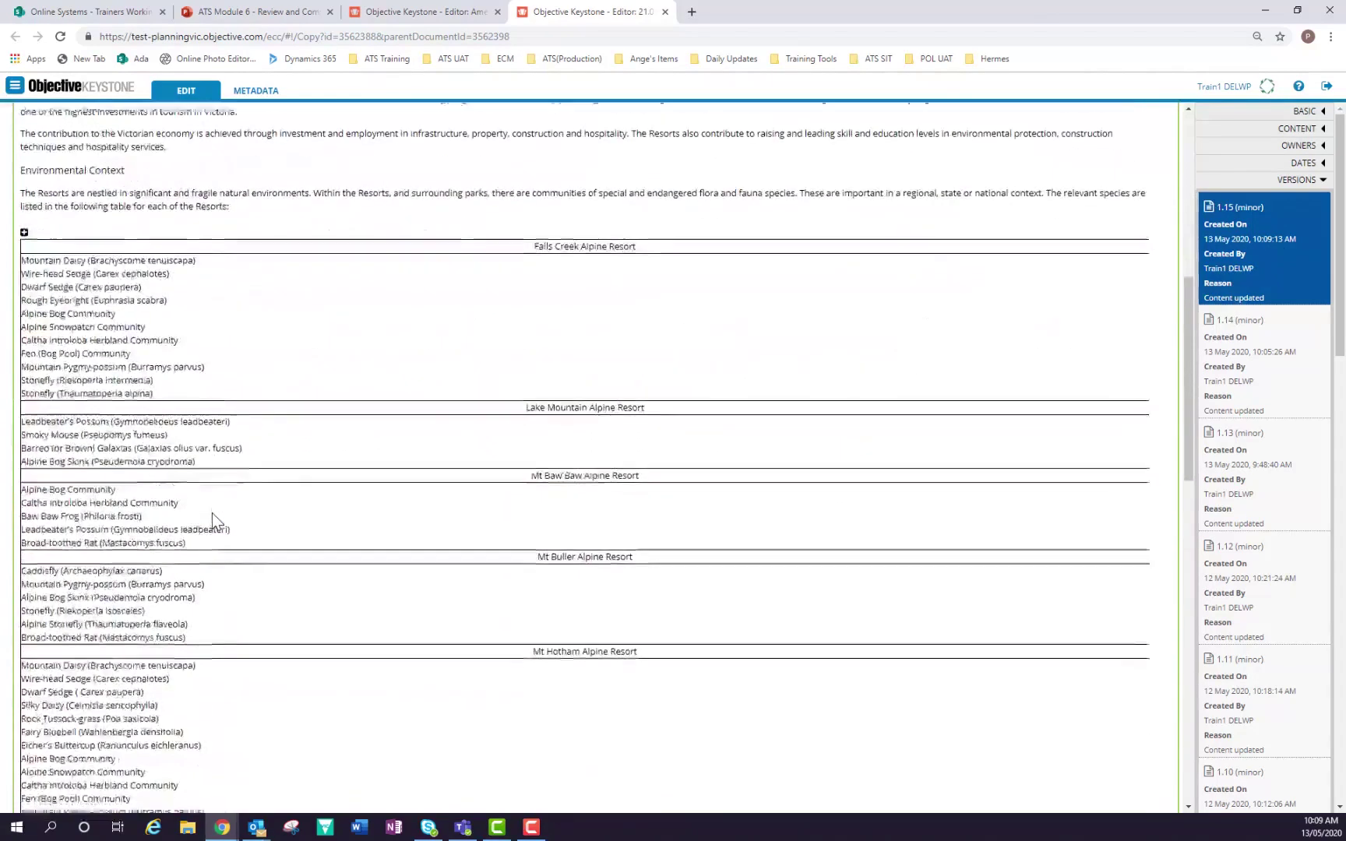
{"action": "scroll", "coordinate": [213, 520], "scroll_direction": "up", "scroll_amount": 8}
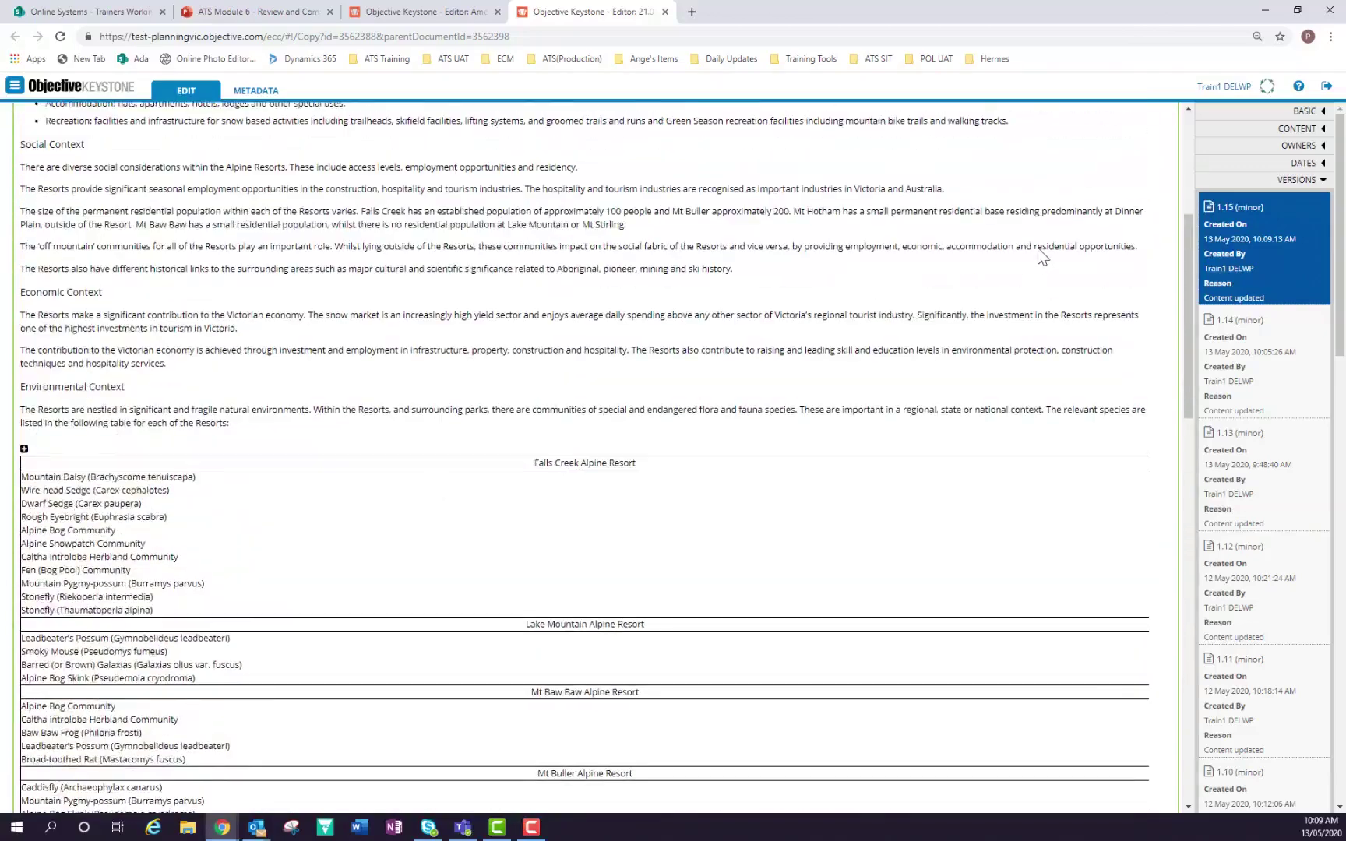
{"action": "left_click_drag", "start_coordinate": [1190, 346], "coordinate": [1186, 246]}
{"action": "left_click", "coordinate": [973, 139]}
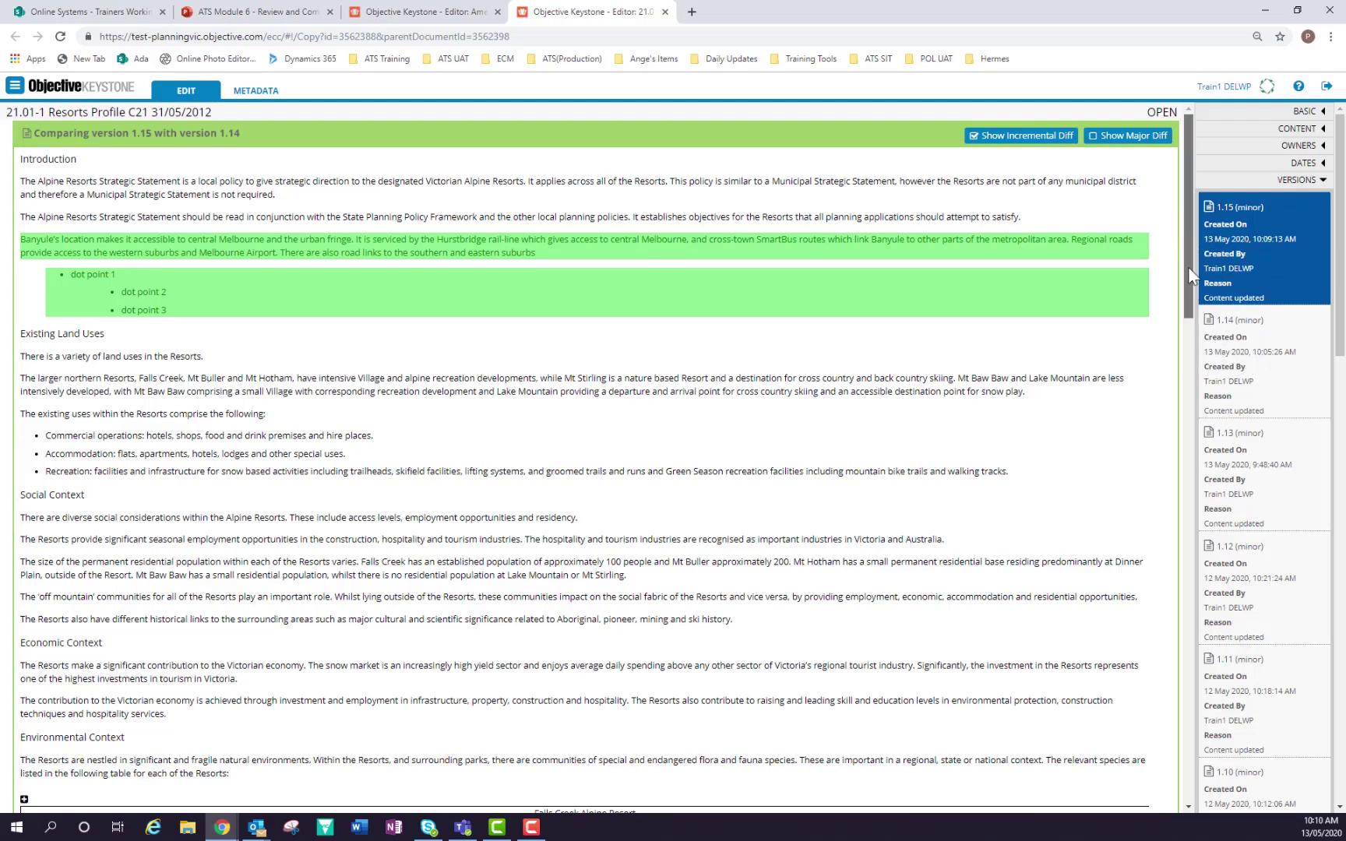
{"action": "scroll", "coordinate": [1189, 266], "scroll_direction": "down", "scroll_amount": 3}
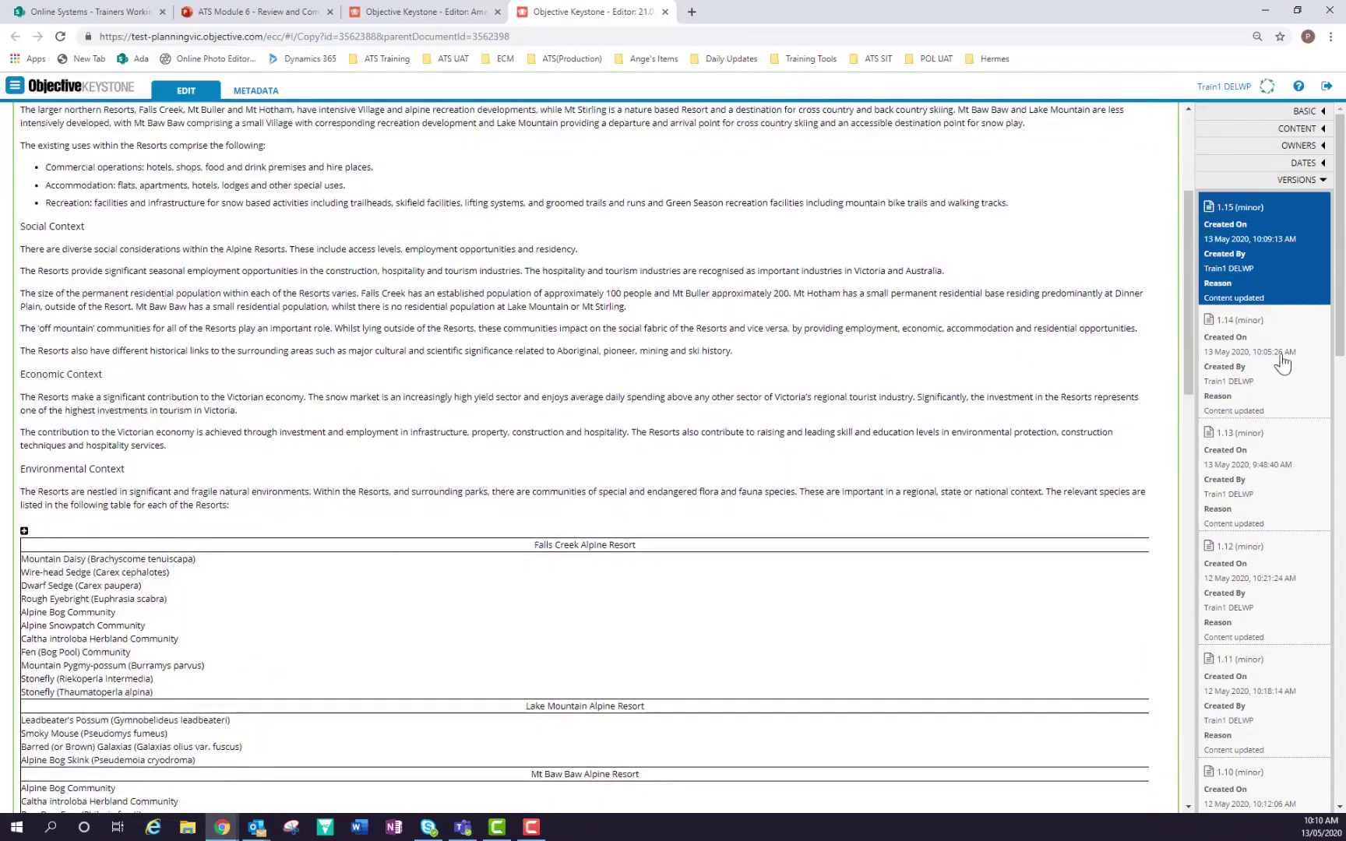
Find version 1.9 in the version history and review its comparison with version 1.8.
{"action": "left_click_drag", "start_coordinate": [1340, 301], "coordinate": [1318, 423]}
{"action": "scroll", "coordinate": [1318, 427], "scroll_direction": "down", "scroll_amount": 1}
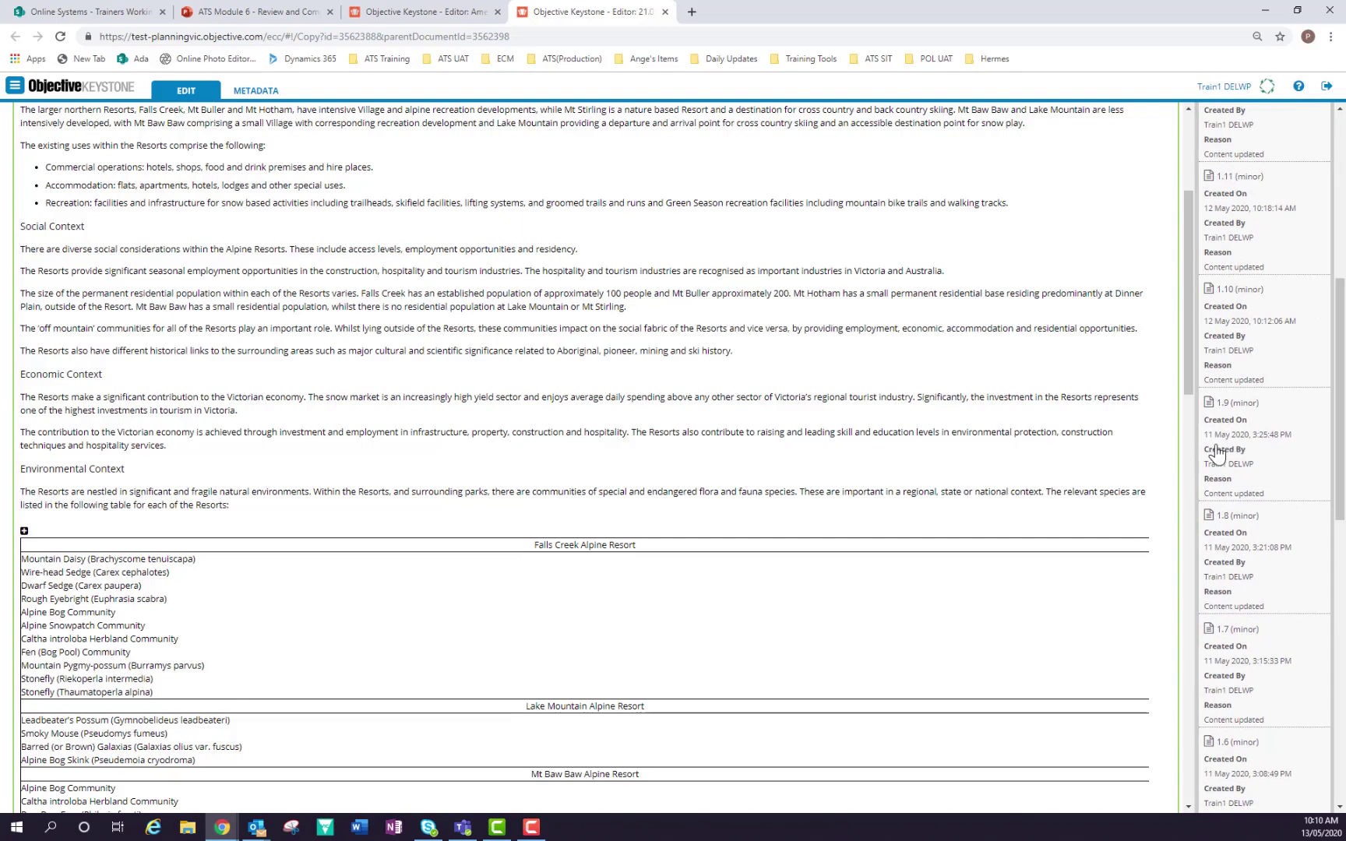
{"action": "left_click", "coordinate": [1217, 455]}
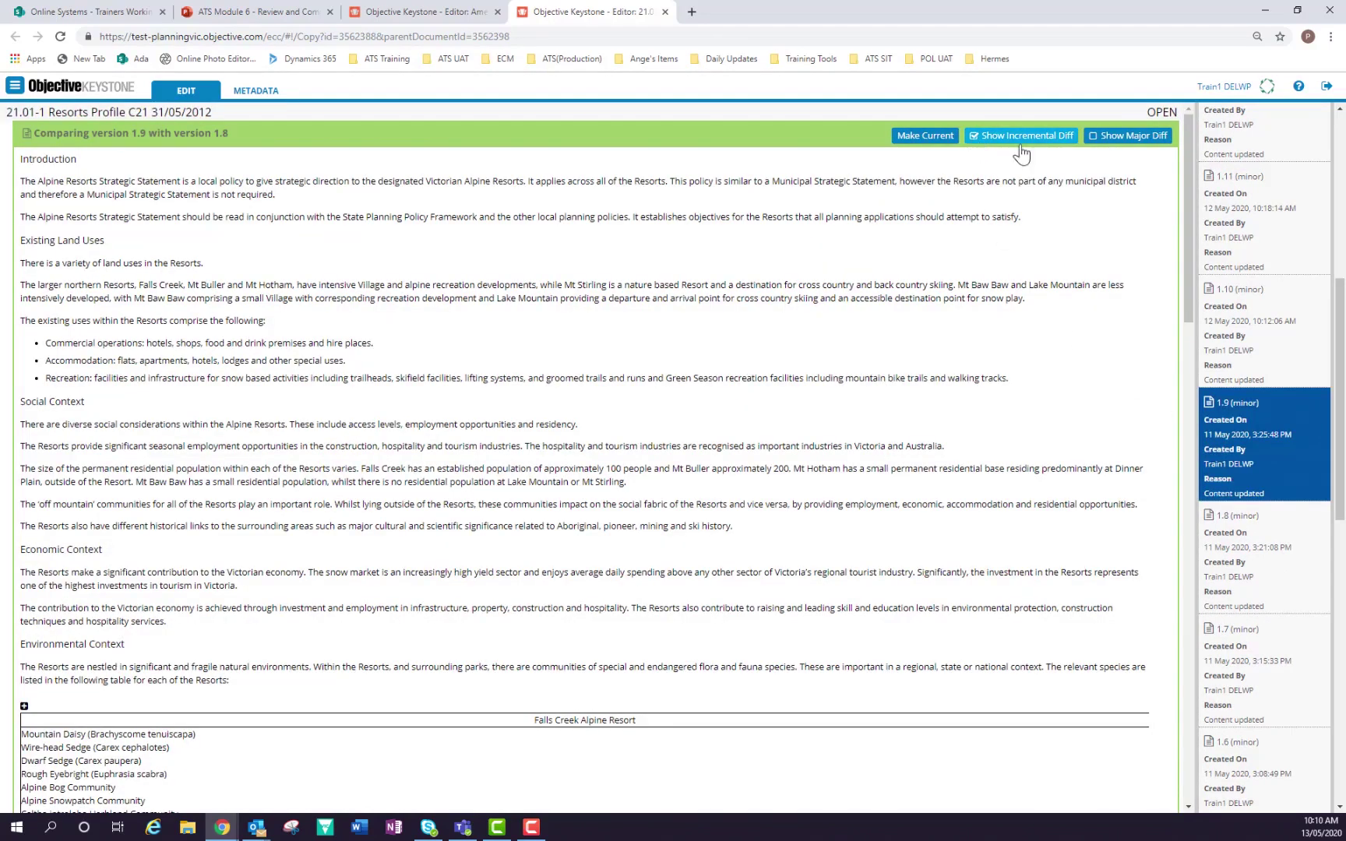
{"action": "left_click_drag", "start_coordinate": [1189, 154], "coordinate": [1184, 105]}
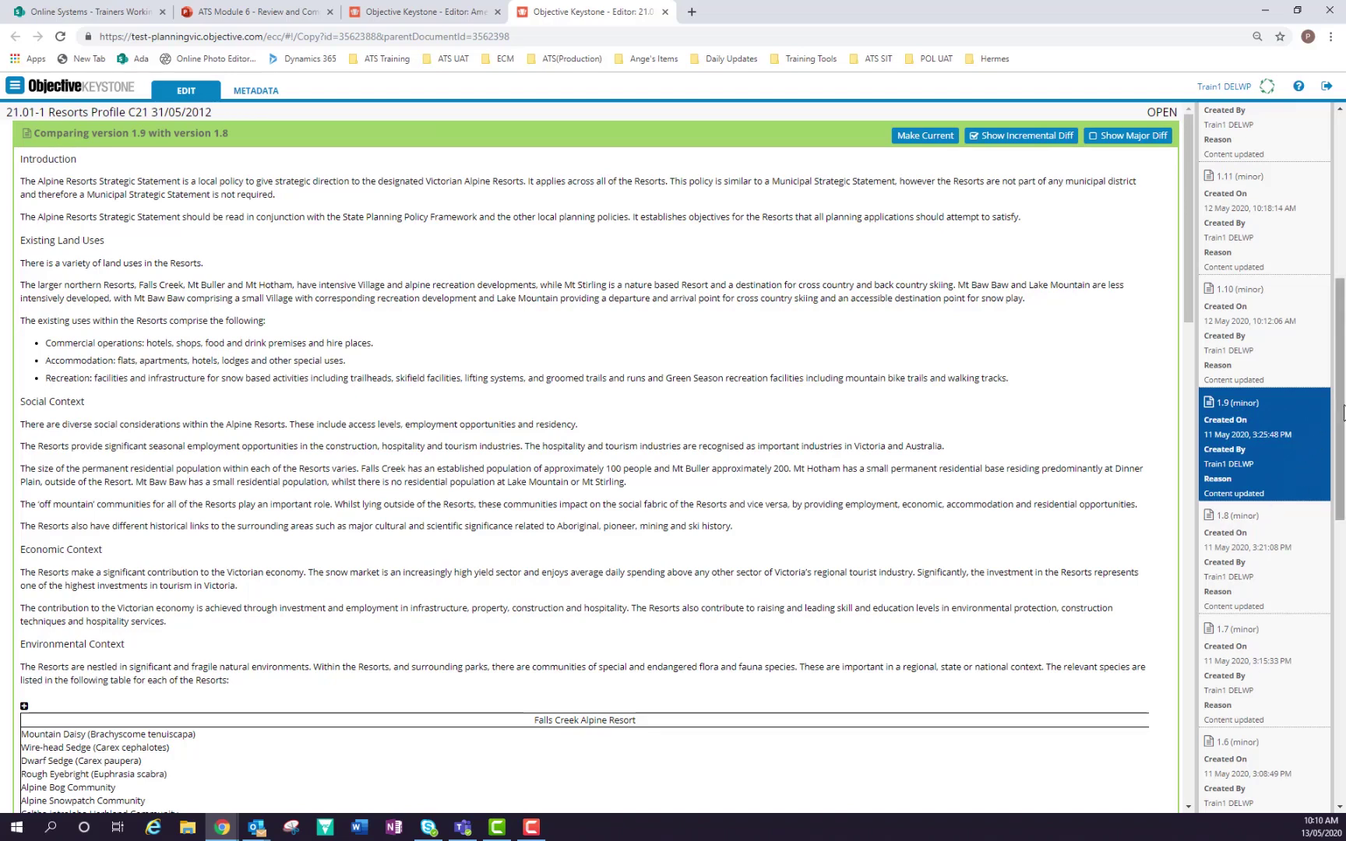
Examine the list of minor versions, checking the creation date, author and reason recorded for each.
{"action": "scroll", "coordinate": [1343, 413], "scroll_direction": "up", "scroll_amount": 1}
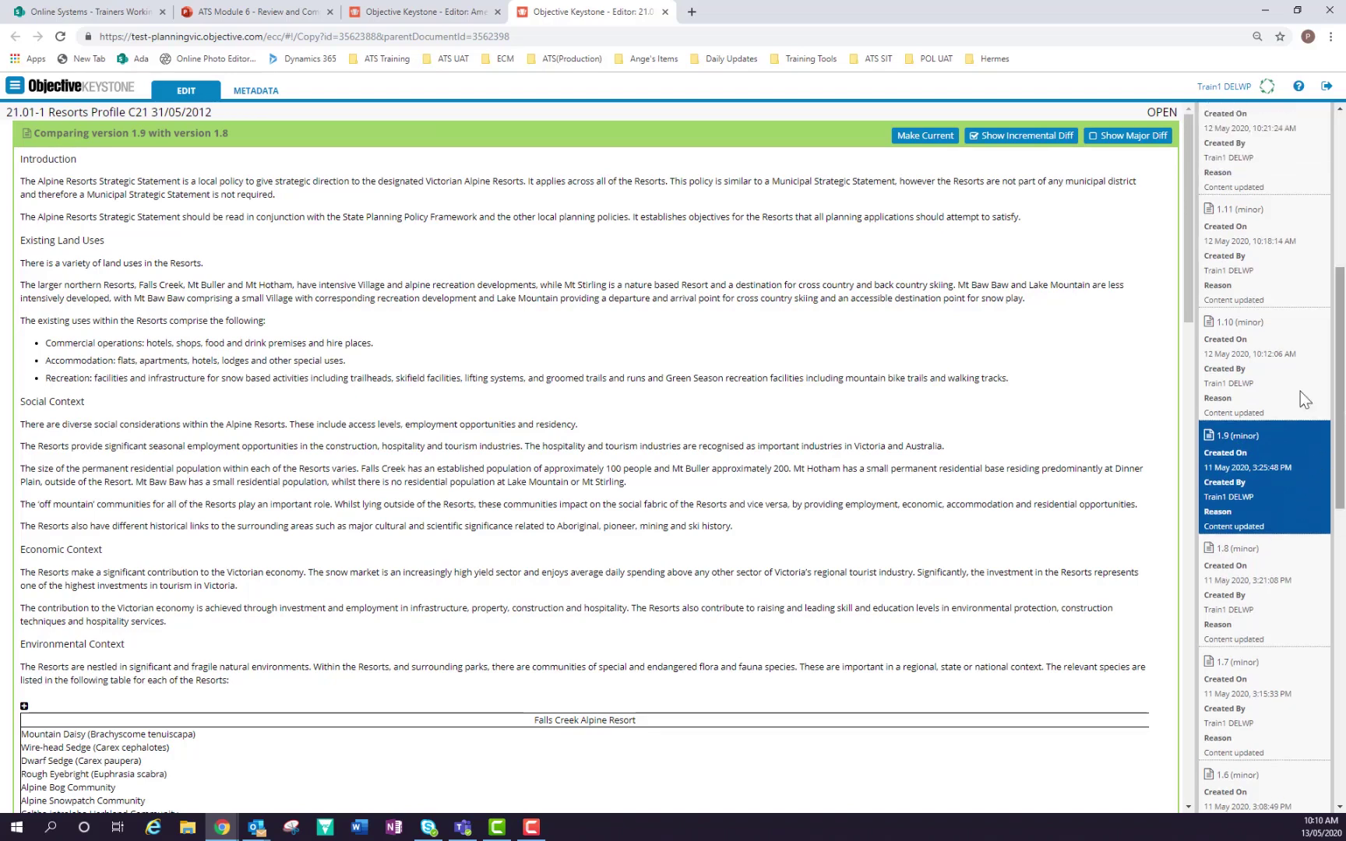
{"action": "scroll", "coordinate": [1319, 351], "scroll_direction": "up", "scroll_amount": 5}
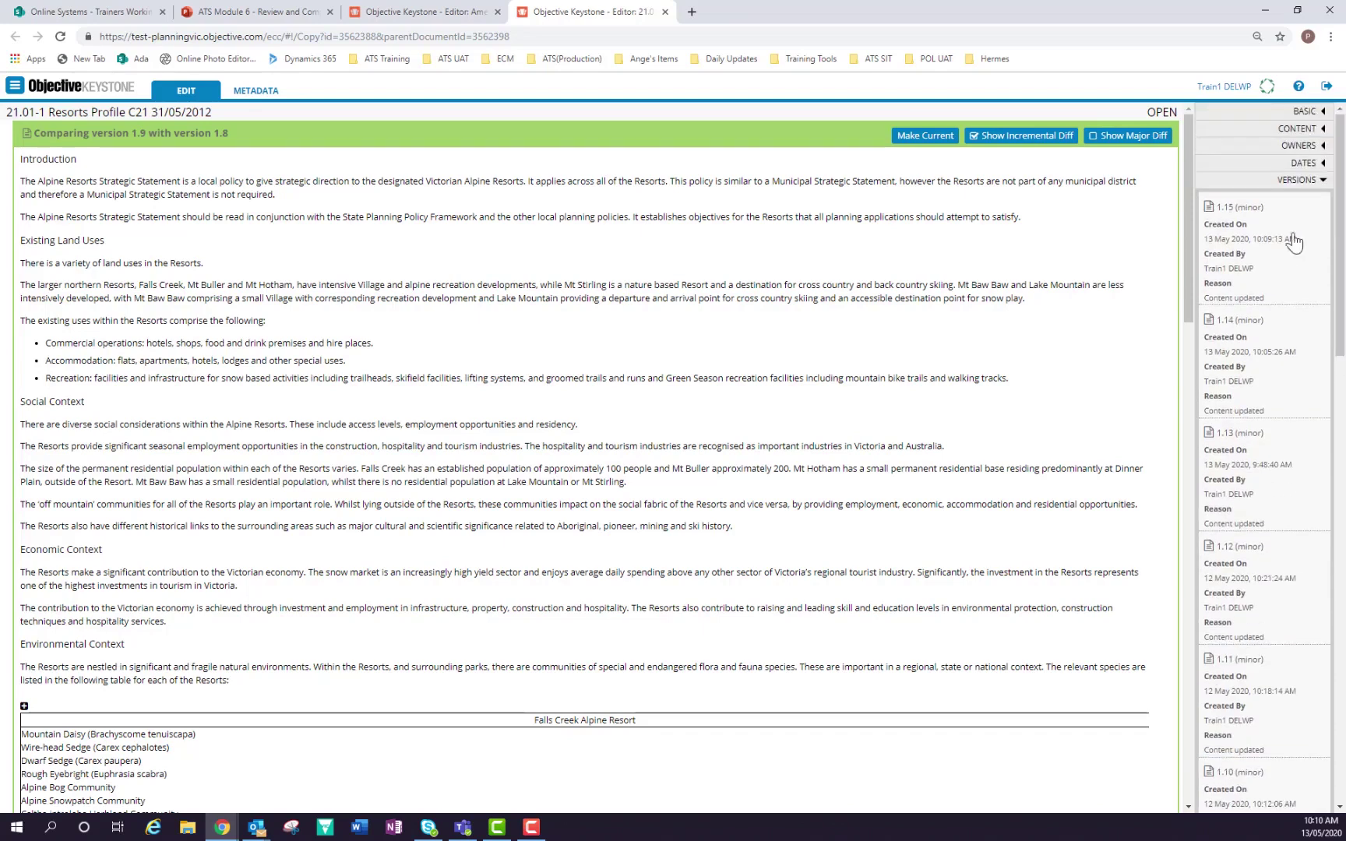
{"action": "scroll", "coordinate": [1329, 232], "scroll_direction": "down", "scroll_amount": 1}
{"action": "left_click_drag", "start_coordinate": [1338, 234], "coordinate": [1338, 355]}
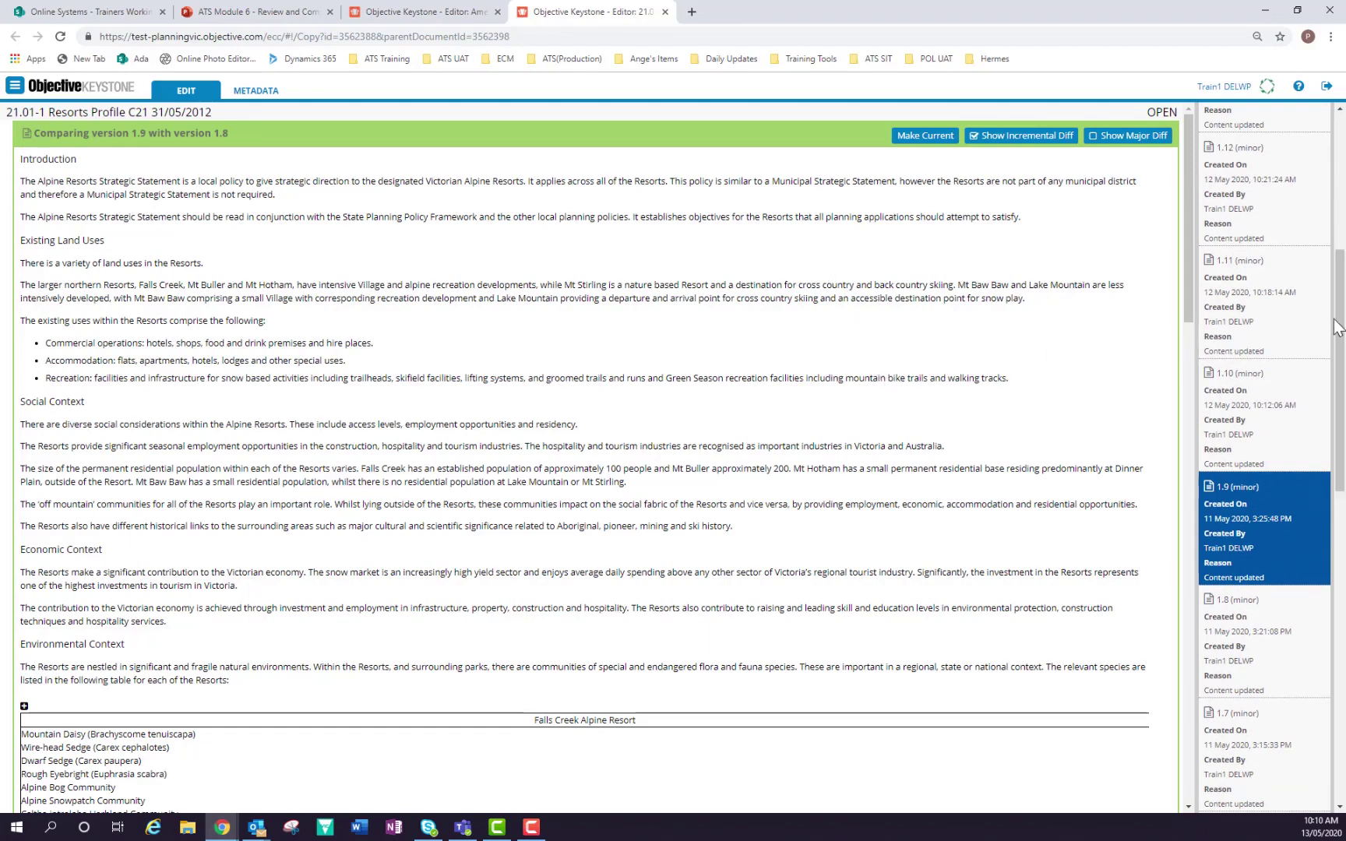
{"action": "scroll", "coordinate": [1324, 331], "scroll_direction": "up", "scroll_amount": 5}
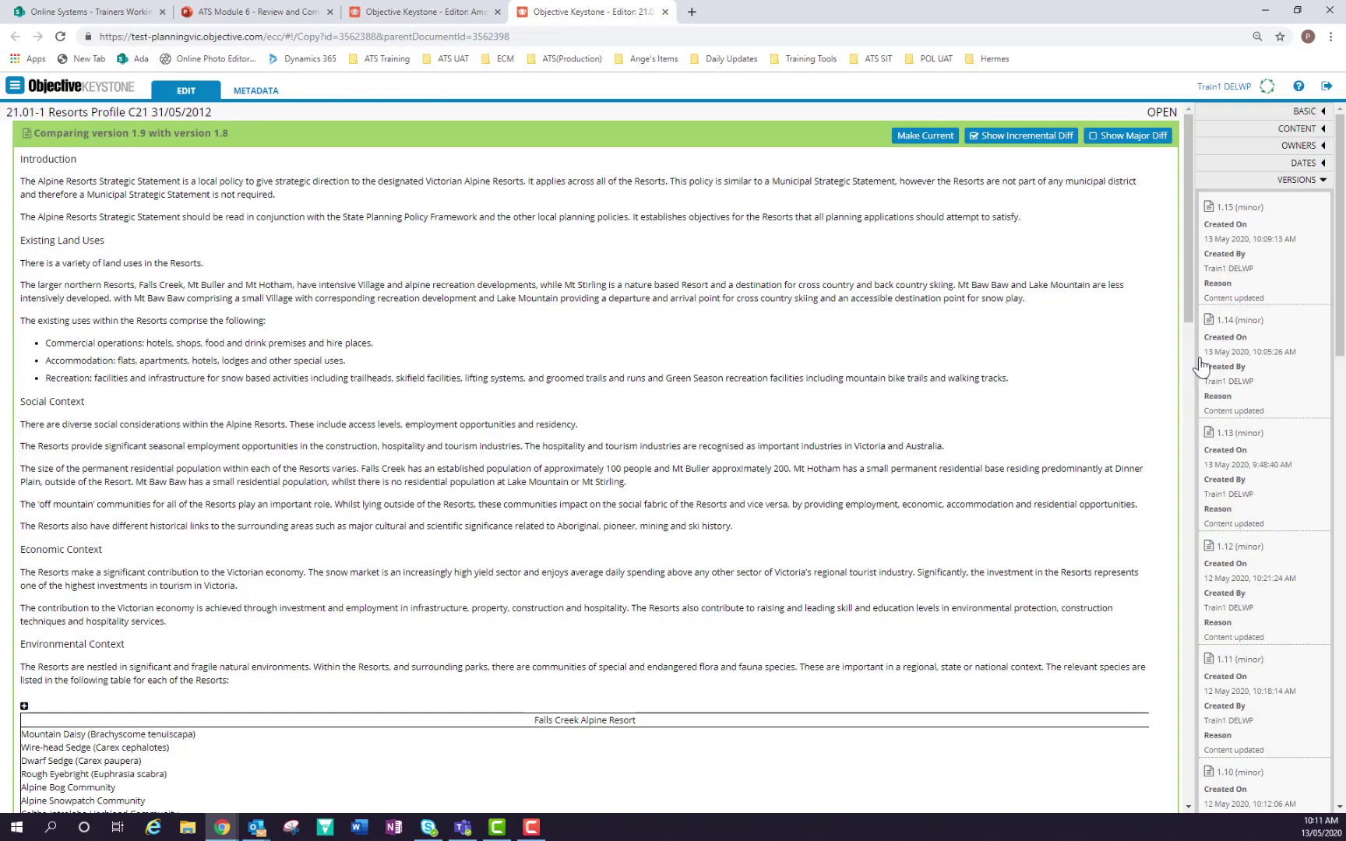
{"action": "left_click_drag", "start_coordinate": [1342, 300], "coordinate": [1344, 473]}
{"action": "scroll", "coordinate": [1341, 248], "scroll_direction": "down", "scroll_amount": 1}
{"action": "scroll", "coordinate": [1341, 248], "scroll_direction": "down", "scroll_amount": 4}
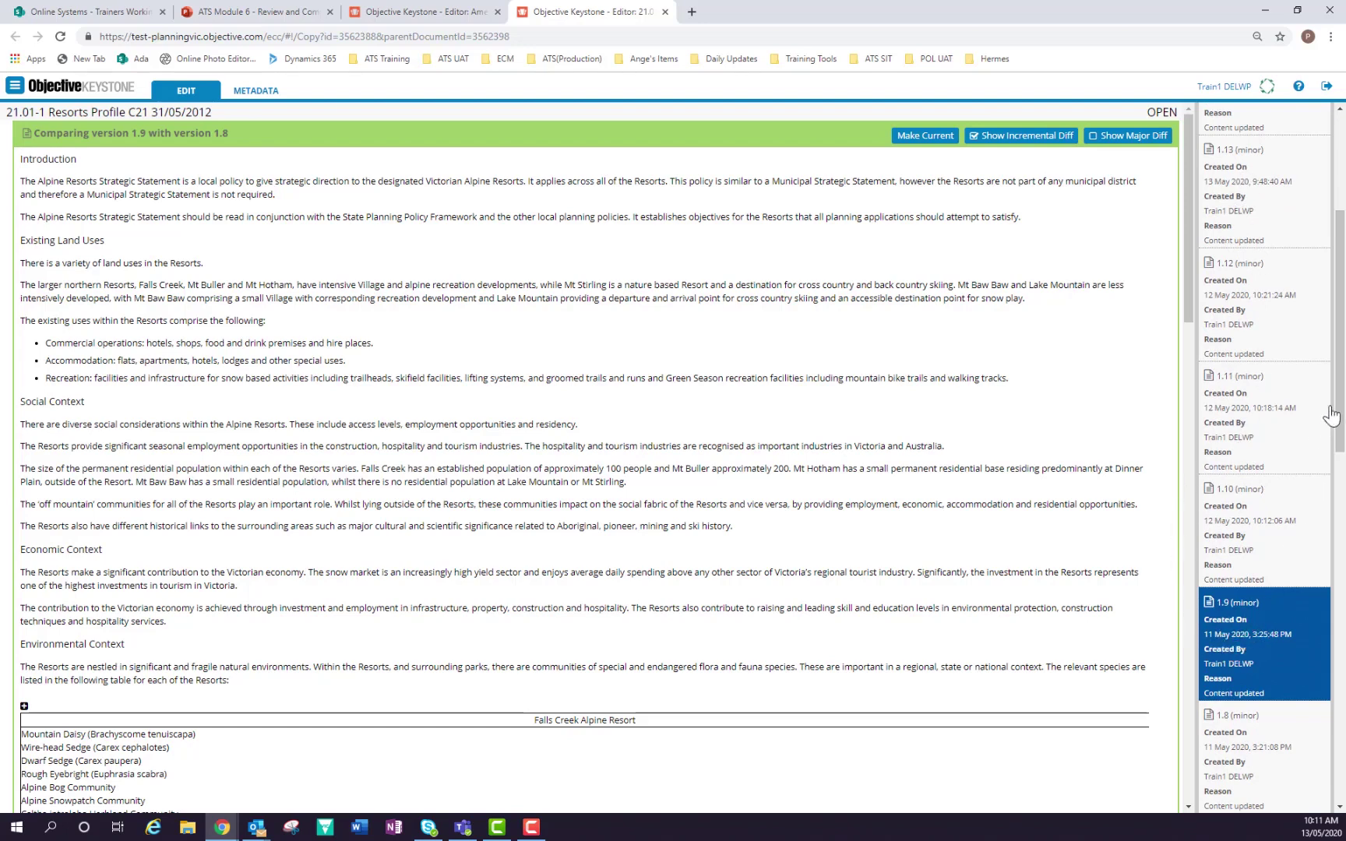
Review the earliest versions in the history, viewing the comparisons for 1.1 and 1.2 and the major version 1.0.
{"action": "left_click_drag", "start_coordinate": [1337, 412], "coordinate": [1338, 779]}
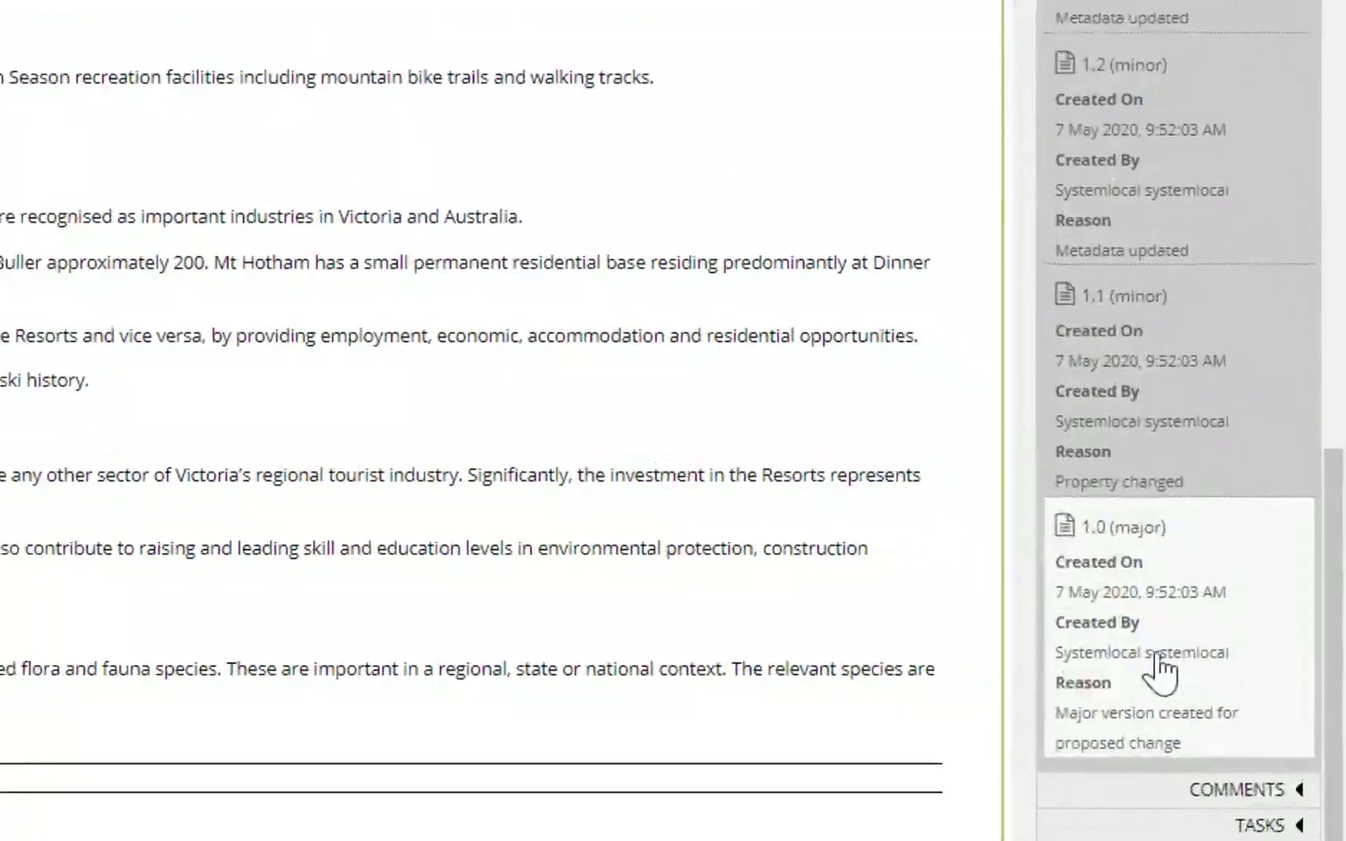
{"action": "left_click", "coordinate": [1119, 411]}
{"action": "left_click", "coordinate": [1108, 166]}
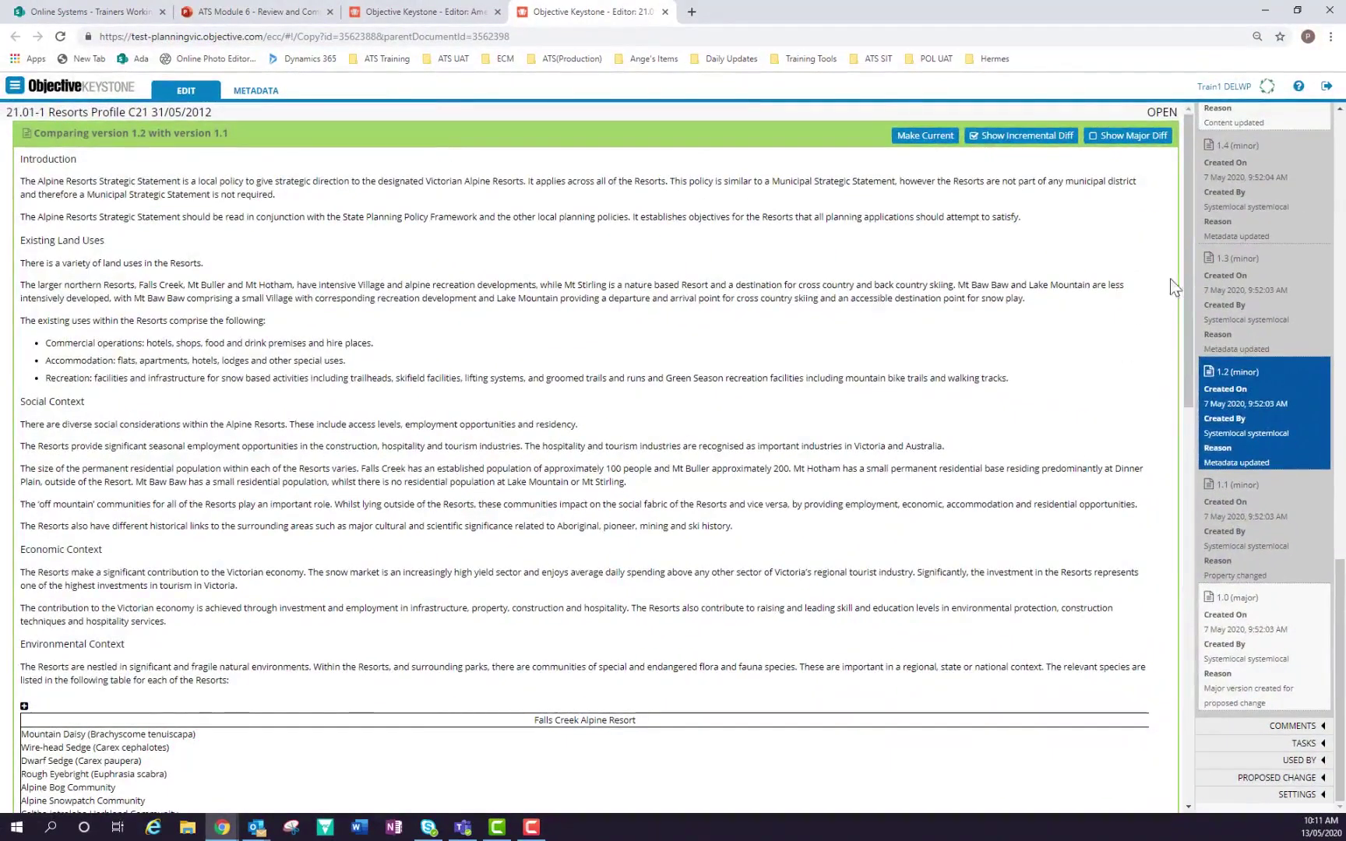
{"action": "left_click", "coordinate": [1244, 664]}
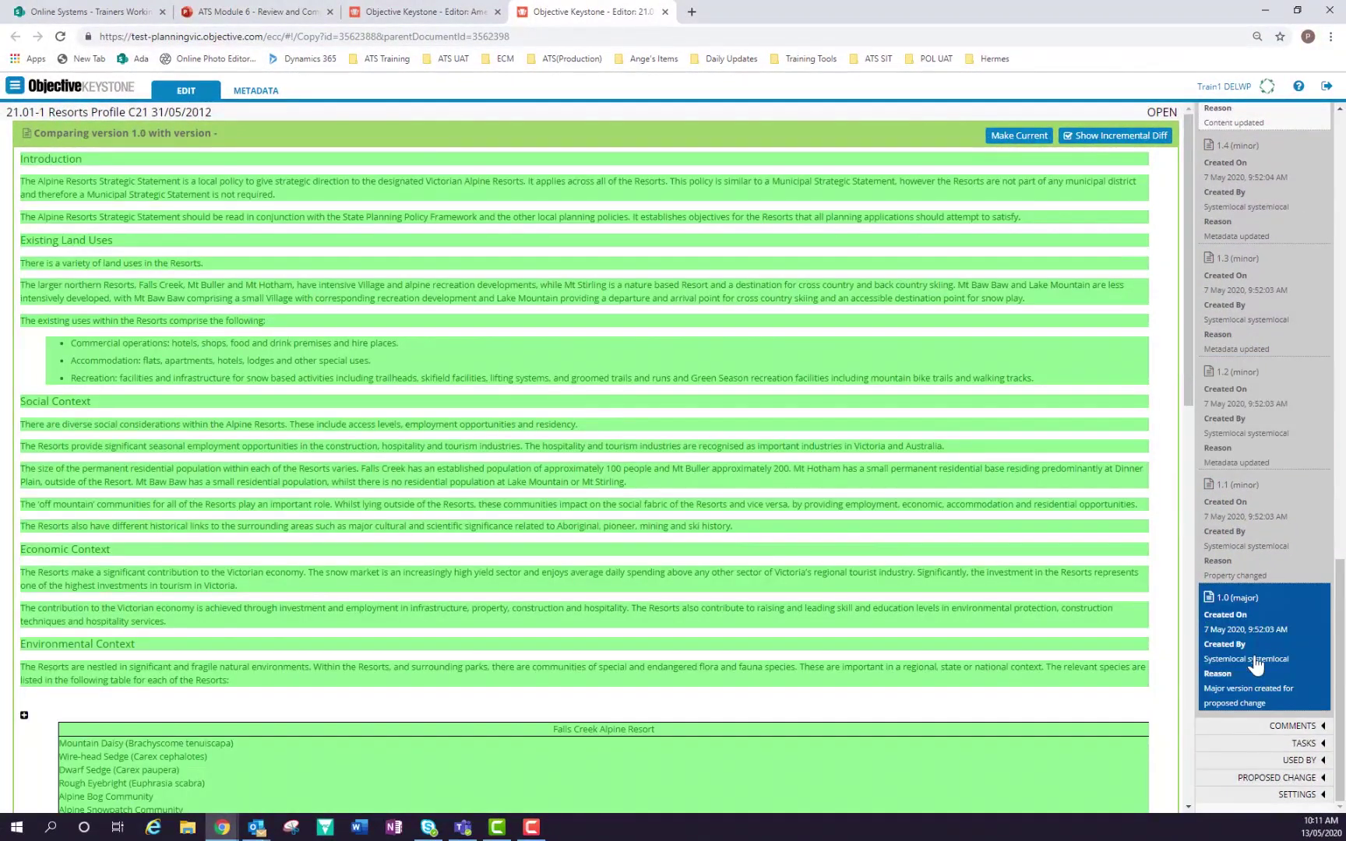
{"action": "left_click_drag", "start_coordinate": [1187, 381], "coordinate": [1174, 307]}
{"action": "left_click_drag", "start_coordinate": [1189, 334], "coordinate": [1152, 289]}
Review the comparisons for versions 1.1, 1.2, 1.3 and 1.4 one after another.
{"action": "left_click", "coordinate": [1234, 532]}
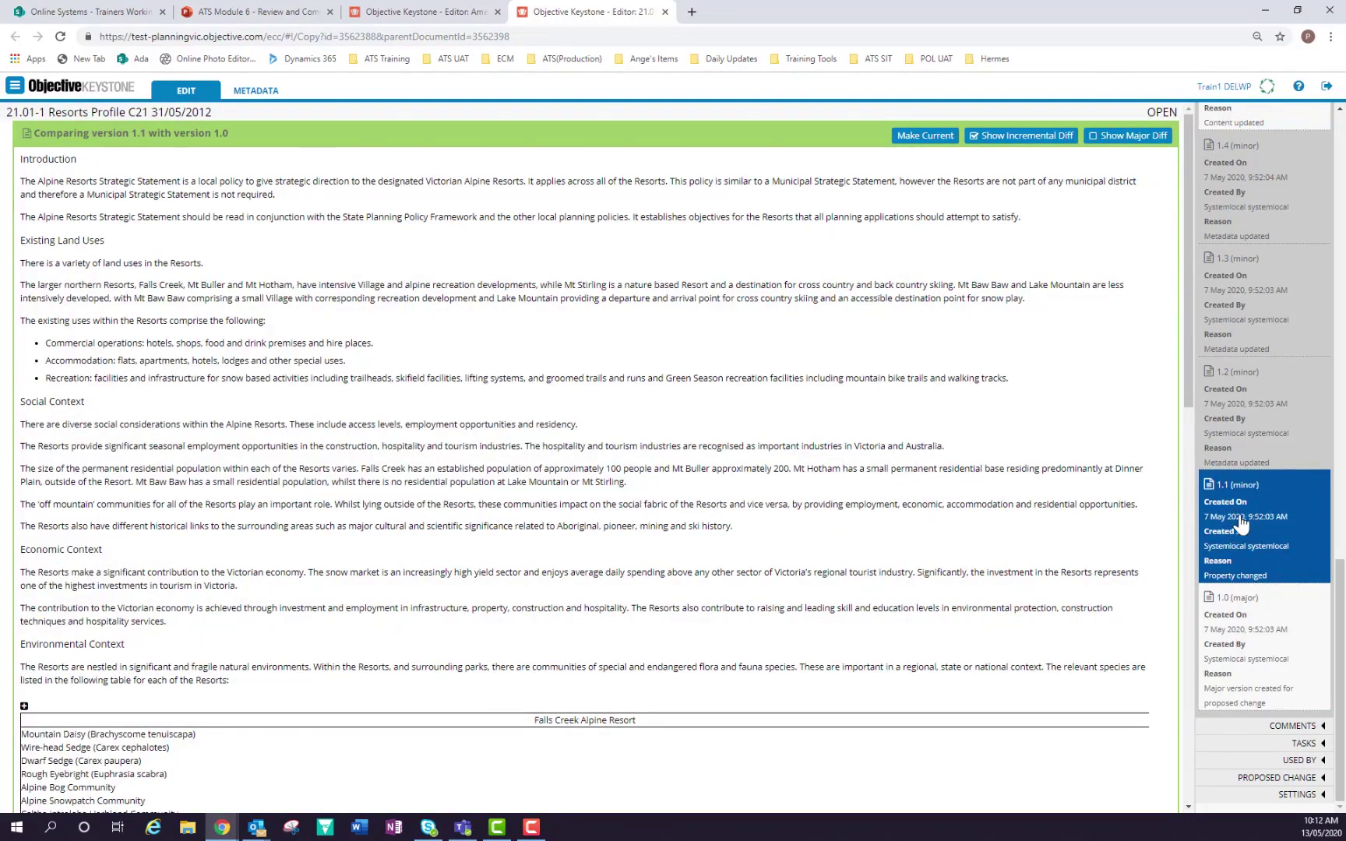
{"action": "left_click_drag", "start_coordinate": [1184, 367], "coordinate": [1173, 143]}
{"action": "left_click", "coordinate": [1251, 420]}
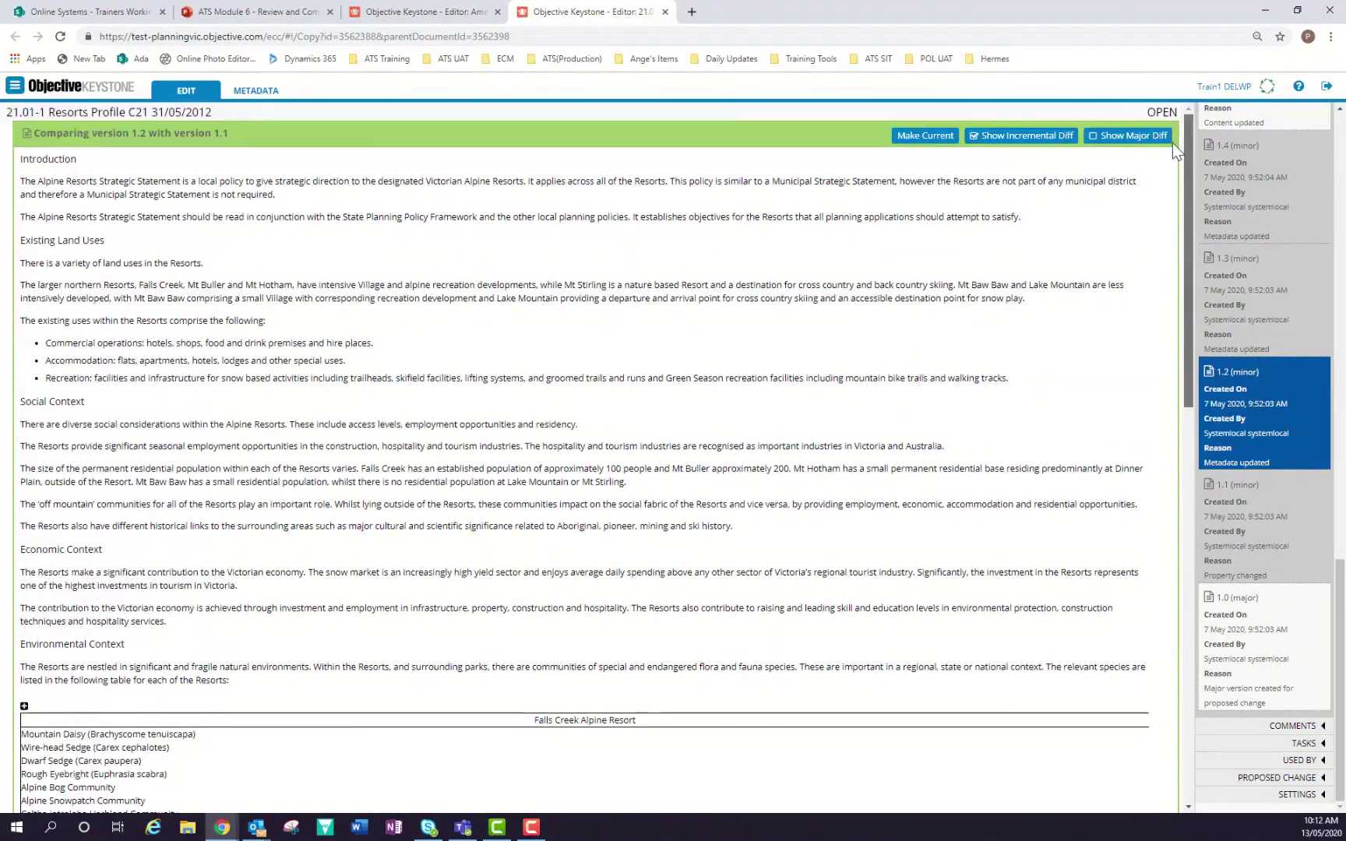
{"action": "left_click", "coordinate": [1268, 290]}
{"action": "left_click_drag", "start_coordinate": [1189, 257], "coordinate": [1172, 195]}
{"action": "left_click", "coordinate": [1206, 185]}
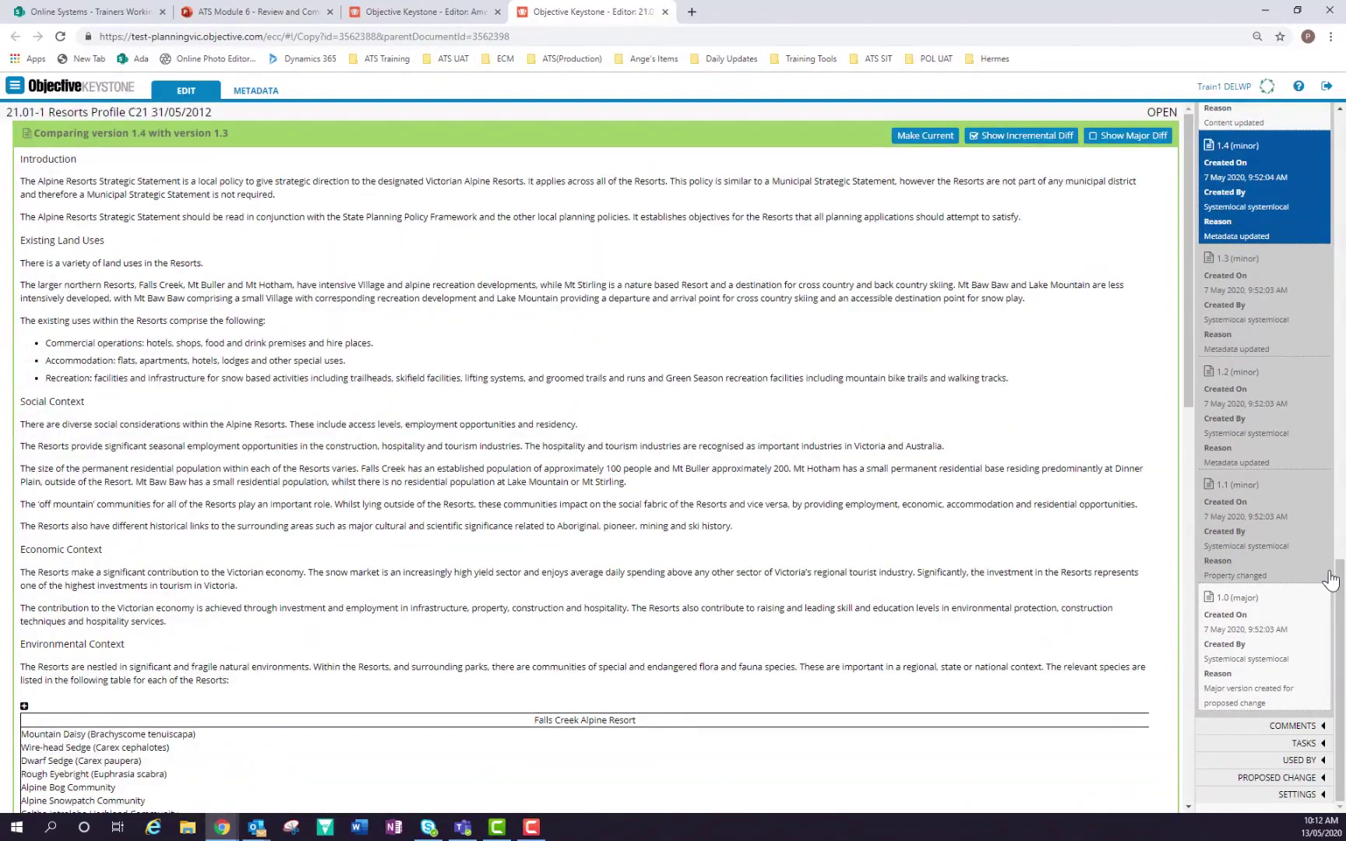
{"action": "left_click_drag", "start_coordinate": [1340, 577], "coordinate": [1340, 489]}
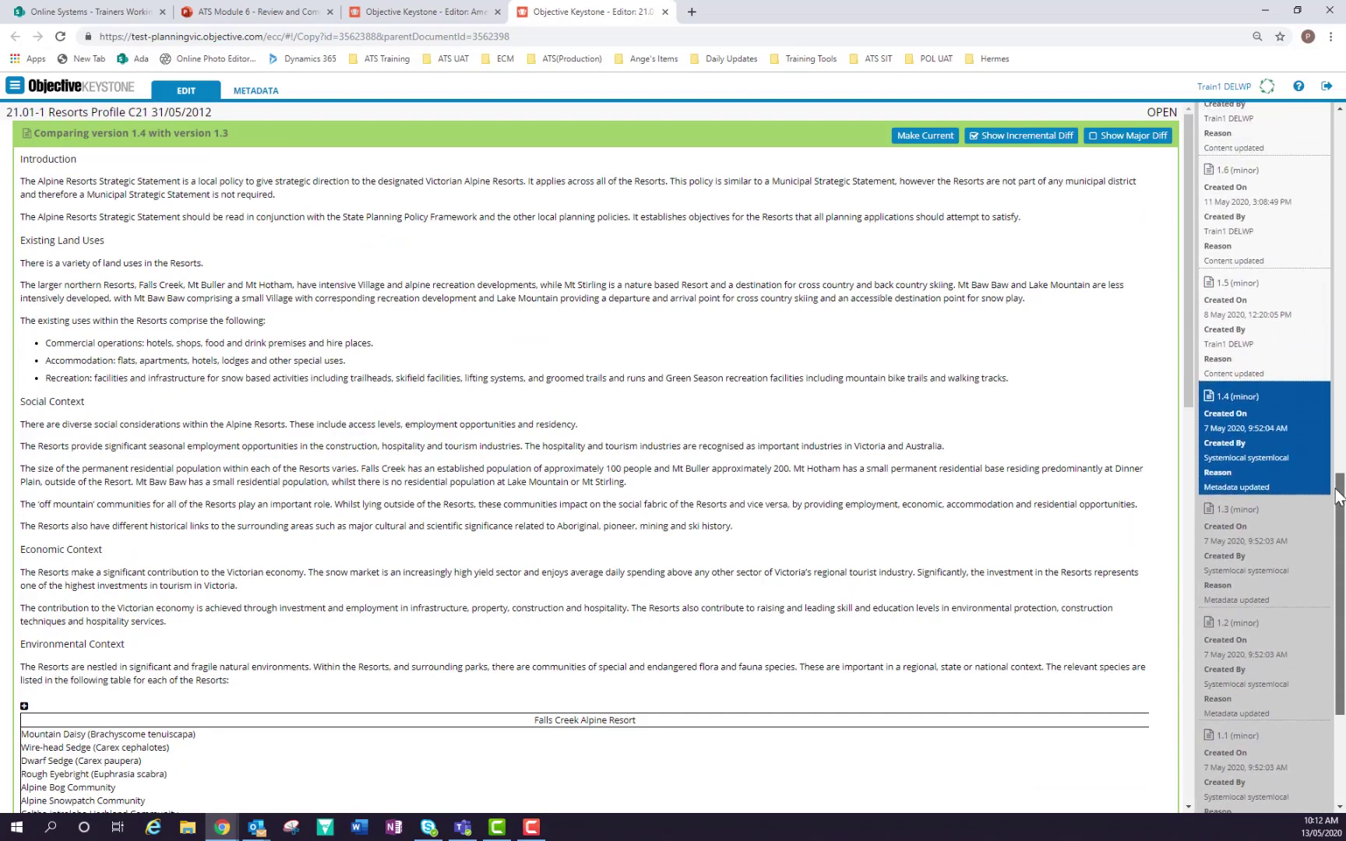
View the version 1.5 comparison, return to version 1.4 and make version 1.4 the current content.
{"action": "left_click", "coordinate": [1229, 353]}
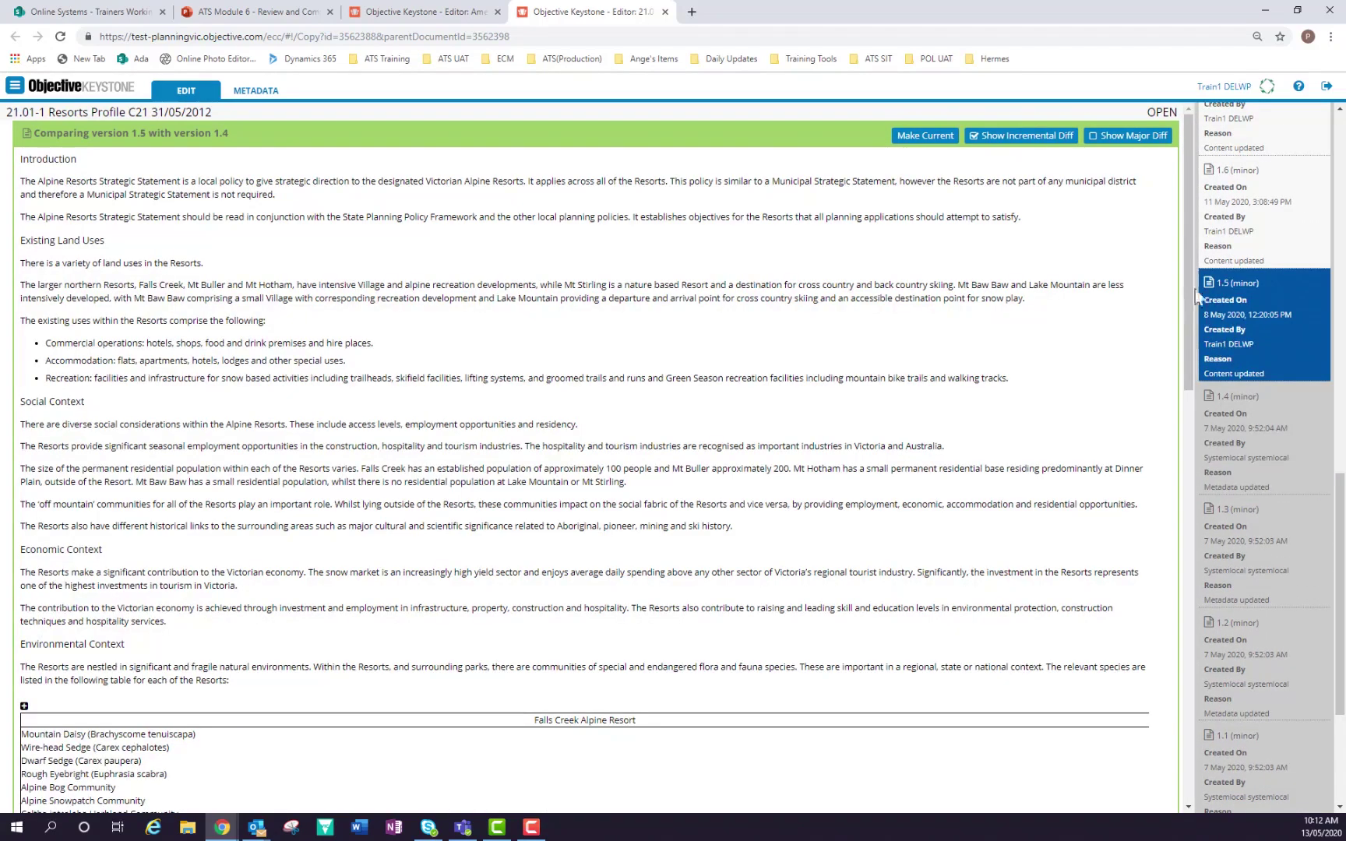
{"action": "left_click_drag", "start_coordinate": [1185, 228], "coordinate": [1198, 183]}
{"action": "left_click", "coordinate": [1232, 449]}
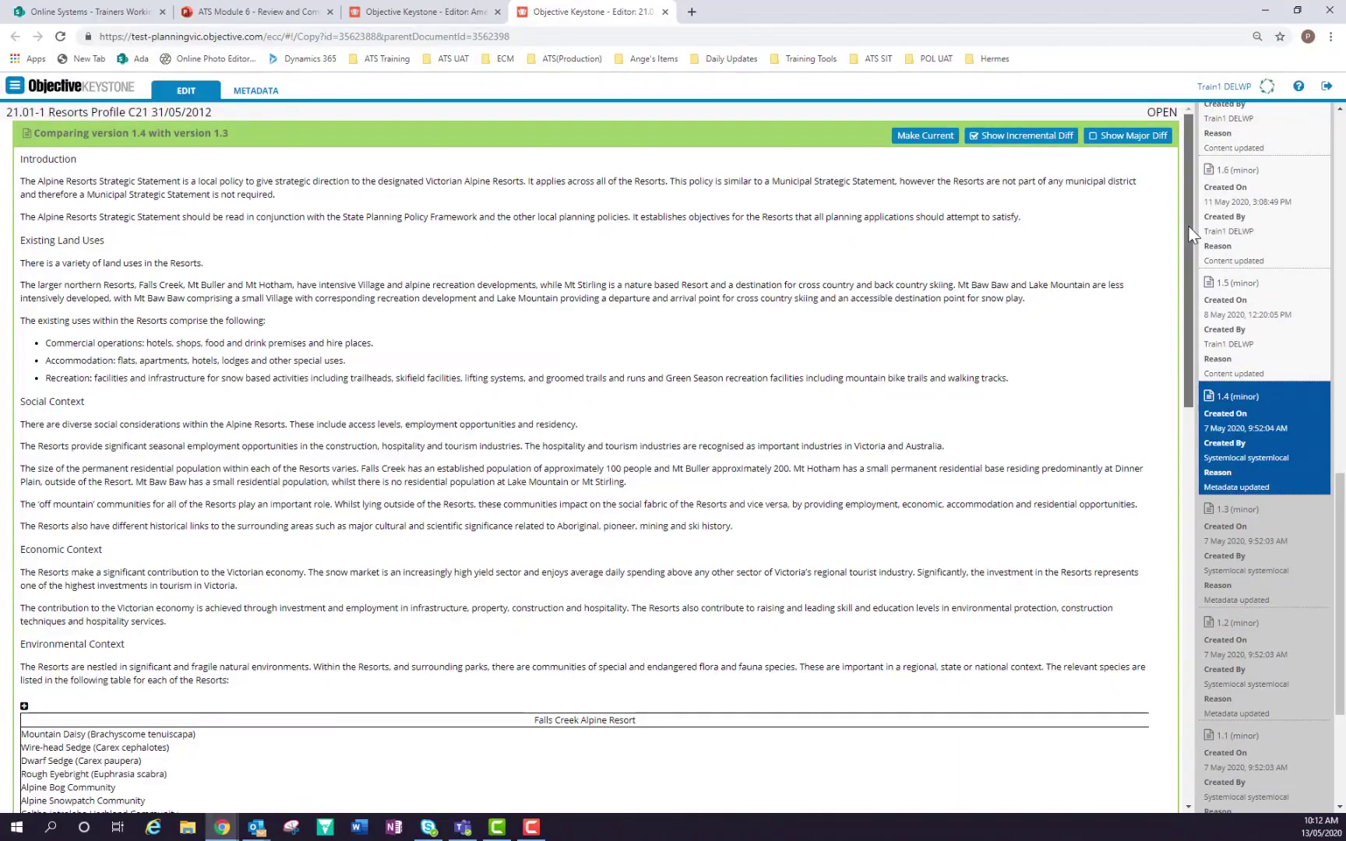
{"action": "left_click_drag", "start_coordinate": [1193, 233], "coordinate": [1190, 196]}
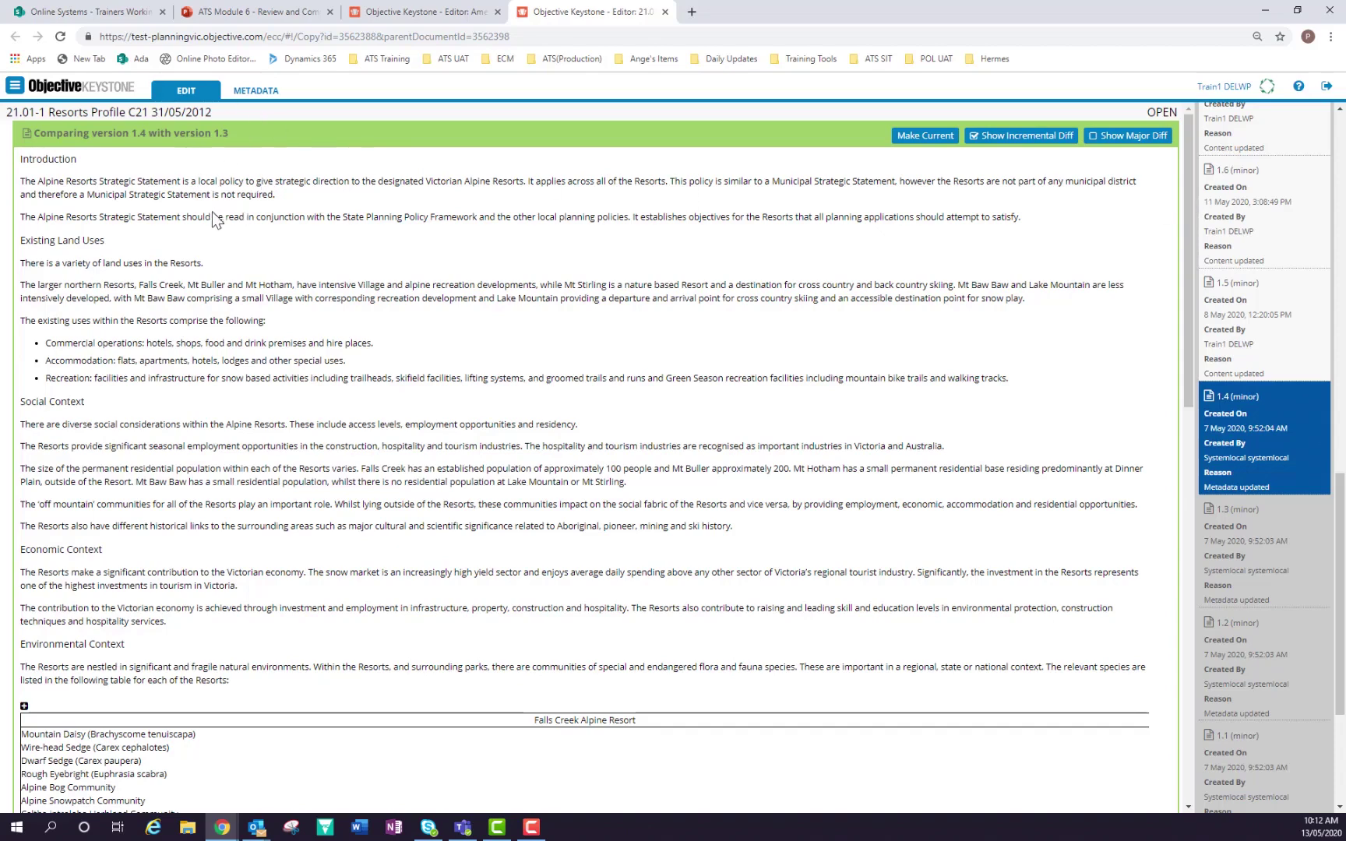
{"action": "left_click", "coordinate": [925, 138]}
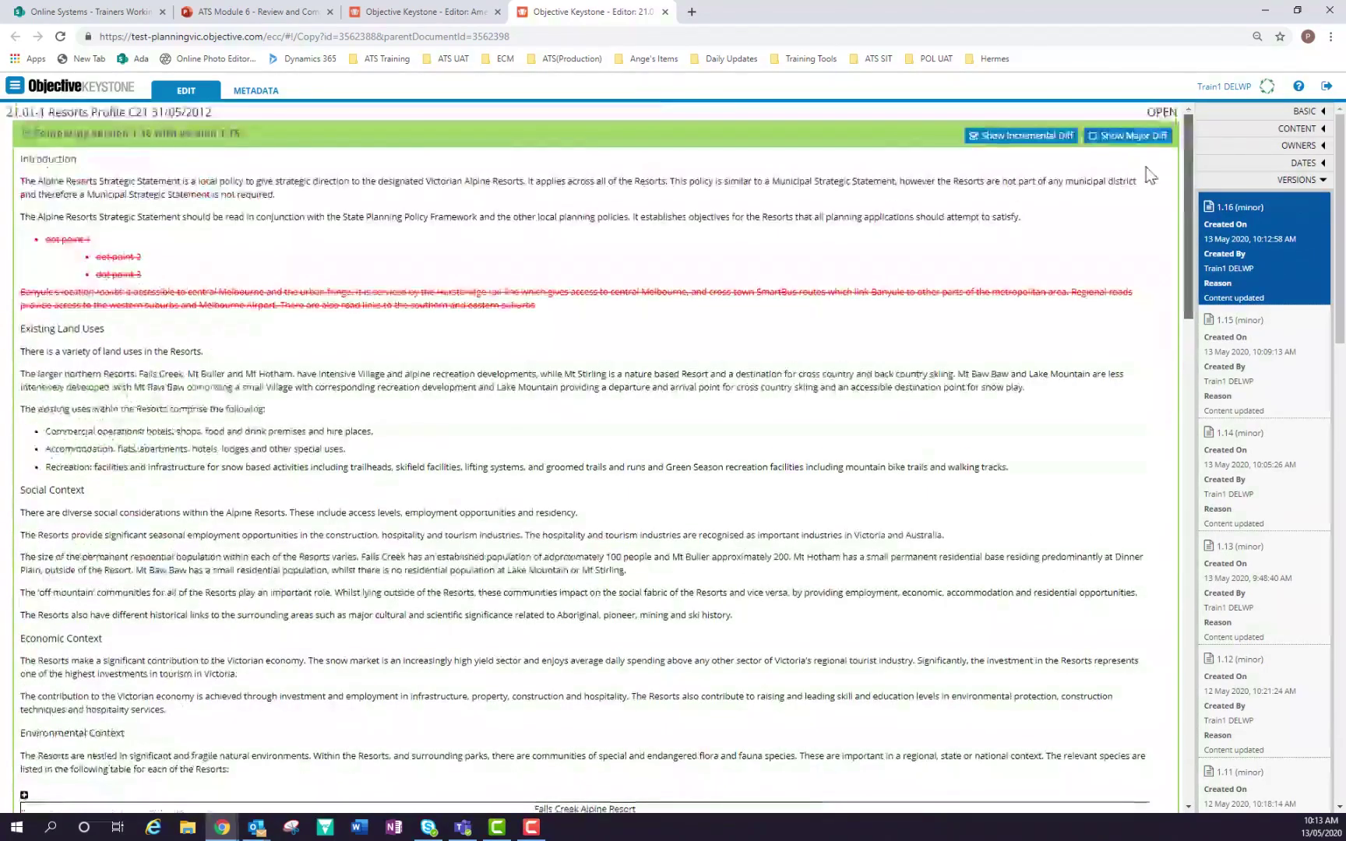
Examine the comparison of version 1.16 with 1.15 and the older entries in the version history, and close the comparison.
{"action": "scroll", "coordinate": [1145, 222], "scroll_direction": "down", "scroll_amount": 2}
{"action": "scroll", "coordinate": [1122, 217], "scroll_direction": "up", "scroll_amount": 2}
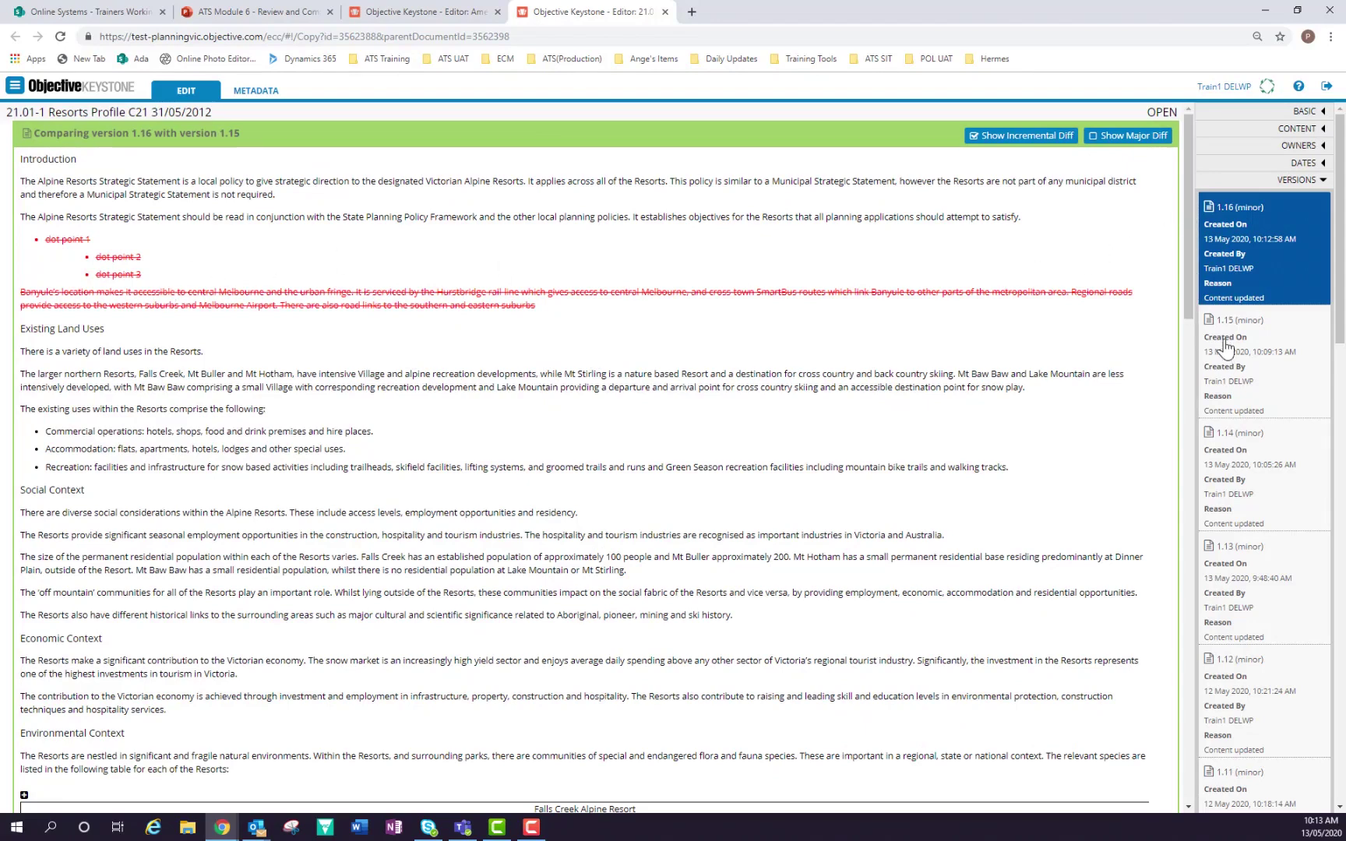
{"action": "left_click_drag", "start_coordinate": [1341, 234], "coordinate": [1343, 752]}
{"action": "scroll", "coordinate": [1330, 635], "scroll_direction": "up", "scroll_amount": 3}
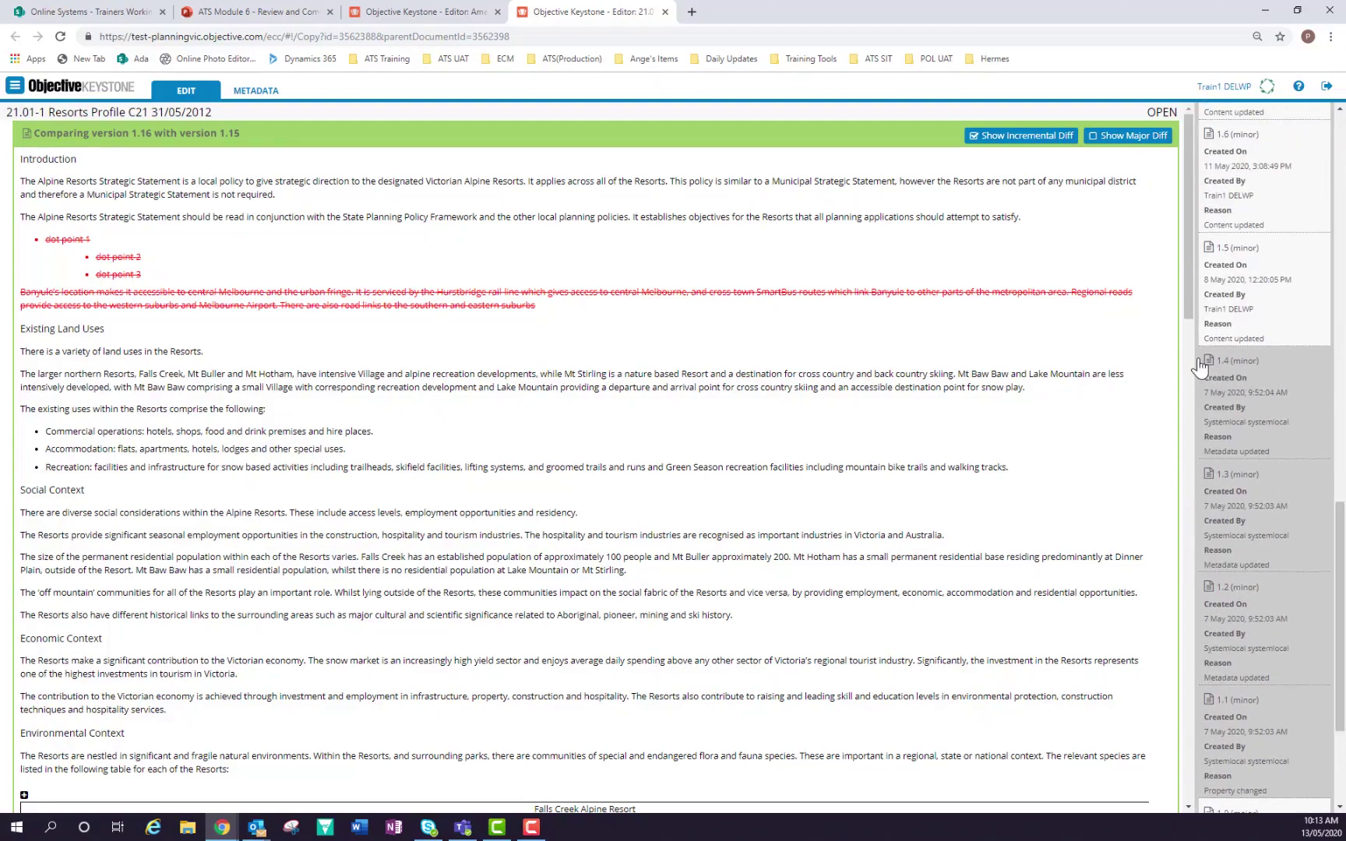
{"action": "left_click", "coordinate": [1187, 518]}
{"action": "left_click_drag", "start_coordinate": [1187, 518], "coordinate": [1143, 226]}
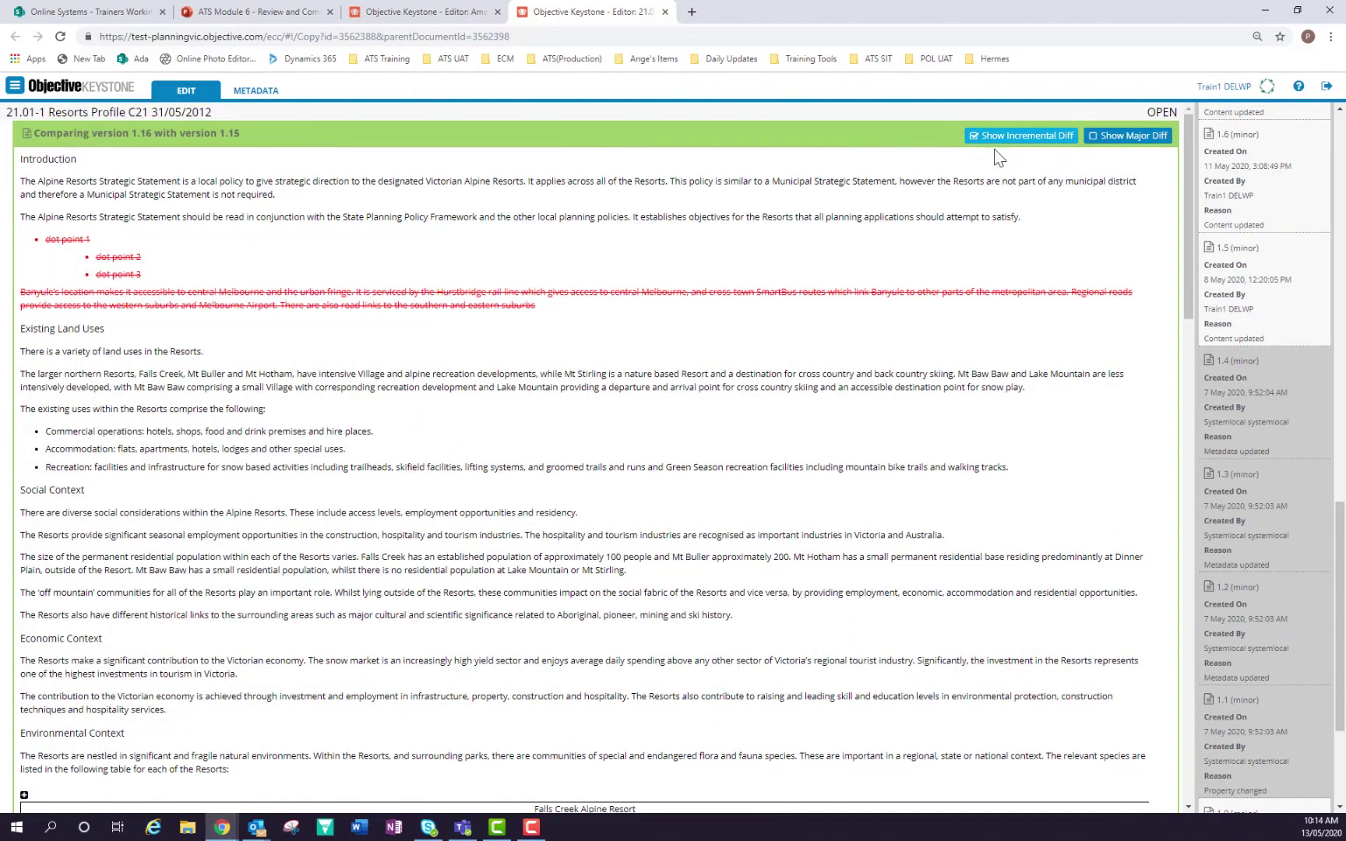
{"action": "left_click_drag", "start_coordinate": [1187, 121], "coordinate": [1052, 203]}
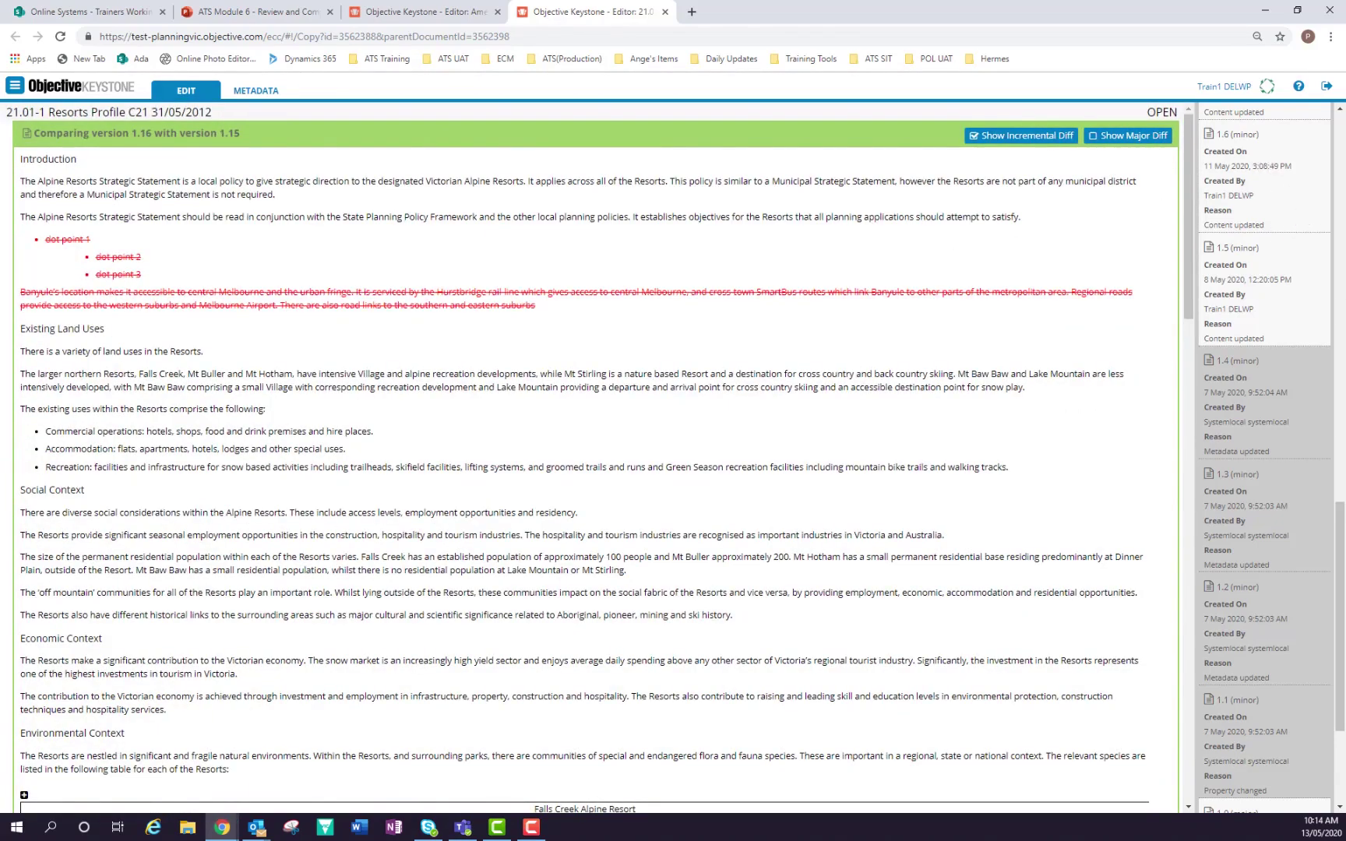
{"action": "scroll", "coordinate": [1245, 243], "scroll_direction": "up", "scroll_amount": 15}
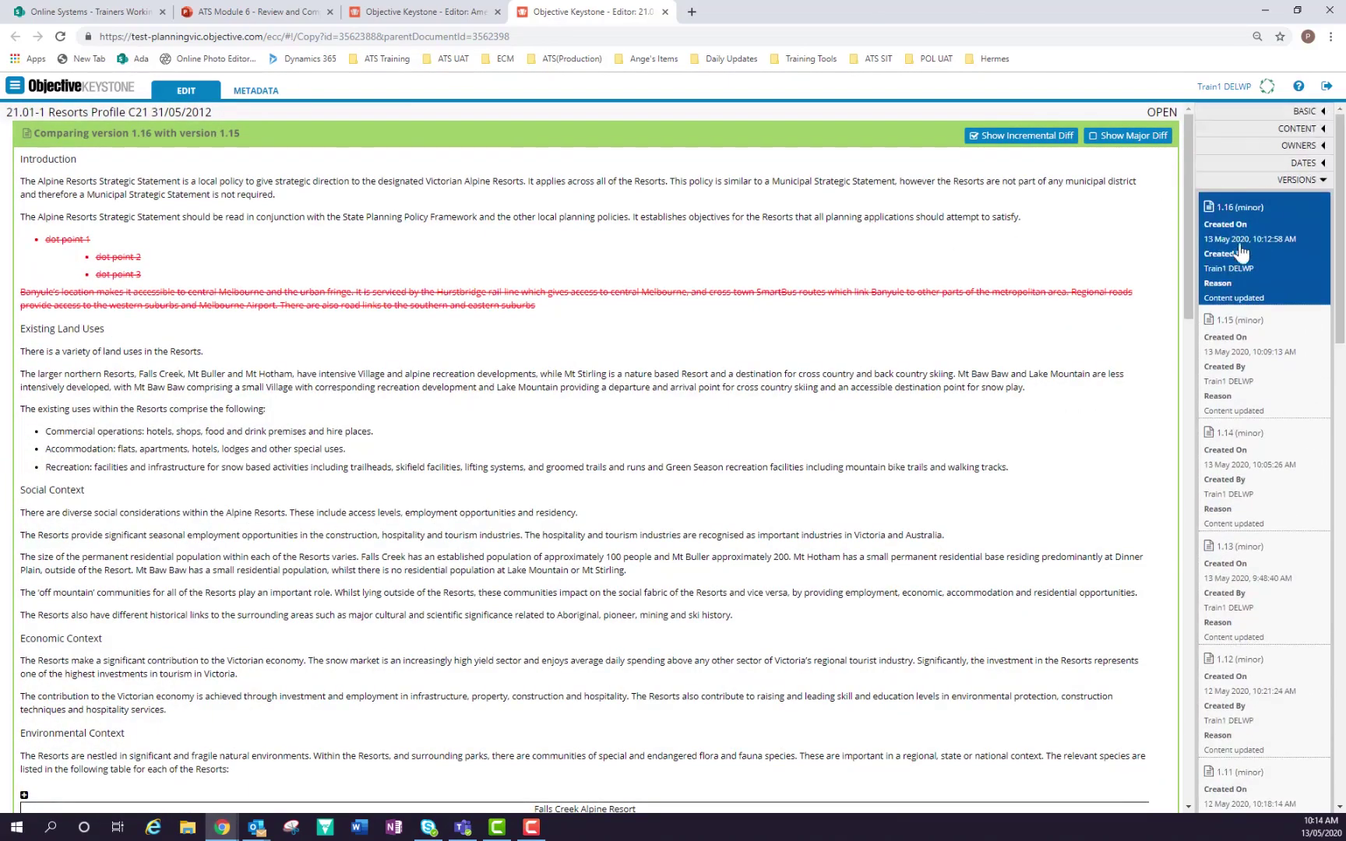
{"action": "left_click", "coordinate": [1245, 243]}
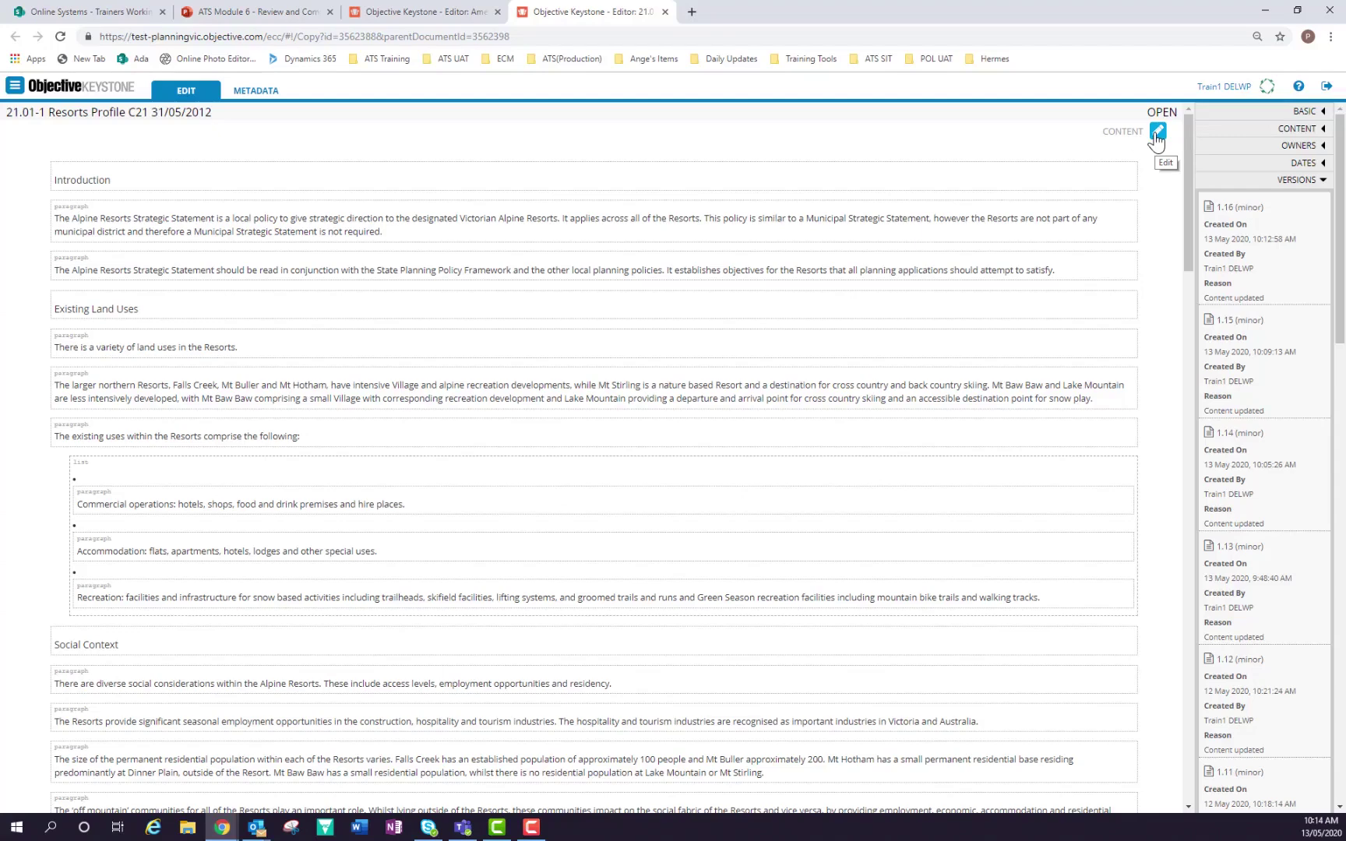
Copy the added Banyule location paragraph and its three dot points from the comparison of version 1.15 with 1.14.
{"action": "left_click", "coordinate": [1236, 372]}
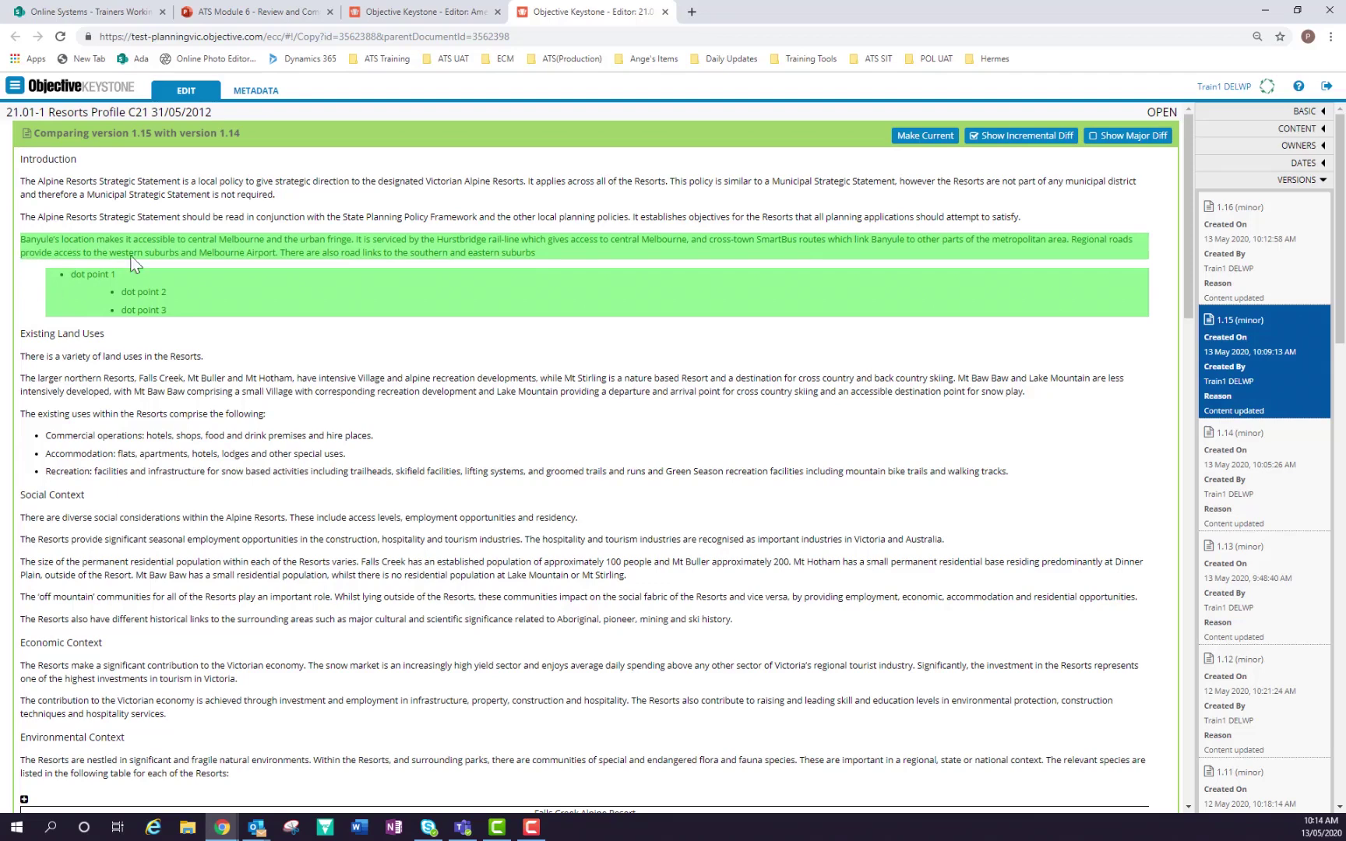
{"action": "left_click_drag", "start_coordinate": [168, 312], "coordinate": [24, 250]}
{"action": "key", "text": "ctrl+c"}
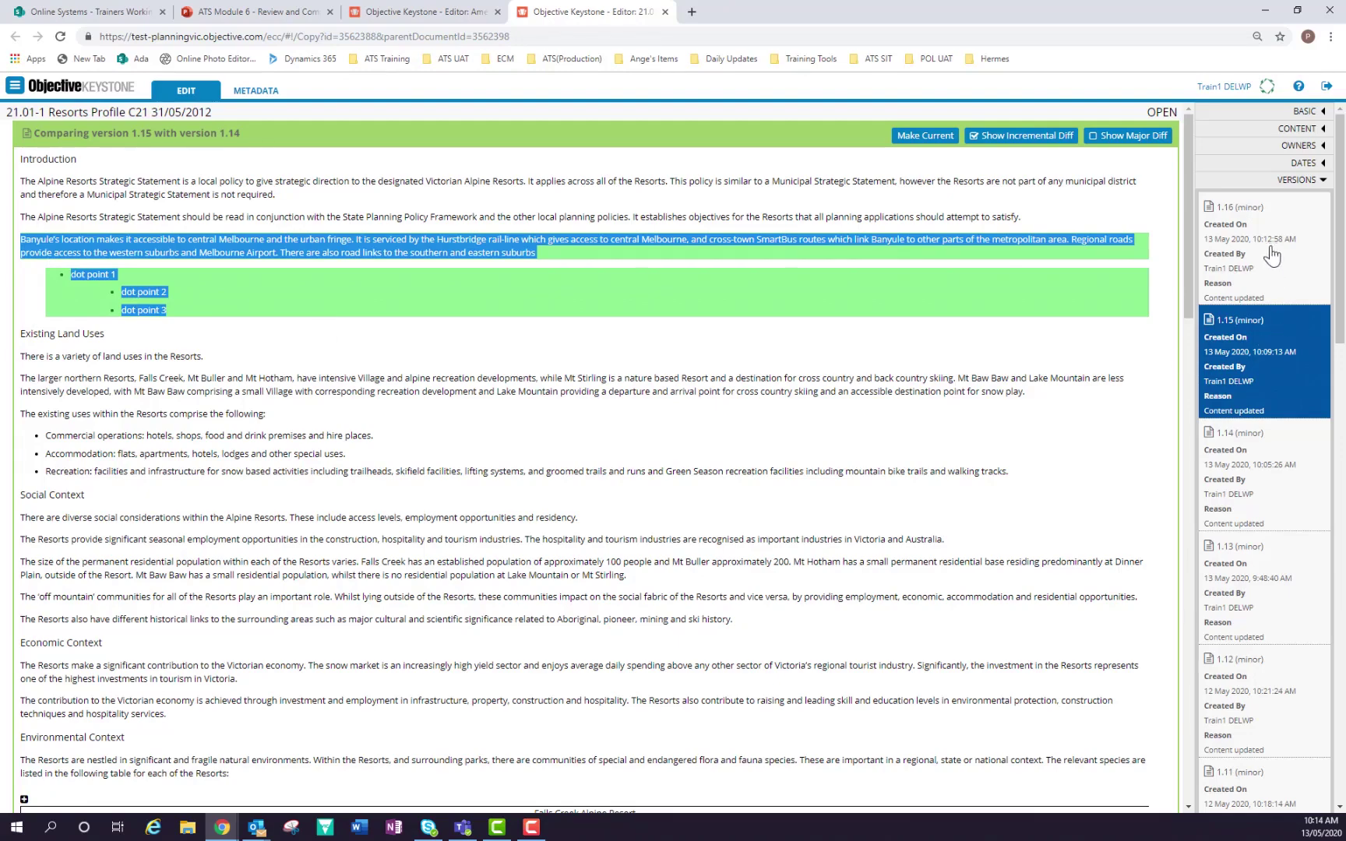
Paste the copied Banyule paragraph and dot points on a new line after the second Introduction paragraph, and confirm the content changes.
{"action": "left_click", "coordinate": [1234, 180]}
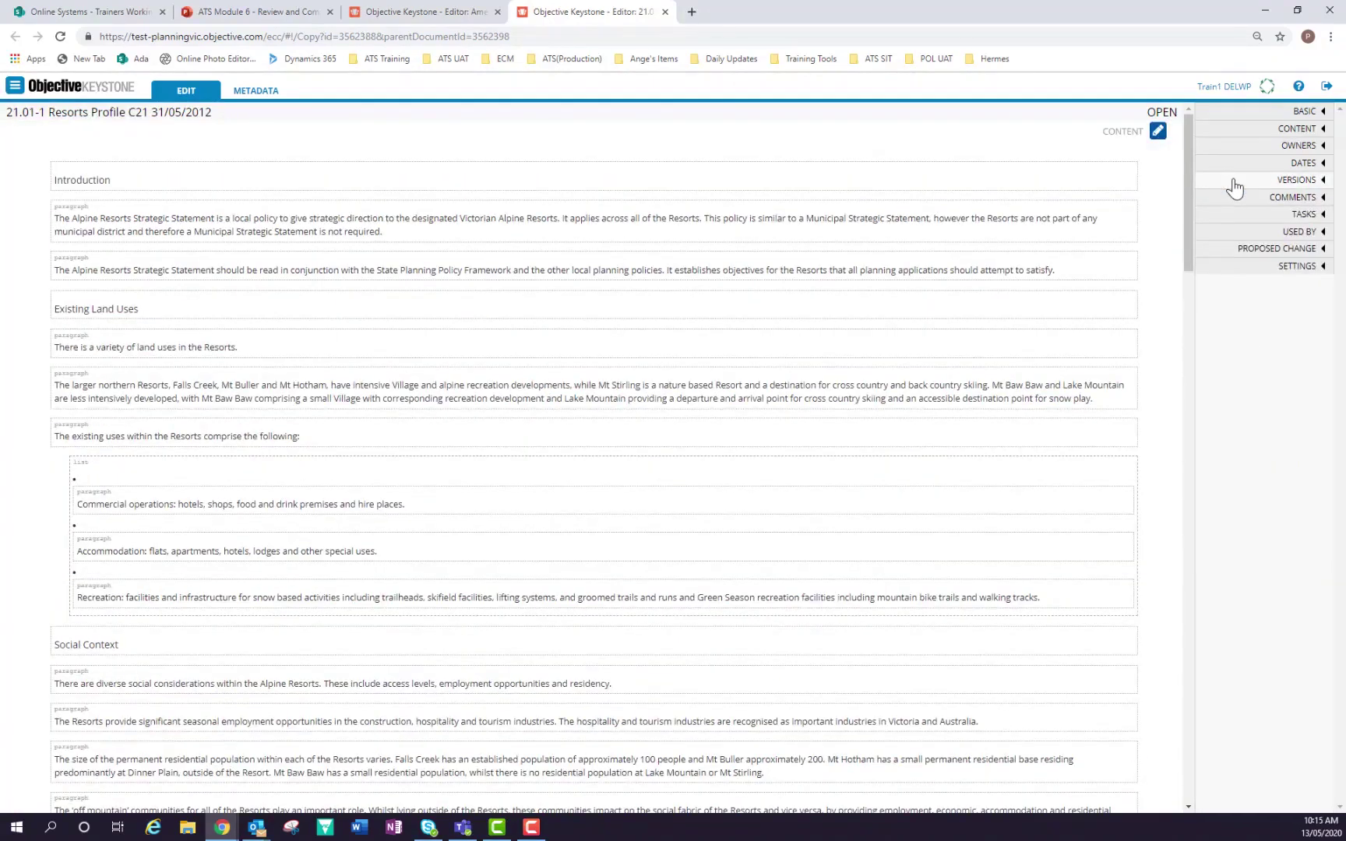
{"action": "left_click", "coordinate": [1158, 134]}
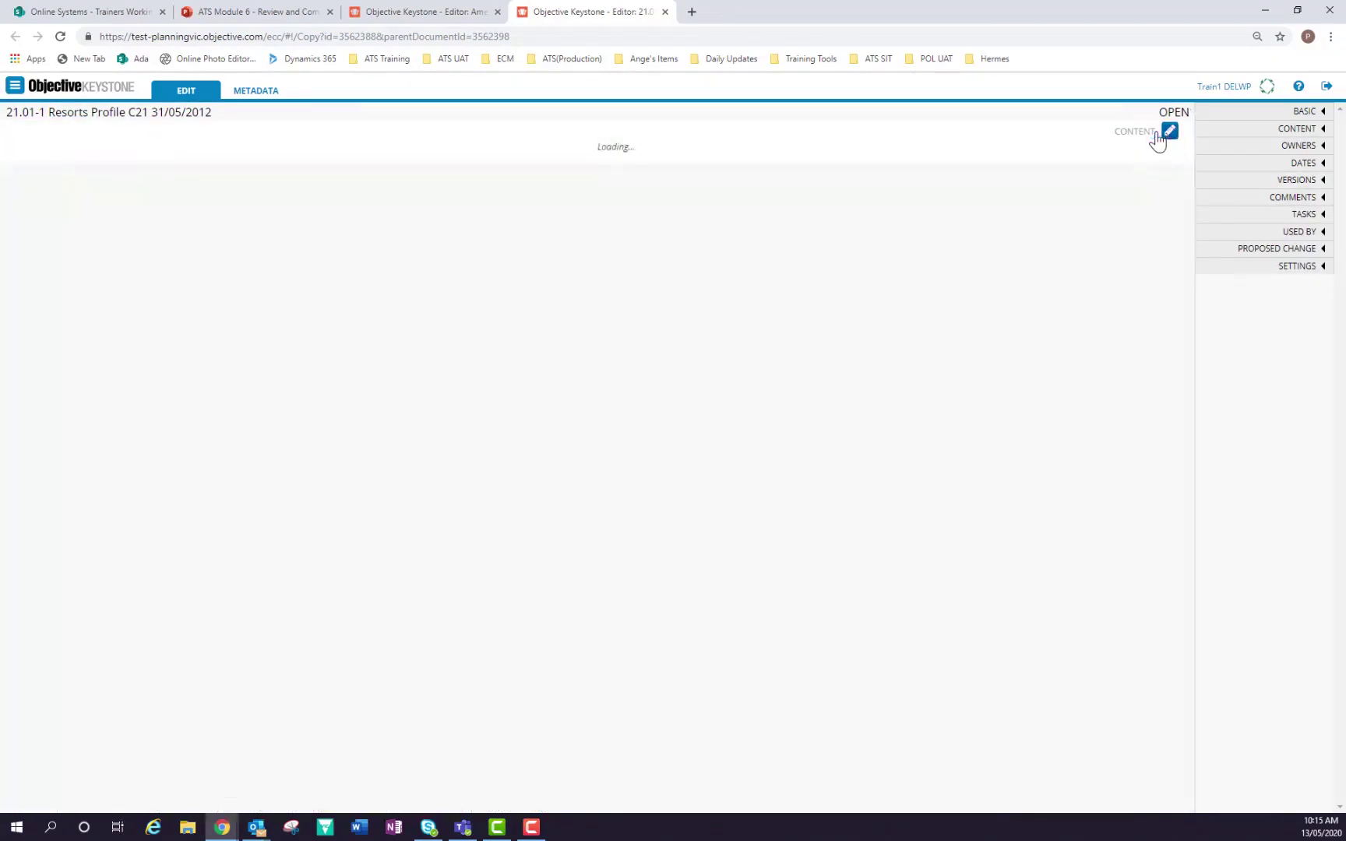
{"action": "scroll", "coordinate": [428, 392], "scroll_direction": "up", "scroll_amount": 1}
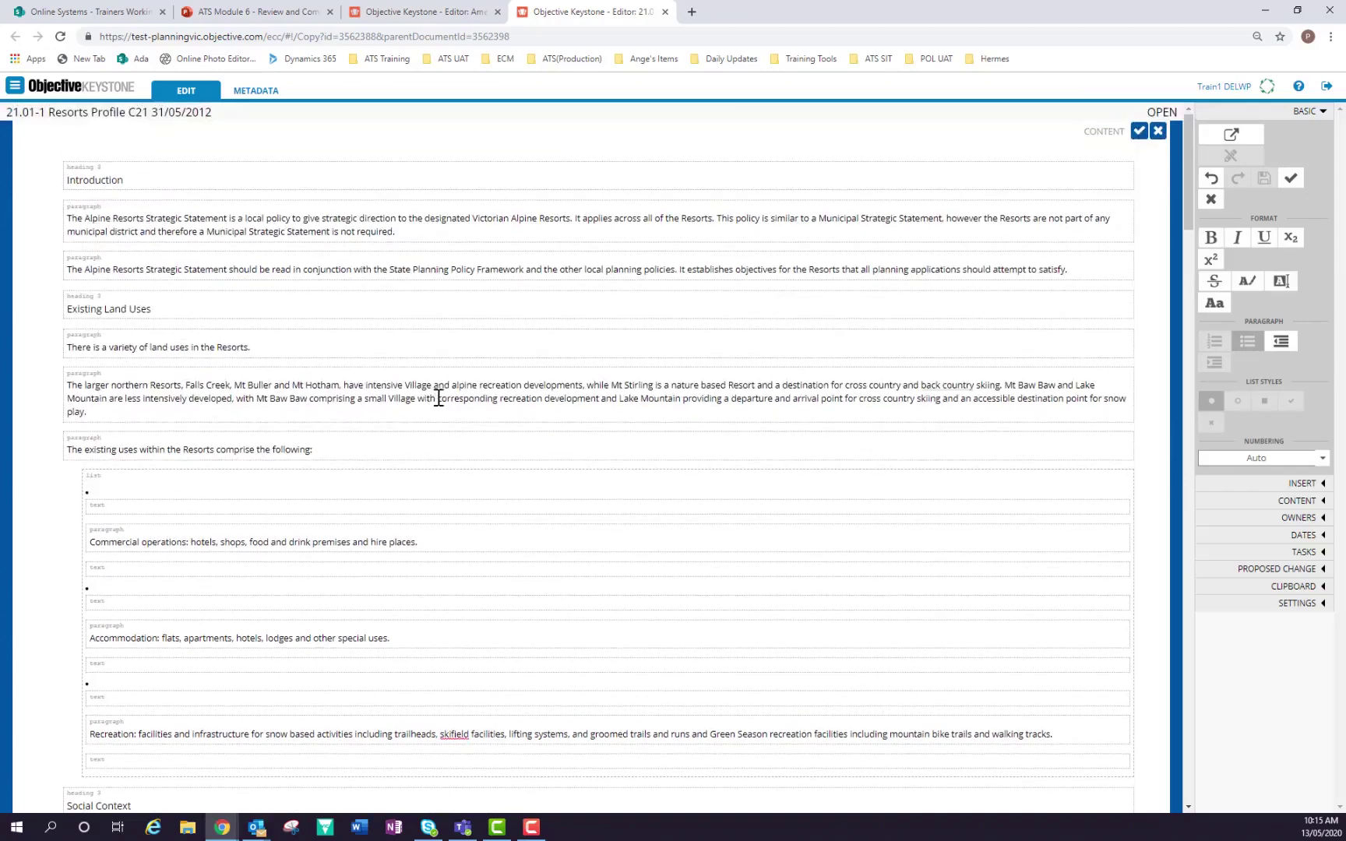
{"action": "left_click", "coordinate": [1092, 271]}
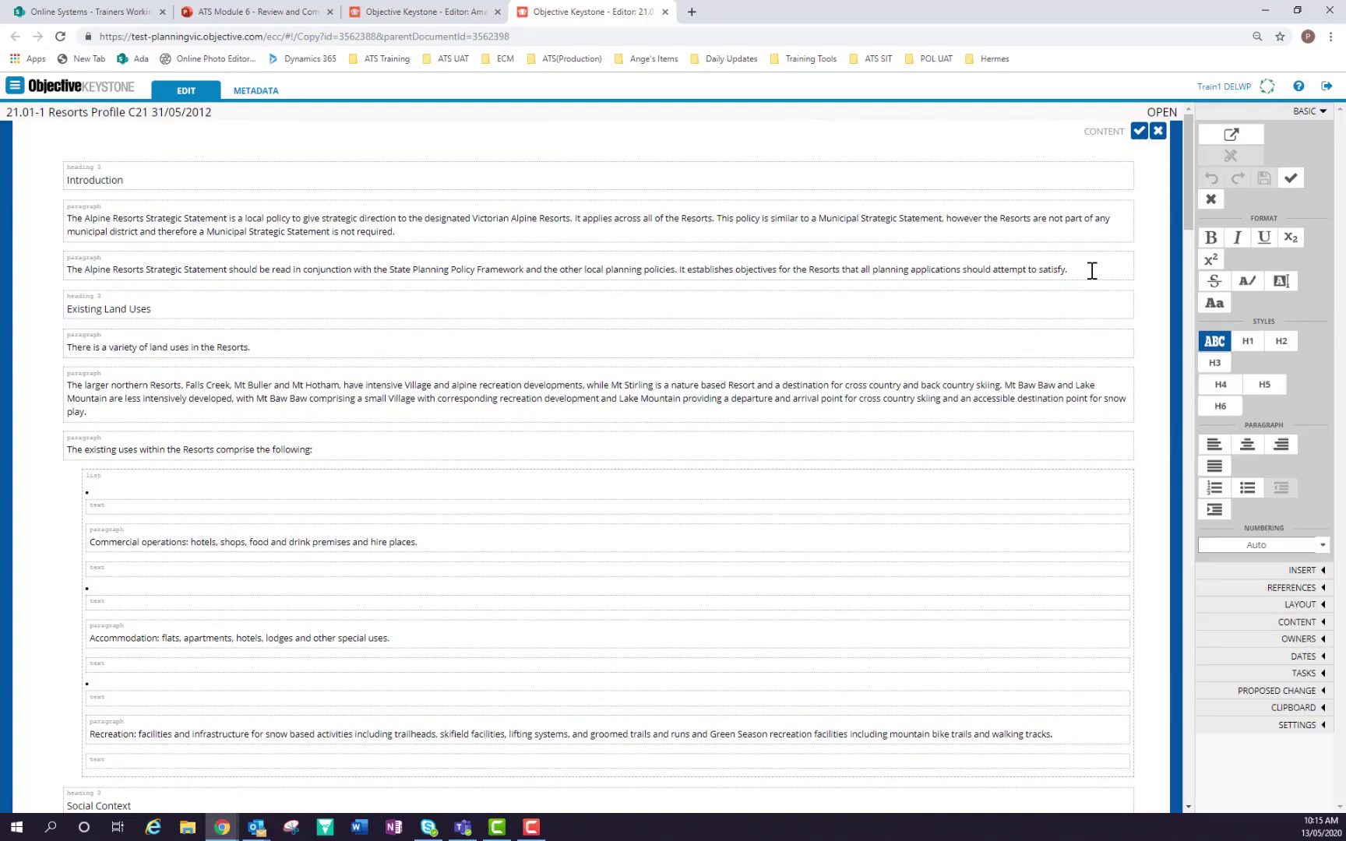
{"action": "key", "text": "Return"}
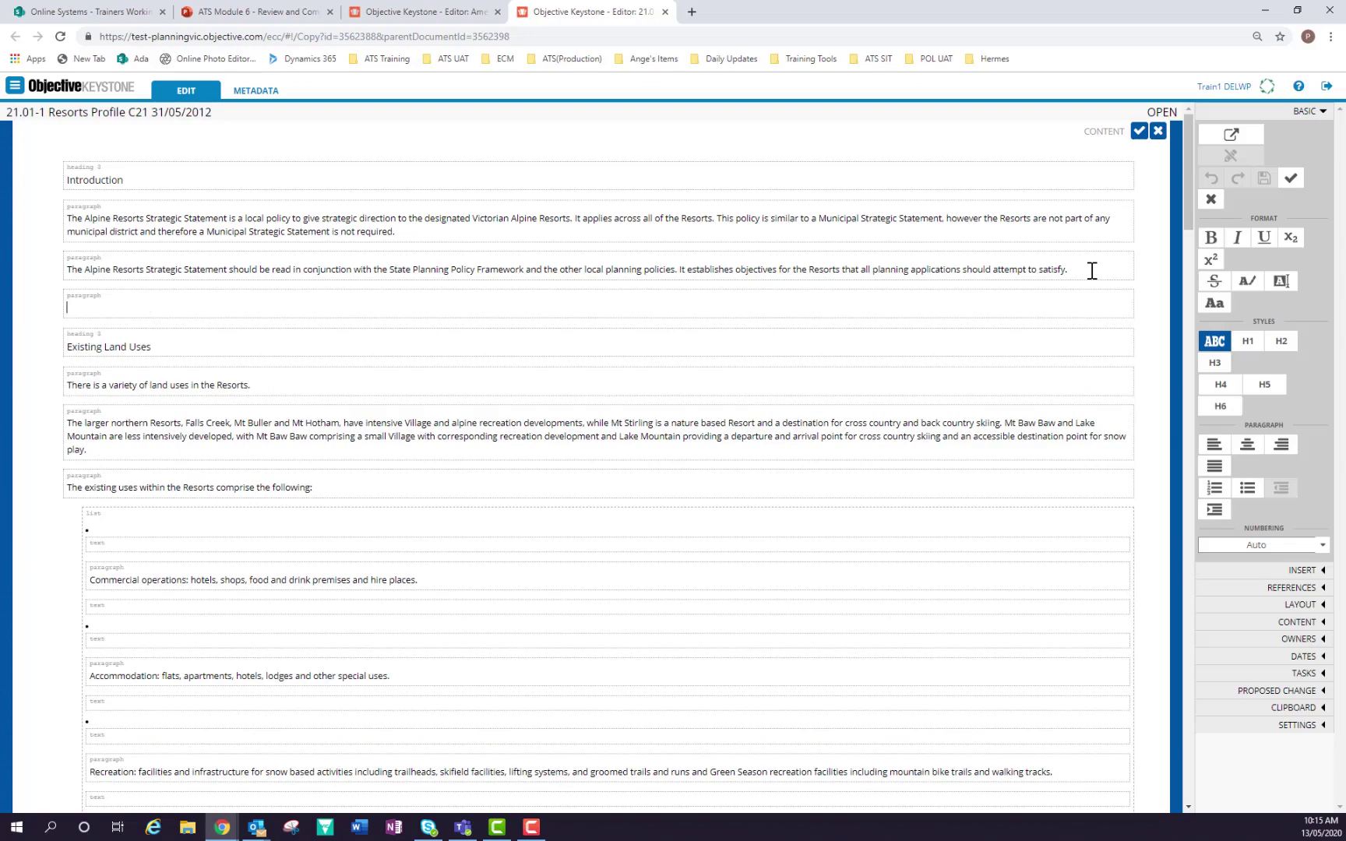
{"action": "key", "text": "ctrl+v"}
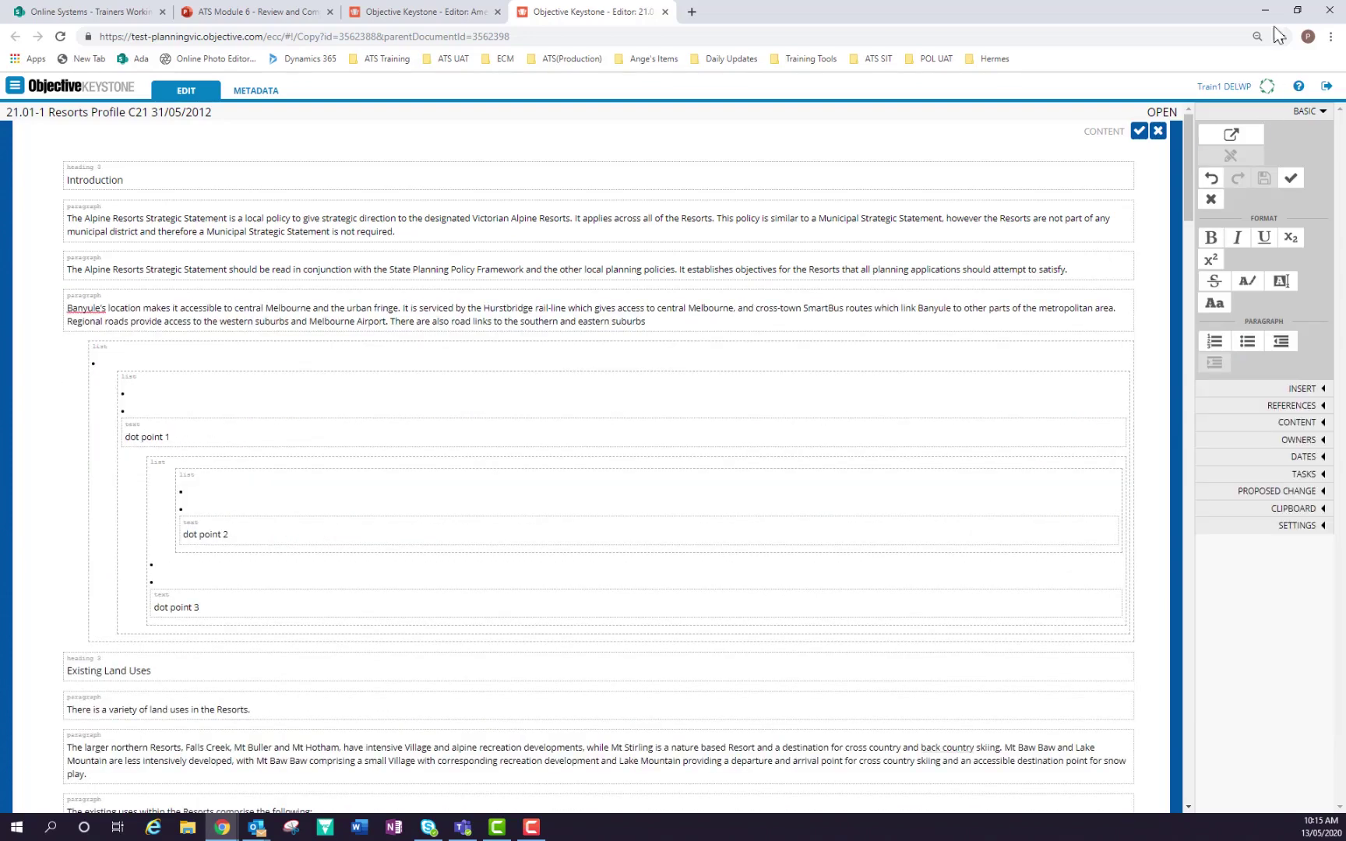
{"action": "left_click", "coordinate": [1139, 133]}
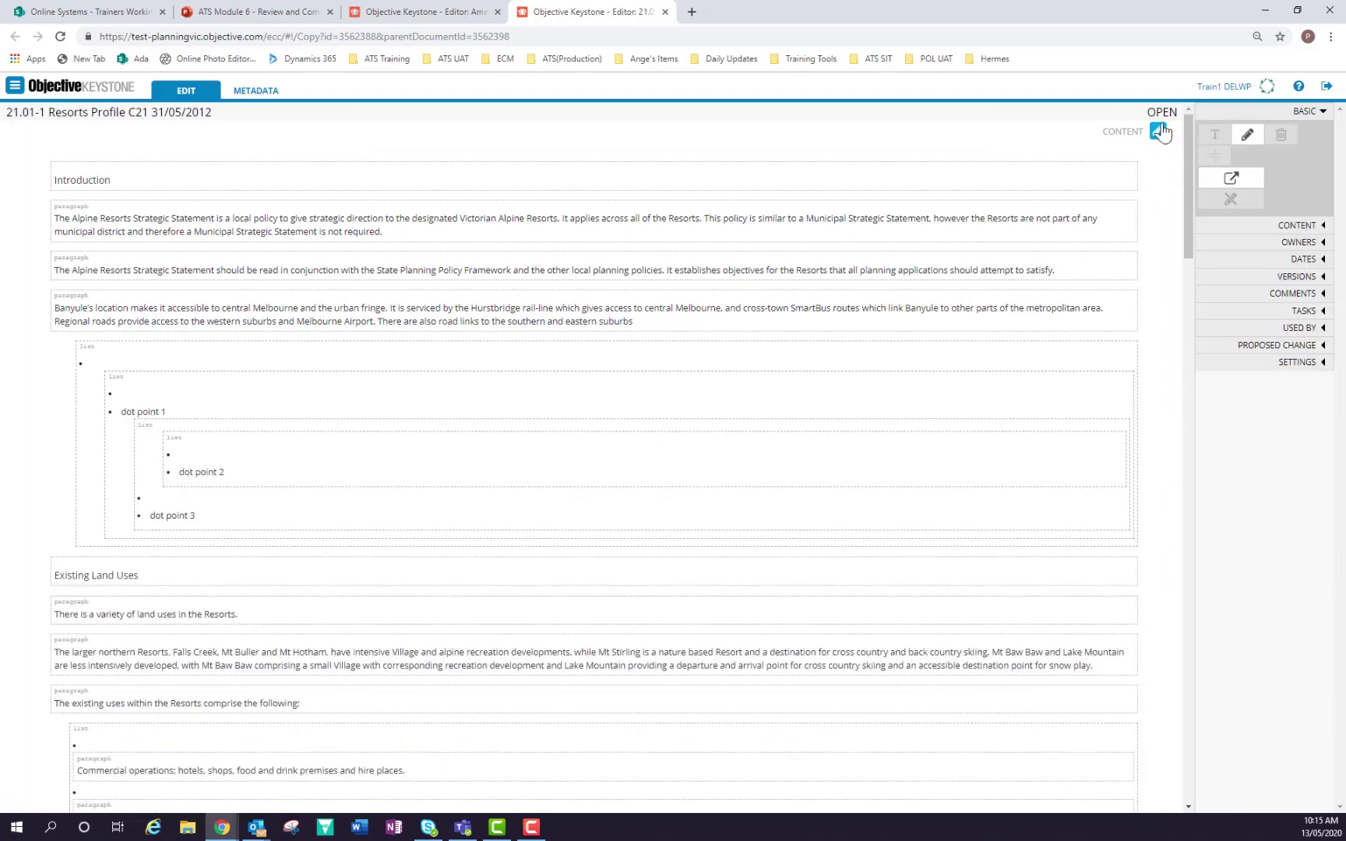
Copy the Note 1 and Note 2 boxes from the end of version 1.14 in the version history.
{"action": "left_click", "coordinate": [1293, 277]}
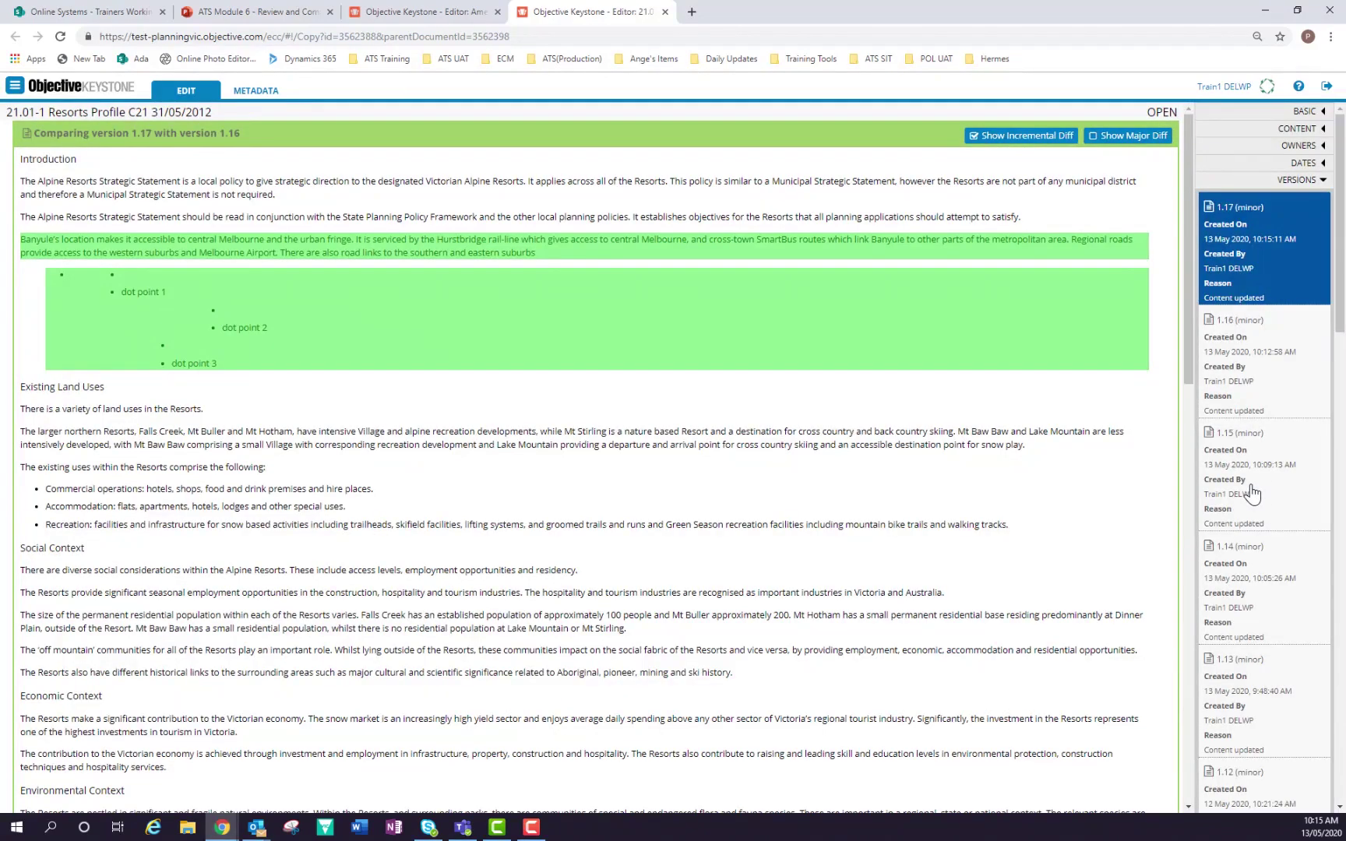
{"action": "left_click", "coordinate": [1250, 566]}
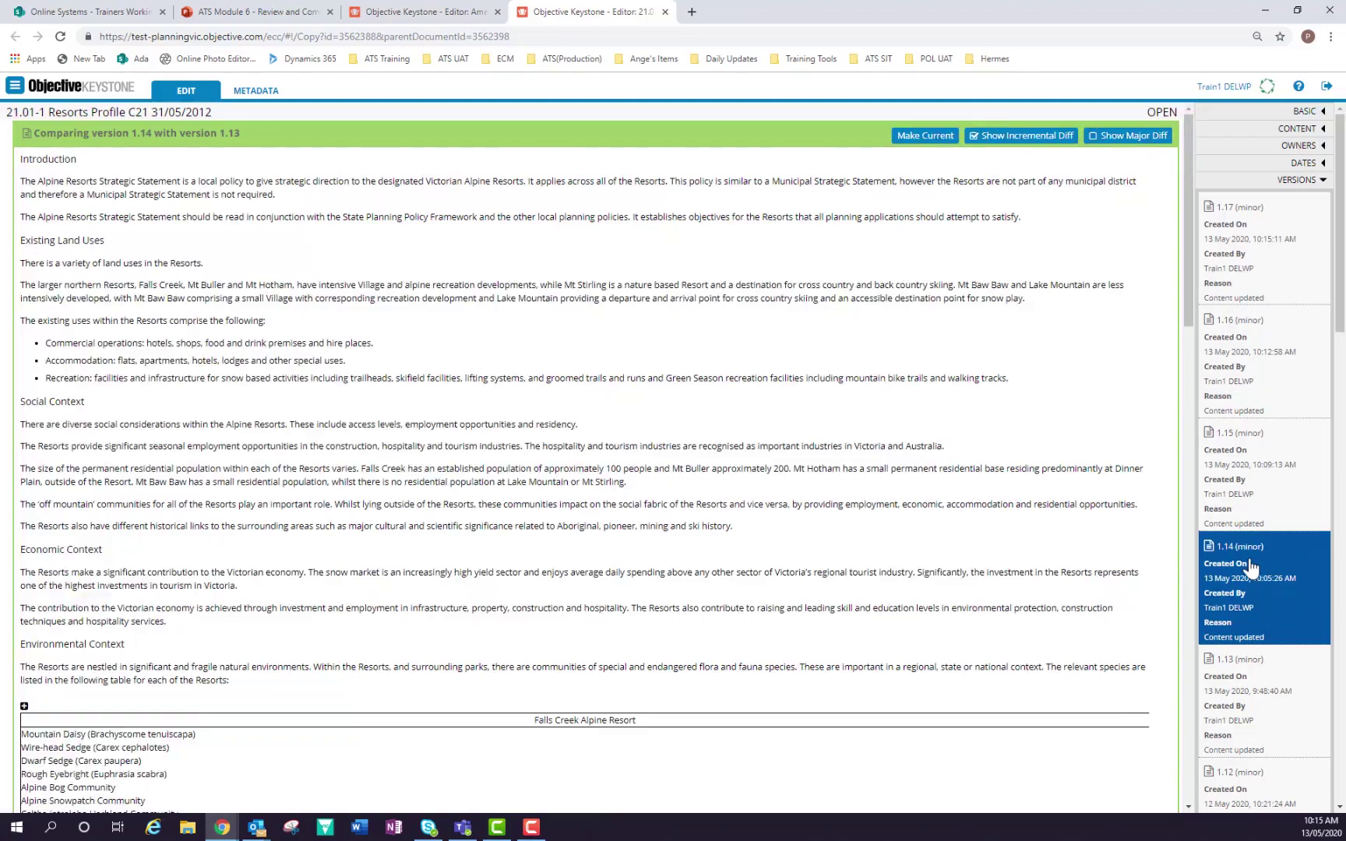
{"action": "scroll", "coordinate": [1005, 549], "scroll_direction": "down", "scroll_amount": 15}
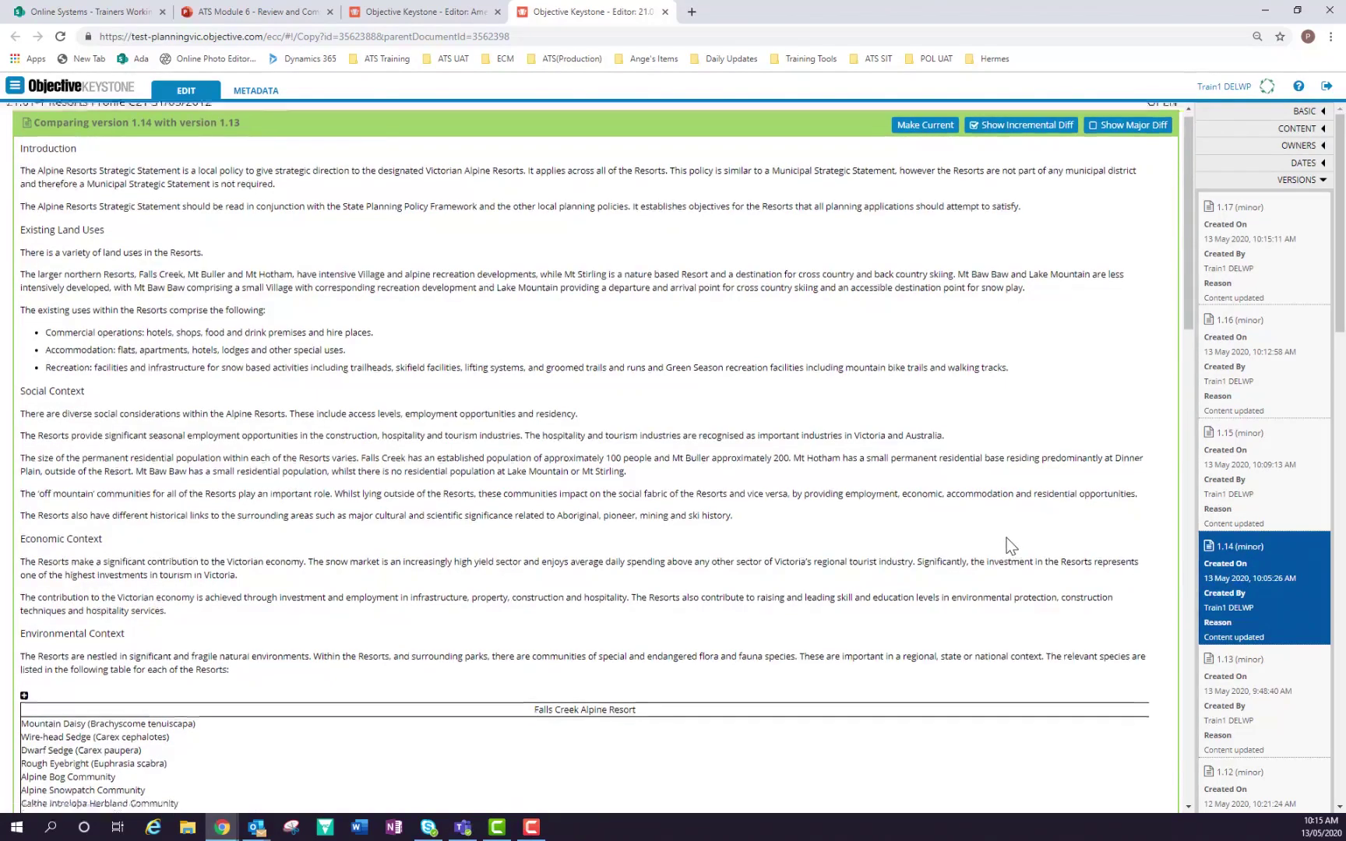
{"action": "scroll", "coordinate": [1011, 549], "scroll_direction": "down", "scroll_amount": 4}
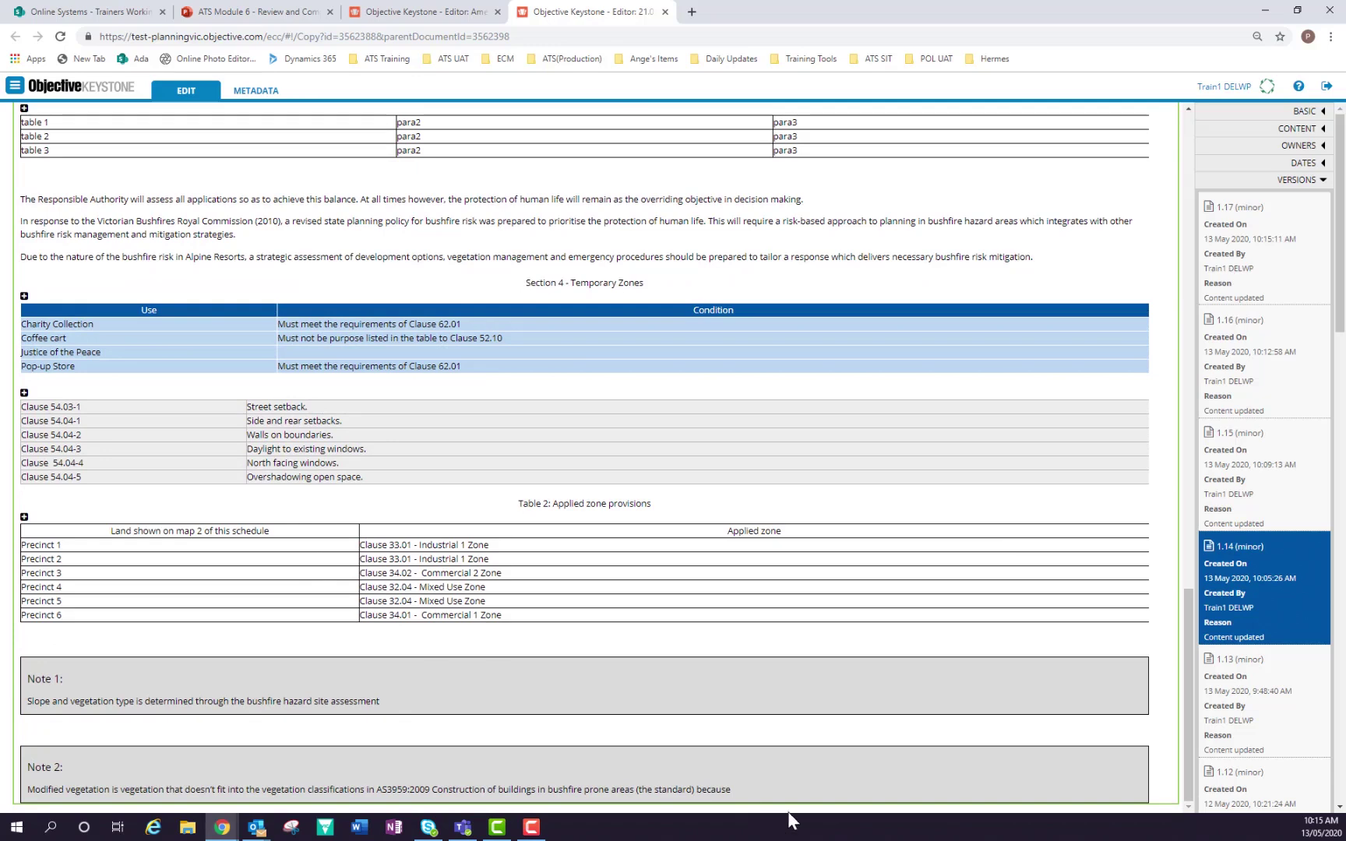
{"action": "left_click_drag", "start_coordinate": [51, 649], "coordinate": [876, 817]}
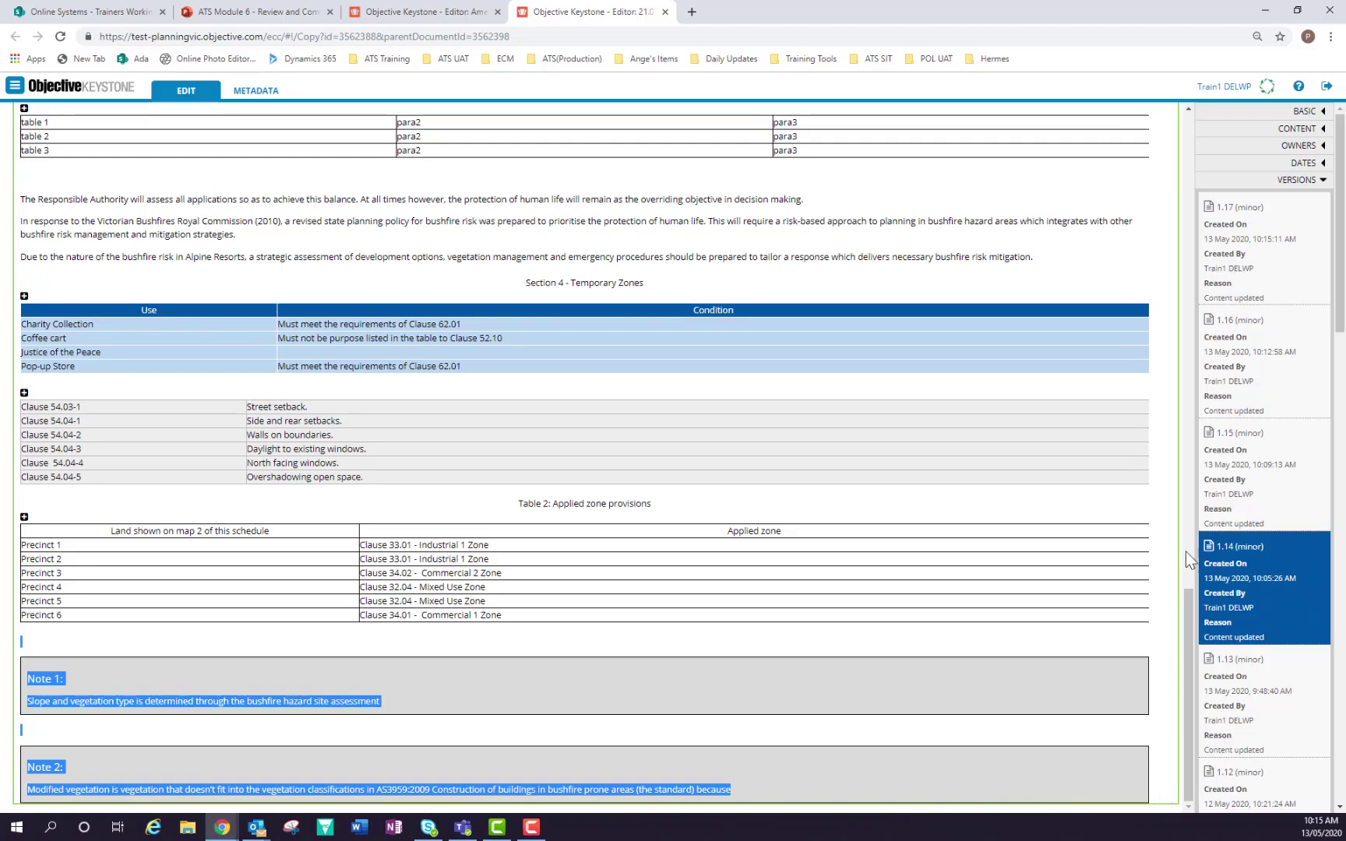
{"action": "left_click", "coordinate": [1206, 662]}
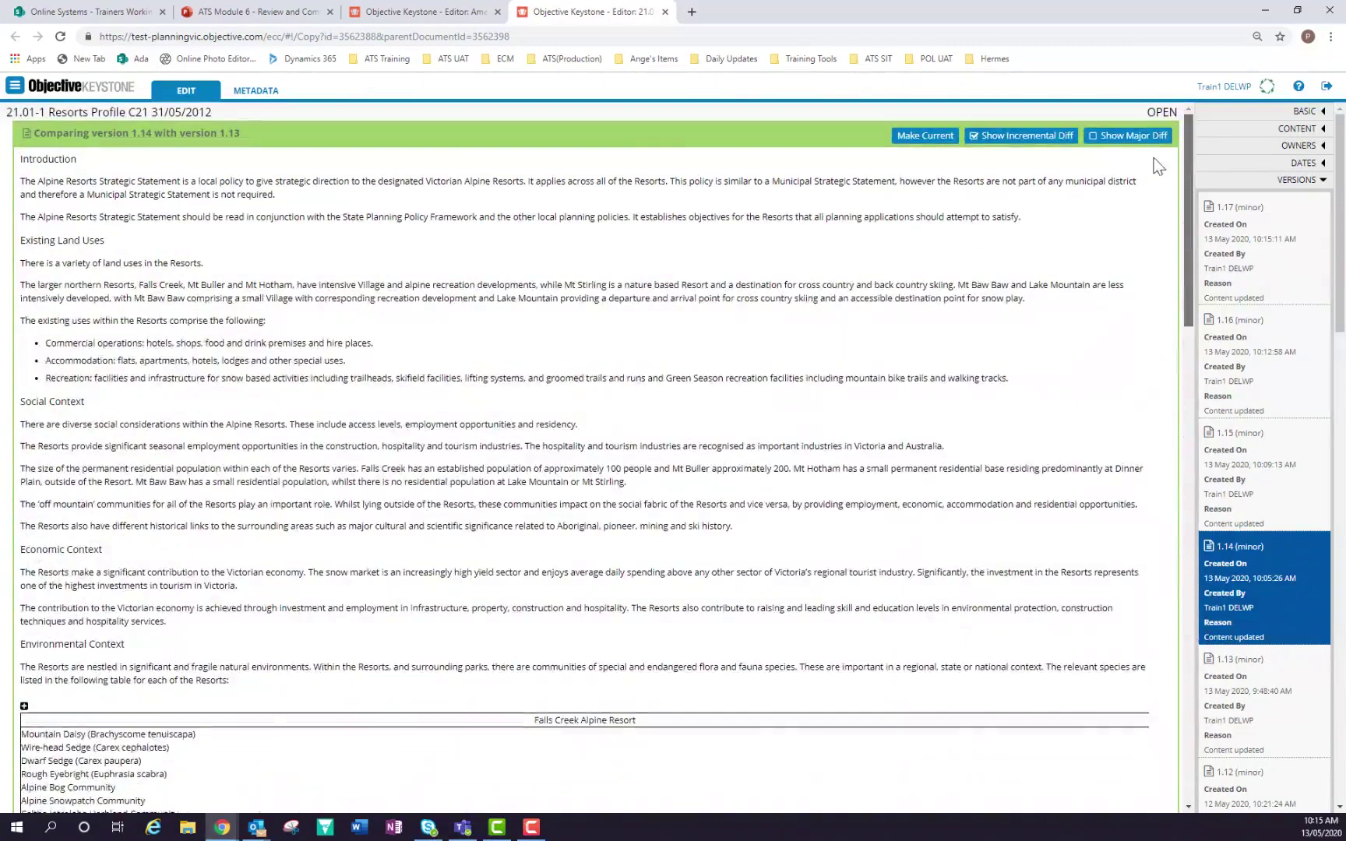
Paste the copied Note 1 and Note 2 boxes after the last Bushfire Context paragraph, and confirm the content changes.
{"action": "left_click", "coordinate": [1274, 180]}
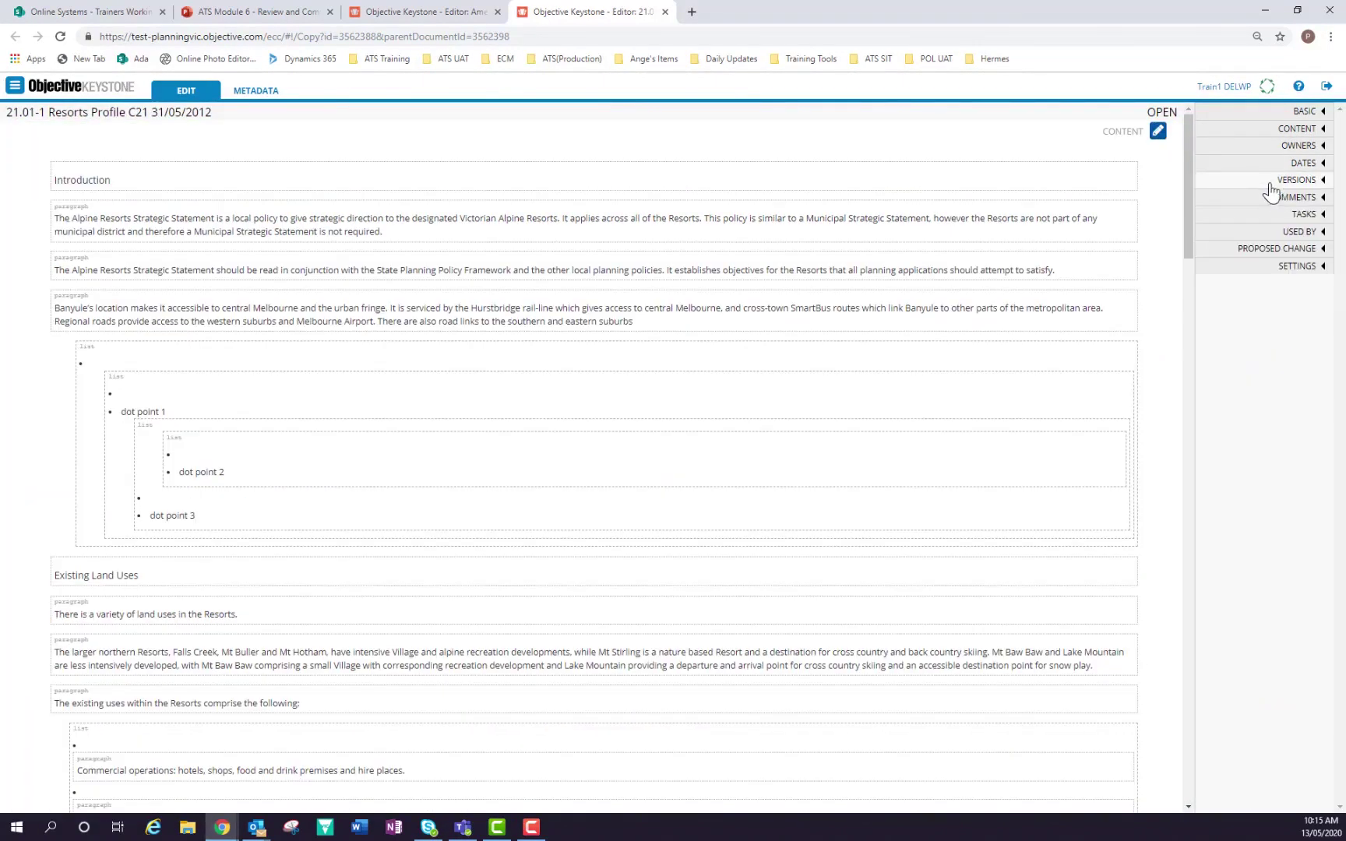
{"action": "left_click", "coordinate": [1157, 134]}
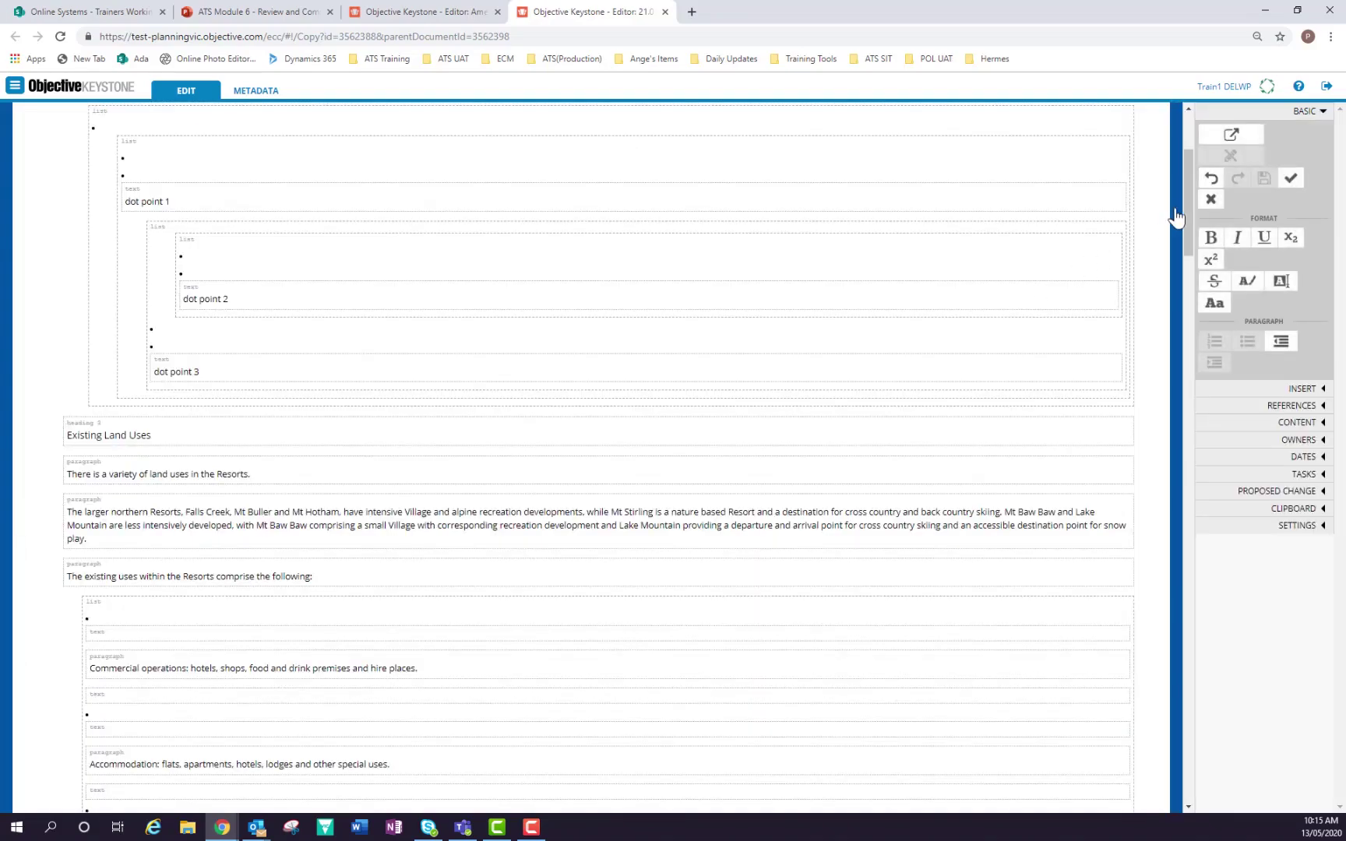
{"action": "left_click_drag", "start_coordinate": [1189, 204], "coordinate": [1145, 810]}
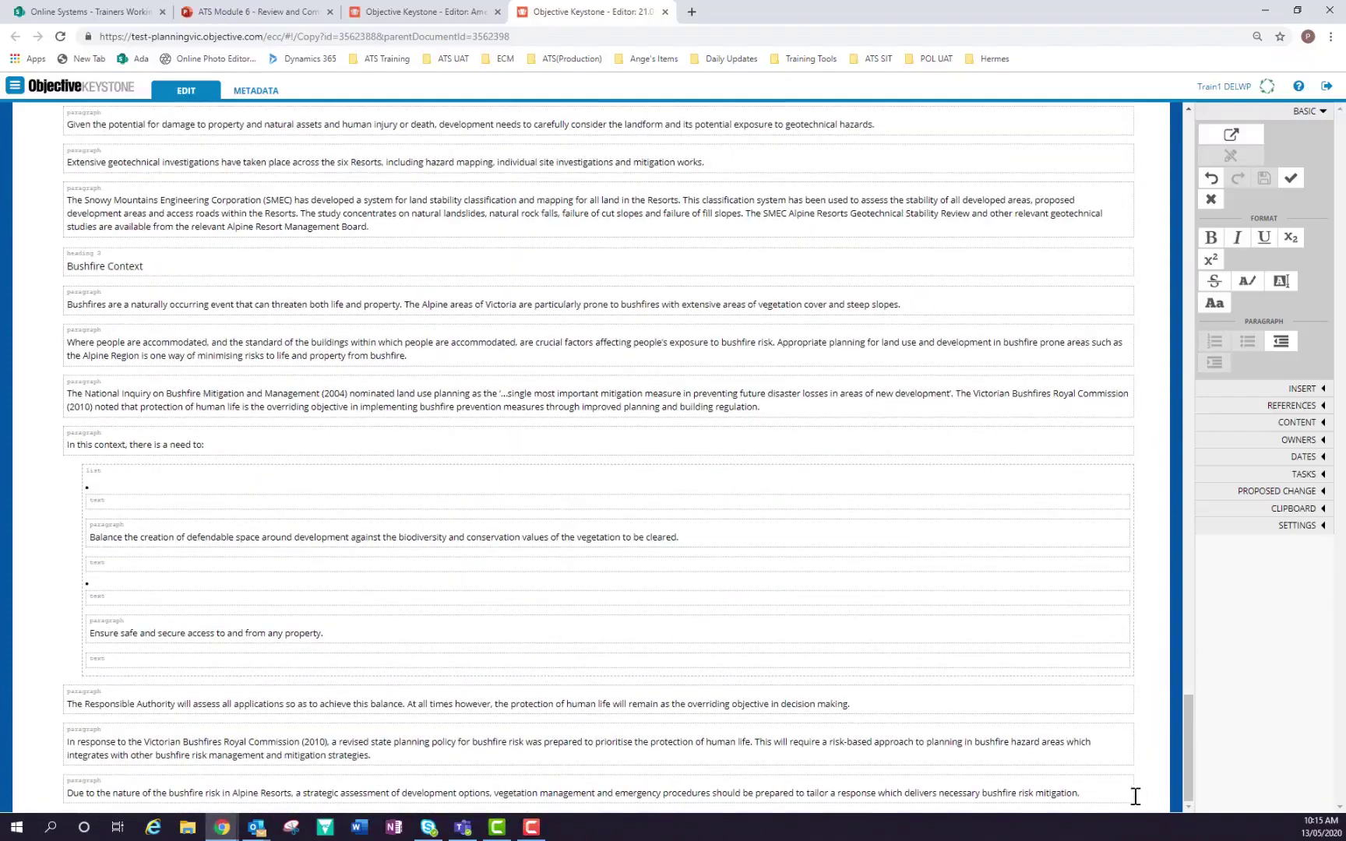
{"action": "left_click", "coordinate": [1110, 803]}
{"action": "key", "text": "Return"}
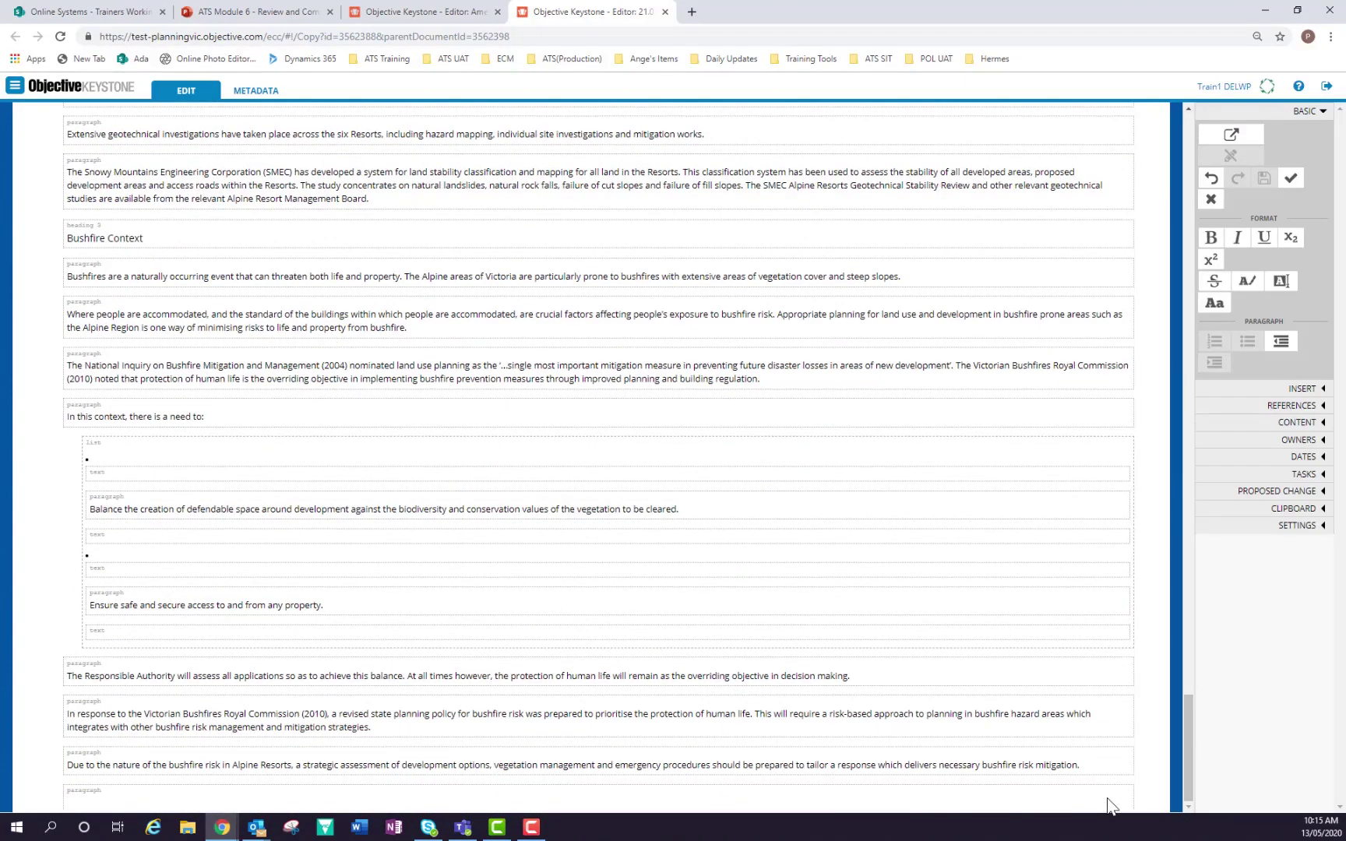
{"action": "key", "text": "BackSpace"}
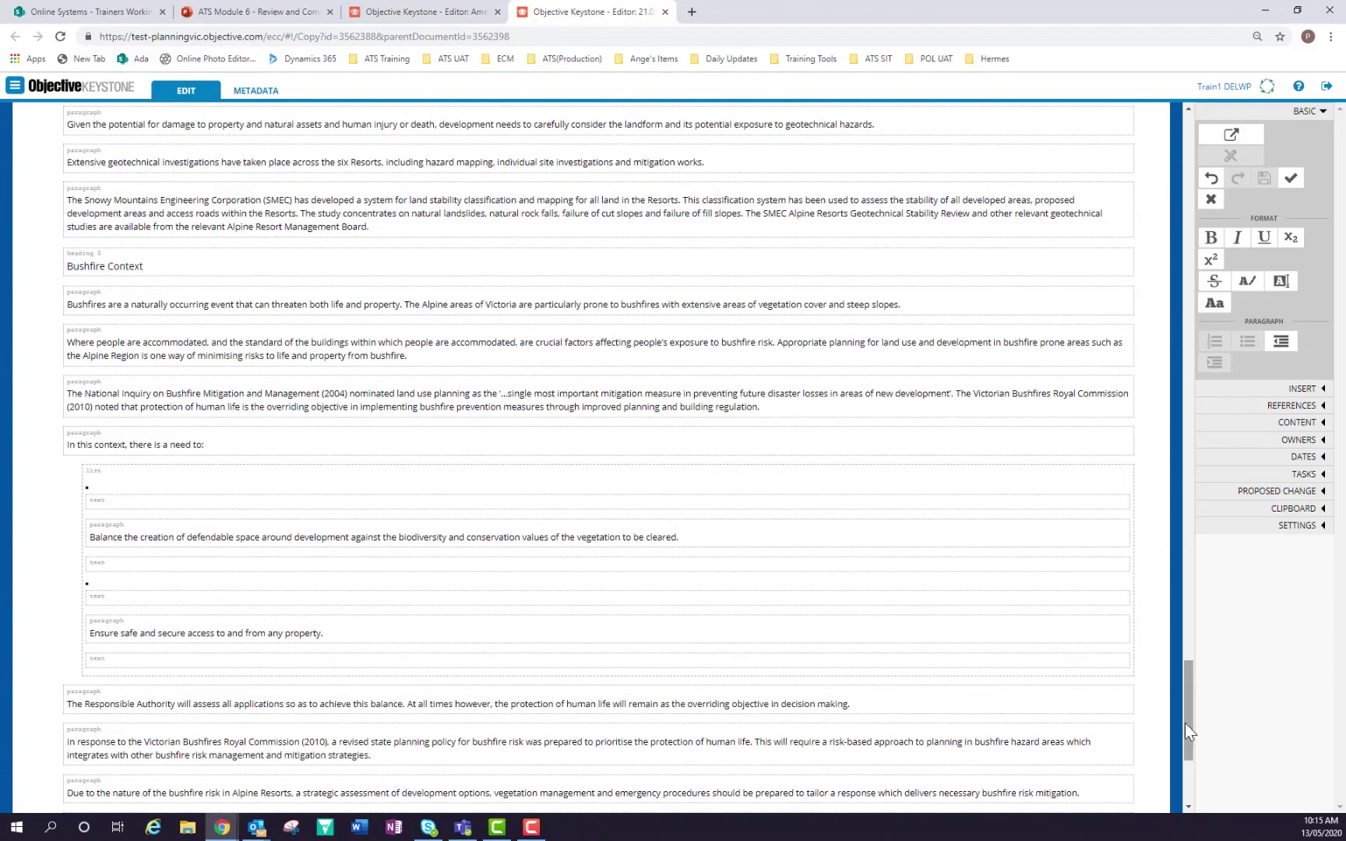
{"action": "left_click_drag", "start_coordinate": [1185, 732], "coordinate": [1185, 775]}
{"action": "left_click", "coordinate": [175, 771]}
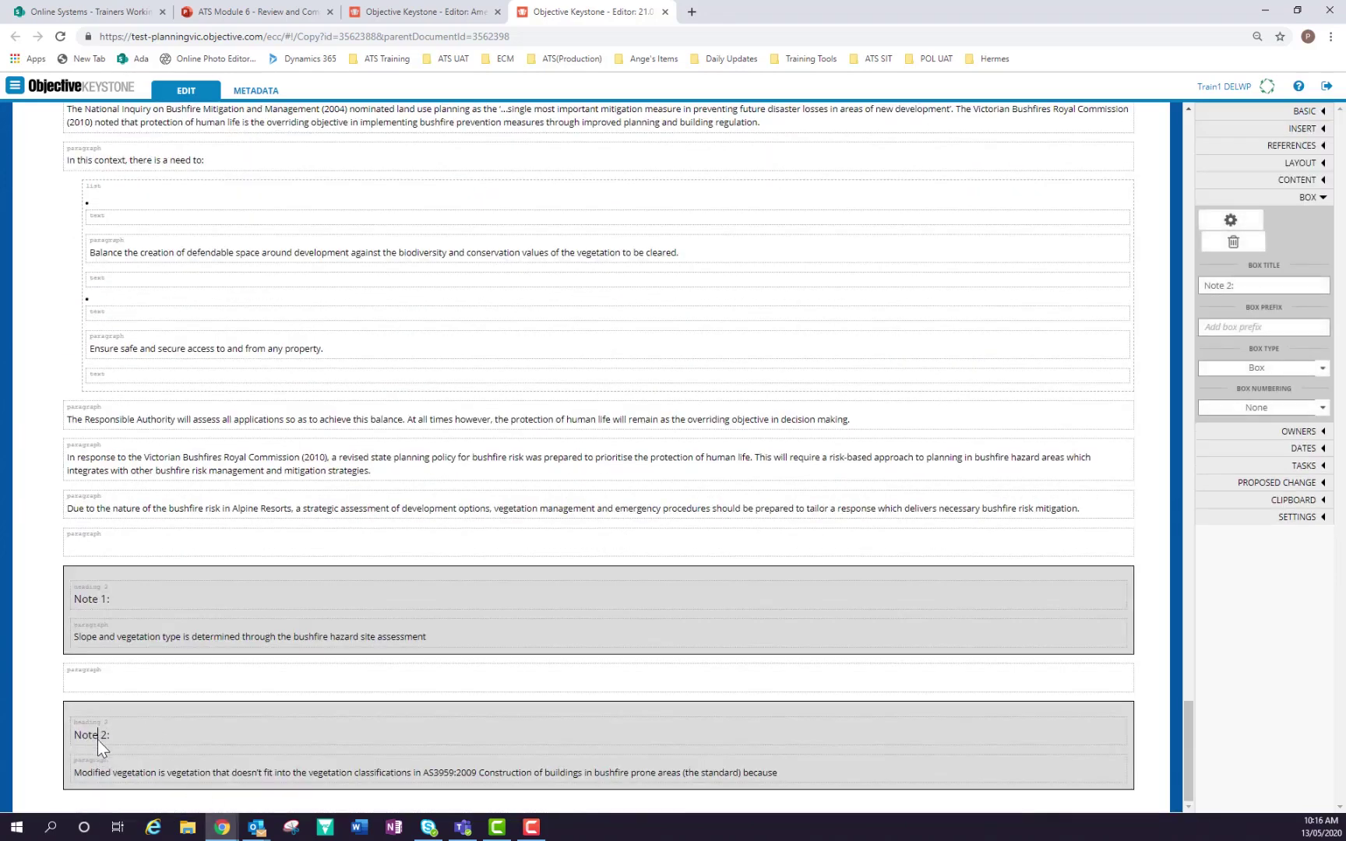
{"action": "scroll", "coordinate": [623, 429], "scroll_direction": "up", "scroll_amount": 20}
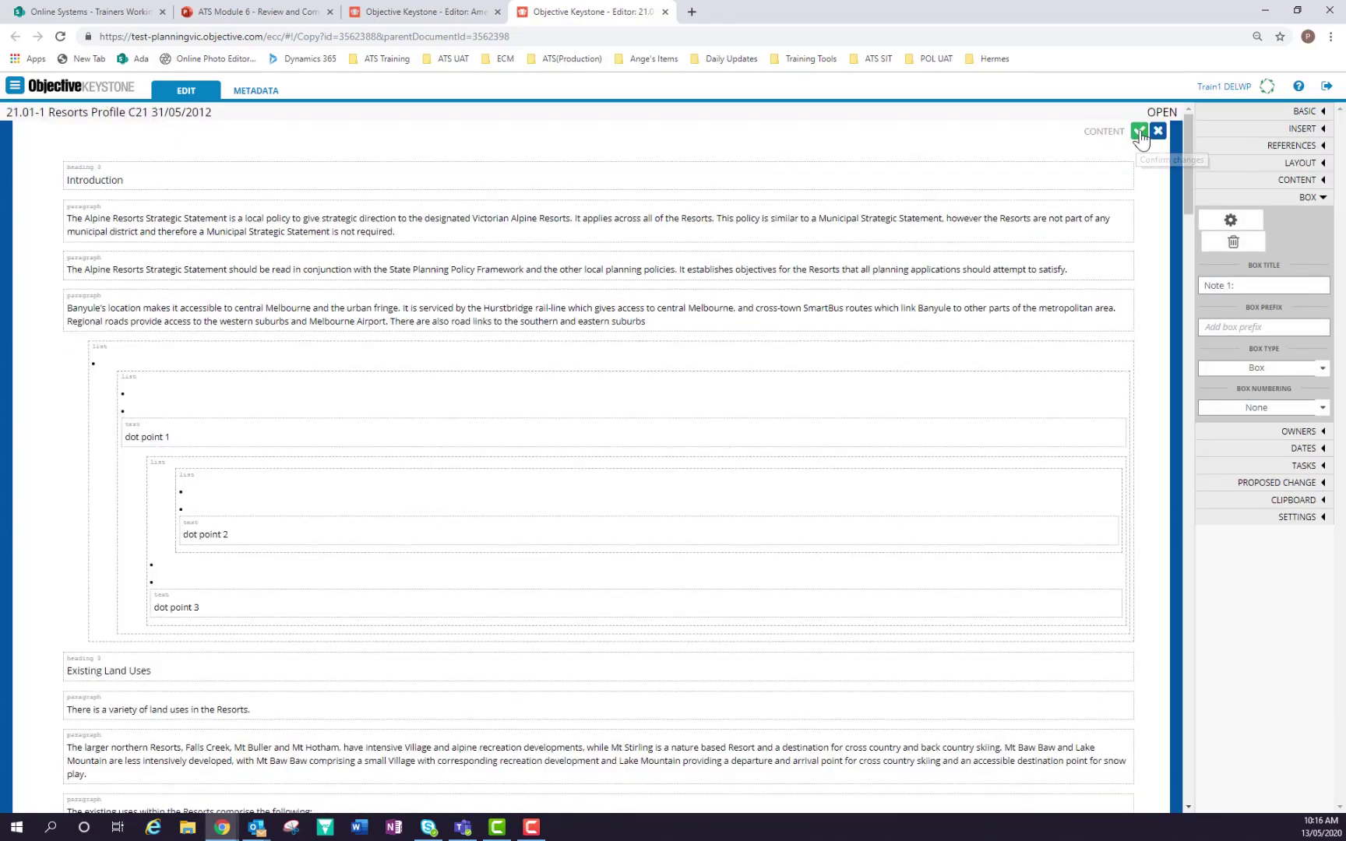
{"action": "left_click", "coordinate": [1140, 133]}
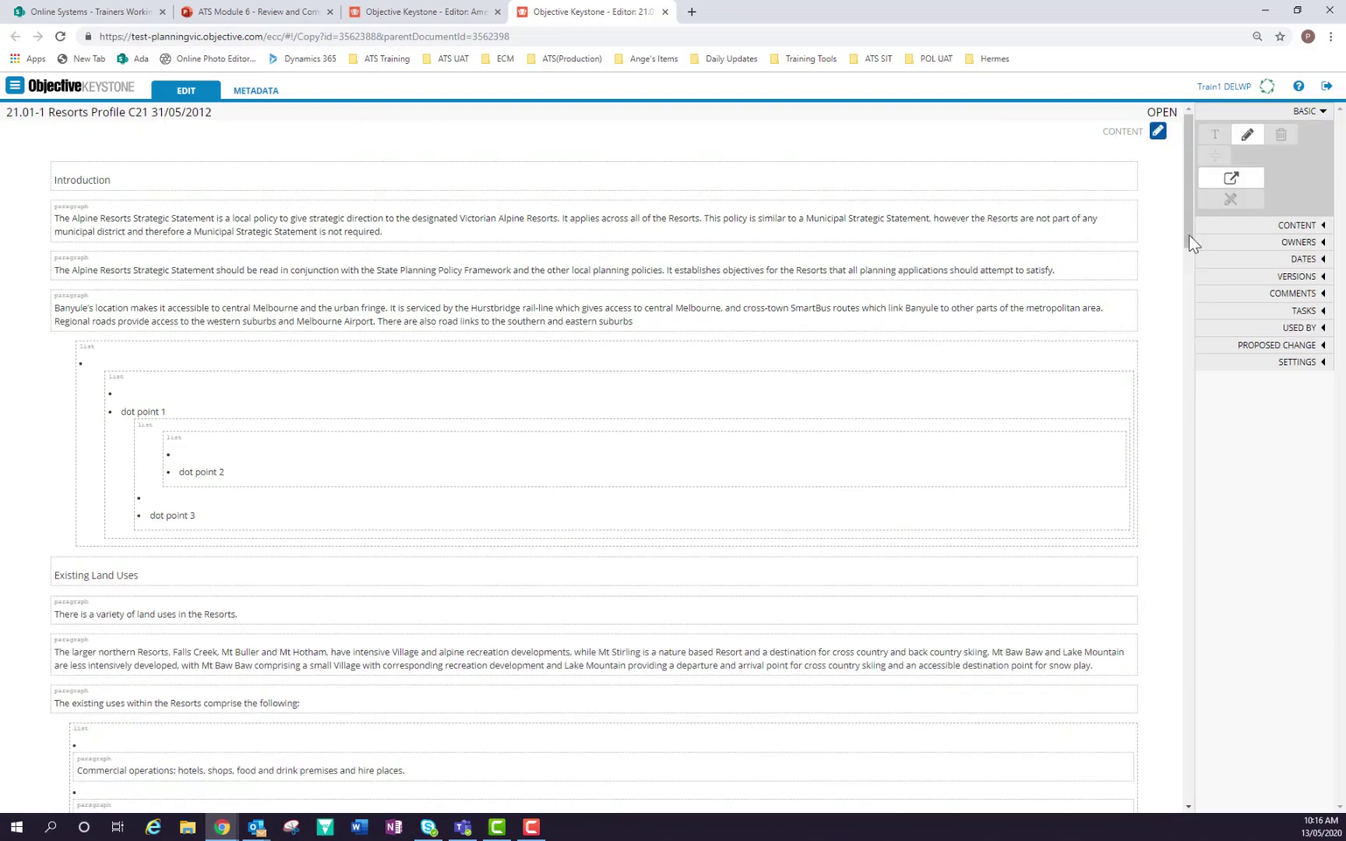
Review the comparisons of version 1.18 with 1.17 and version 1.15 with 1.14 in the version history.
{"action": "left_click", "coordinate": [1296, 277]}
{"action": "left_click", "coordinate": [1285, 285]}
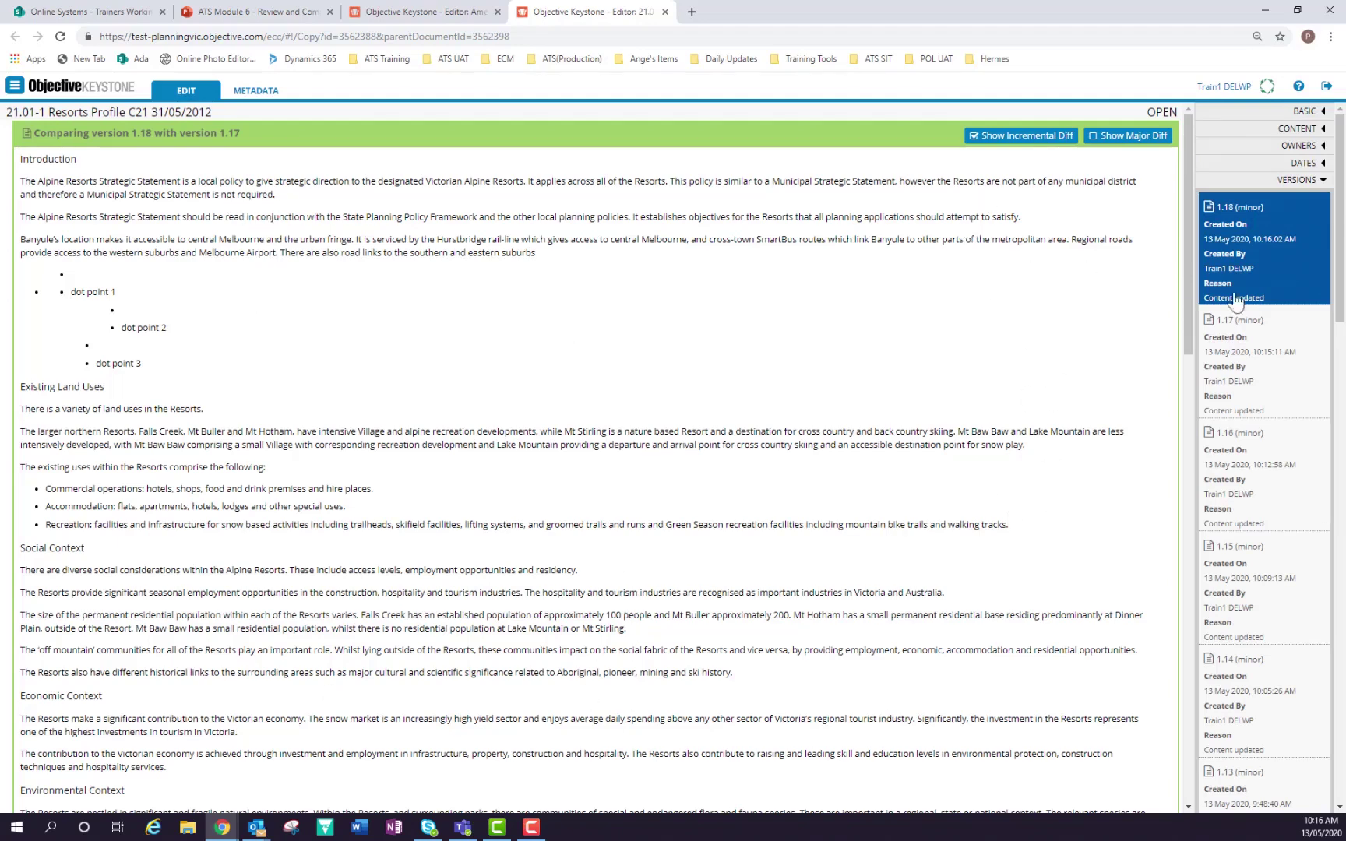
{"action": "left_click", "coordinate": [1244, 586]}
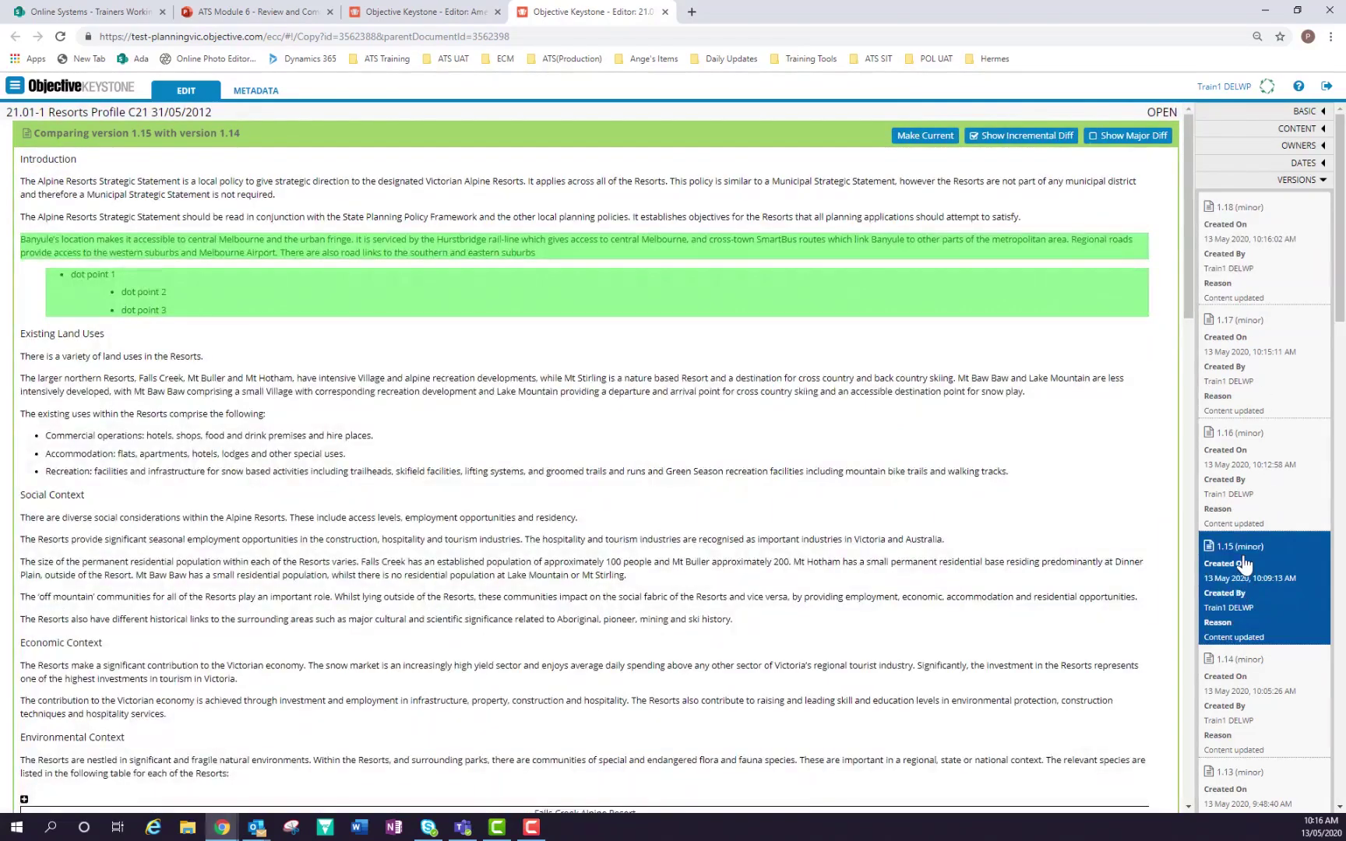
Review the comparisons of version 1.14 with 1.13 and version 1.15 with 1.14, and close the Resorts Profile ordinance.
{"action": "left_click", "coordinate": [1233, 689]}
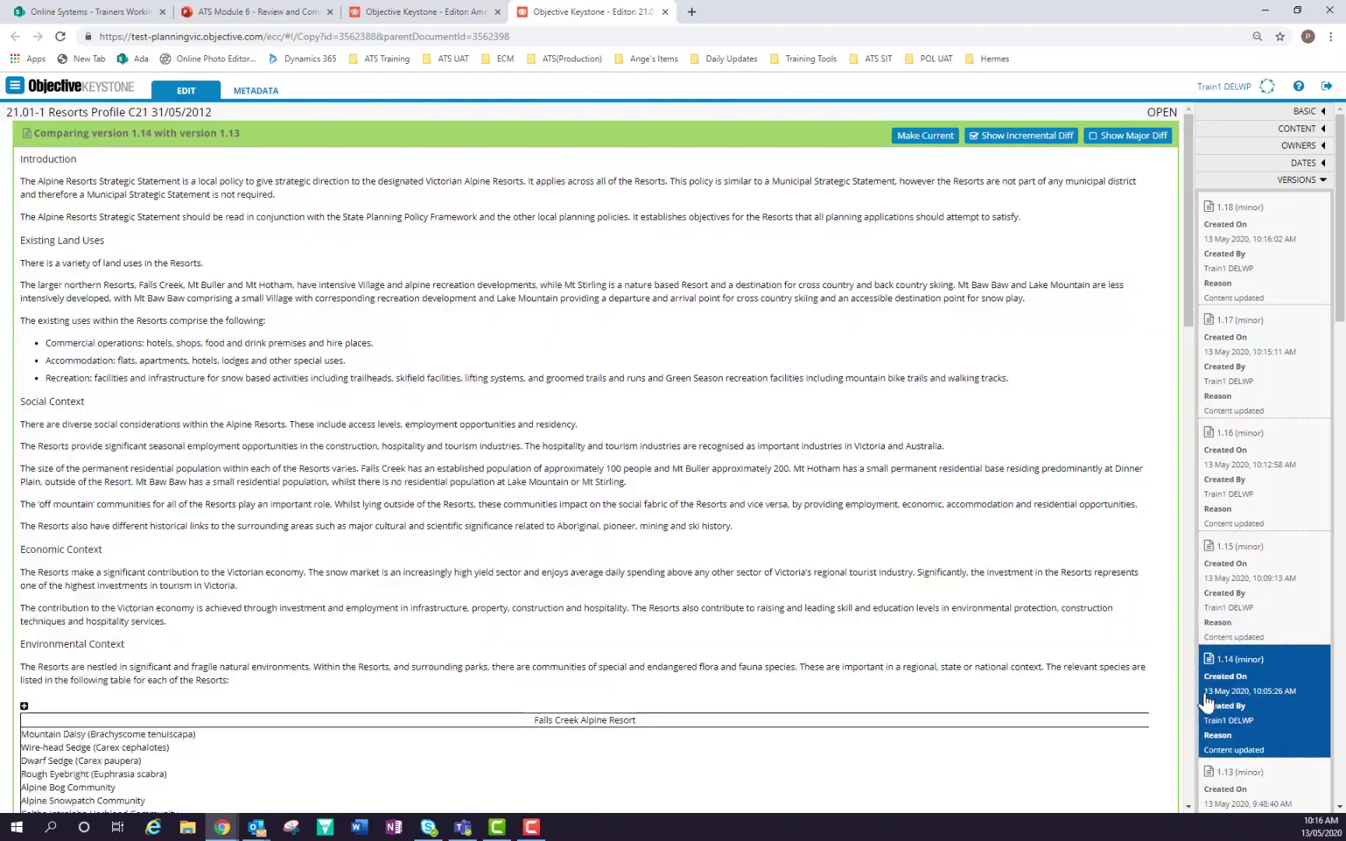
{"action": "left_click", "coordinate": [1244, 588]}
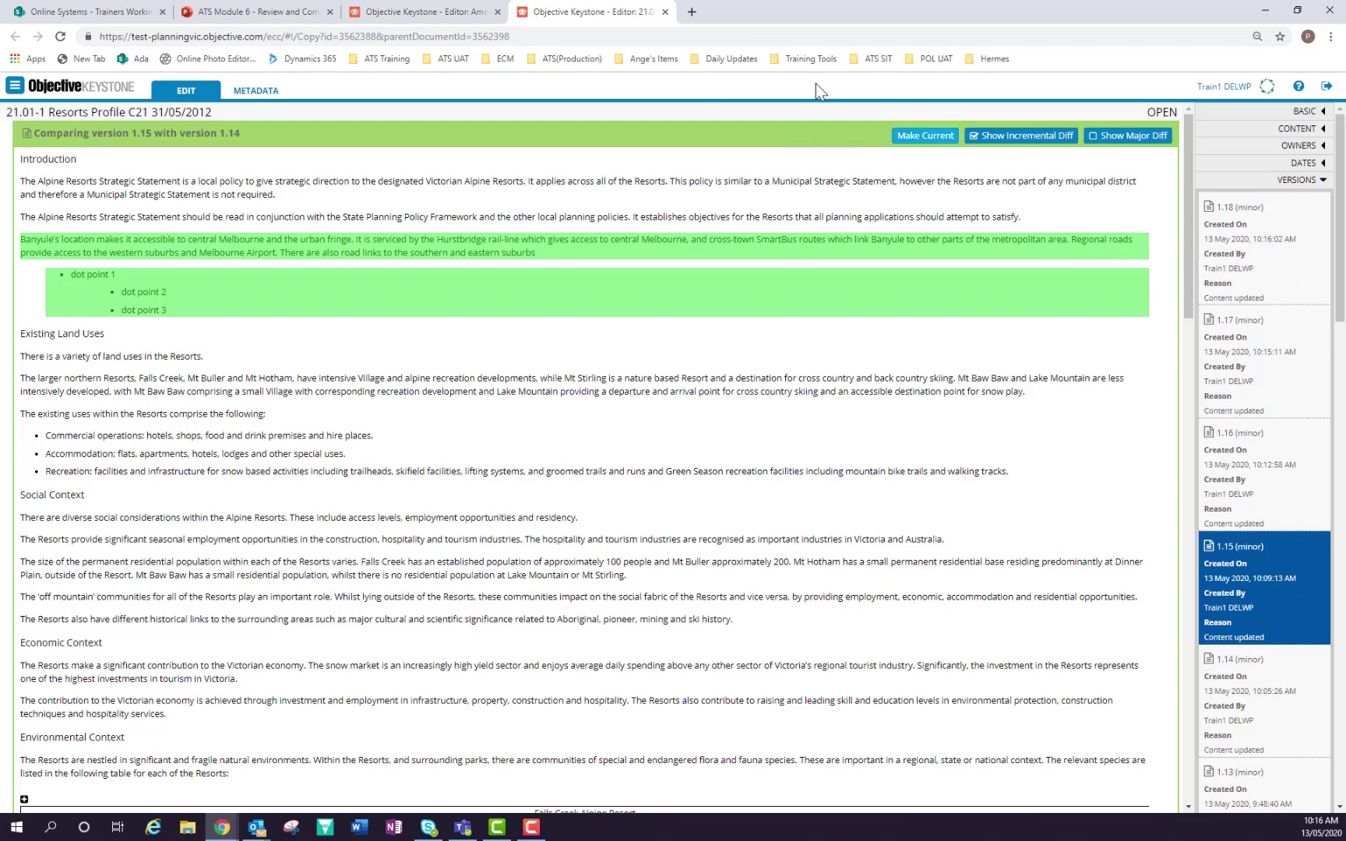
{"action": "left_click", "coordinate": [665, 13]}
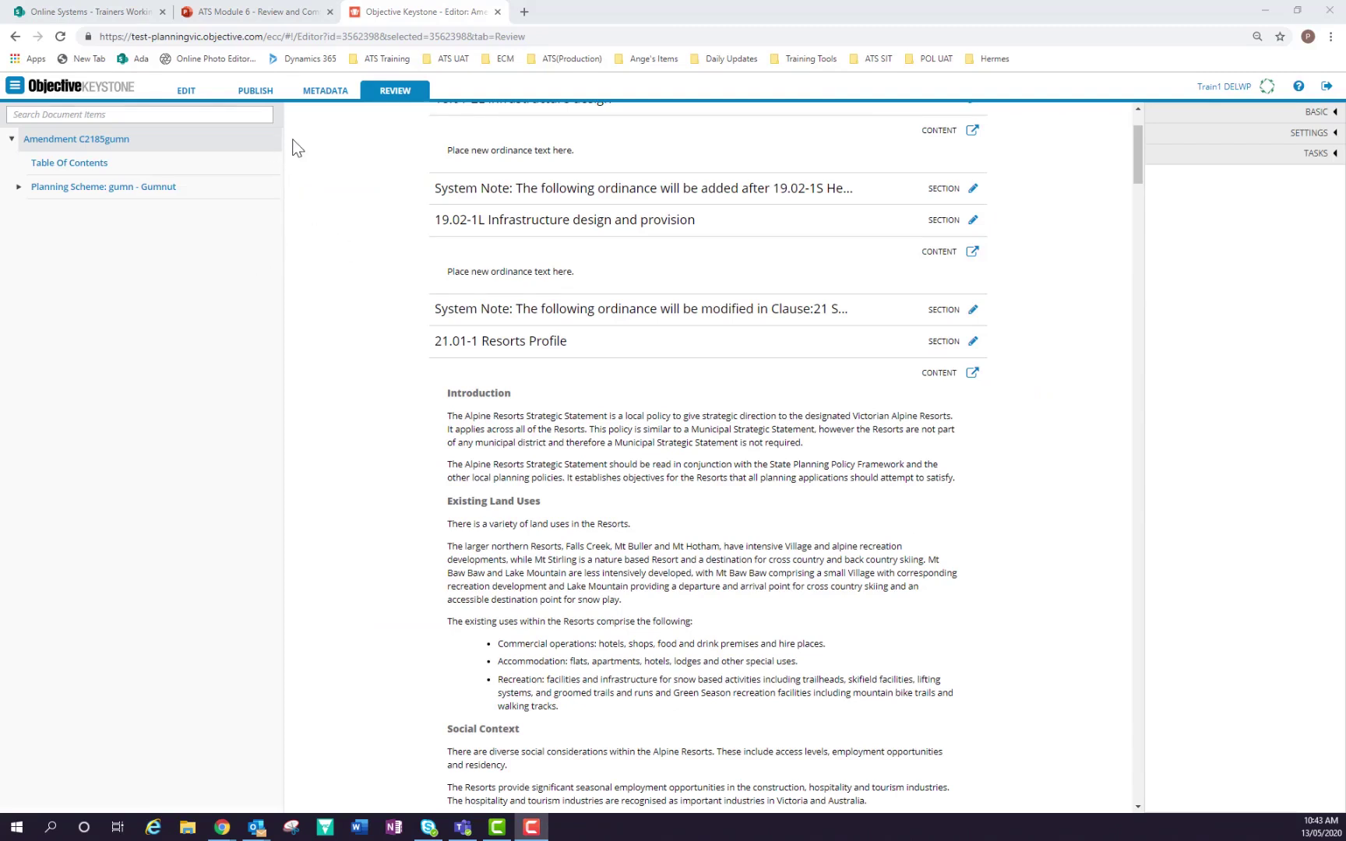
Publish Amendment C2185gumn as a print PDF (RGB) and open the published PDF for viewing.
{"action": "left_click", "coordinate": [243, 93]}
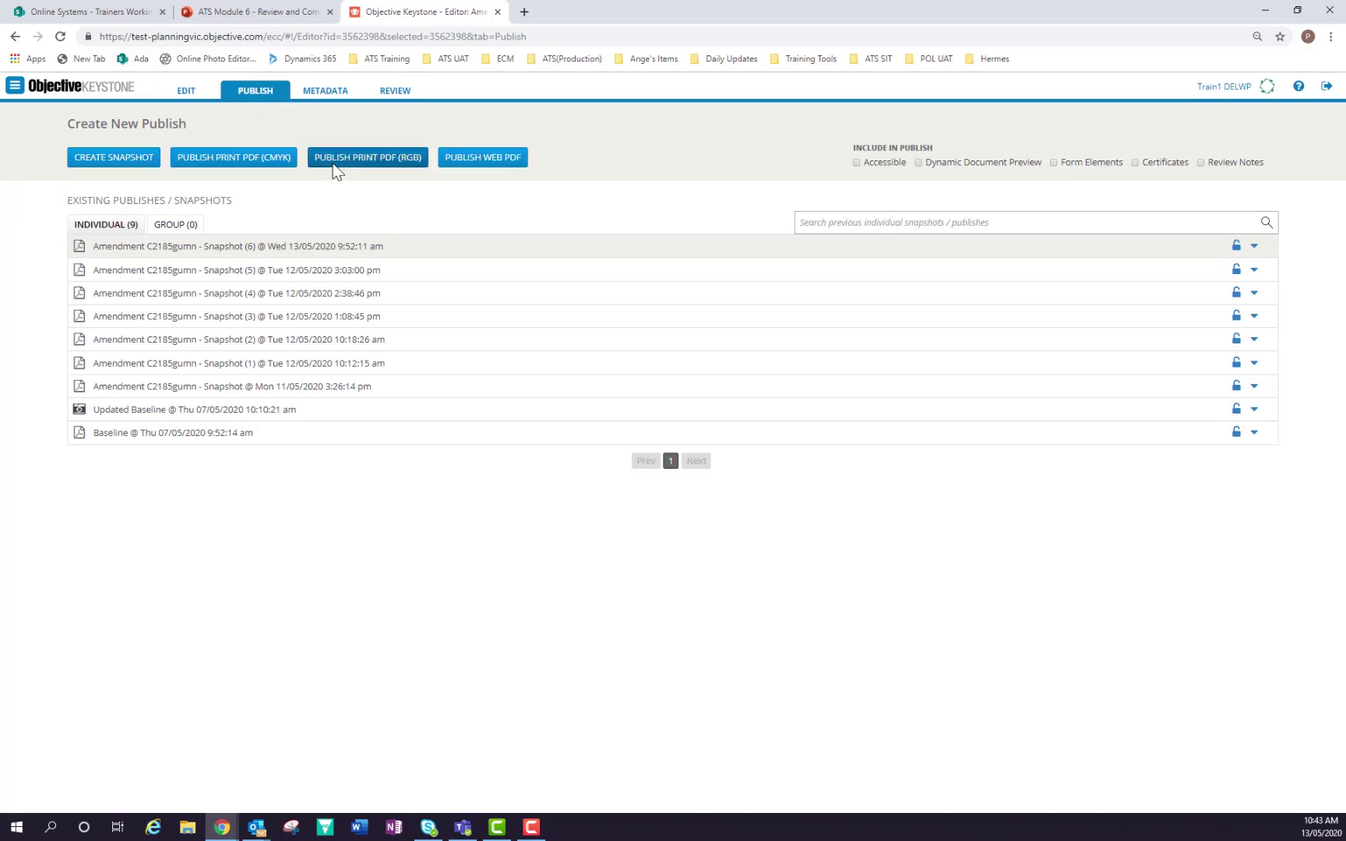
{"action": "left_click", "coordinate": [372, 158]}
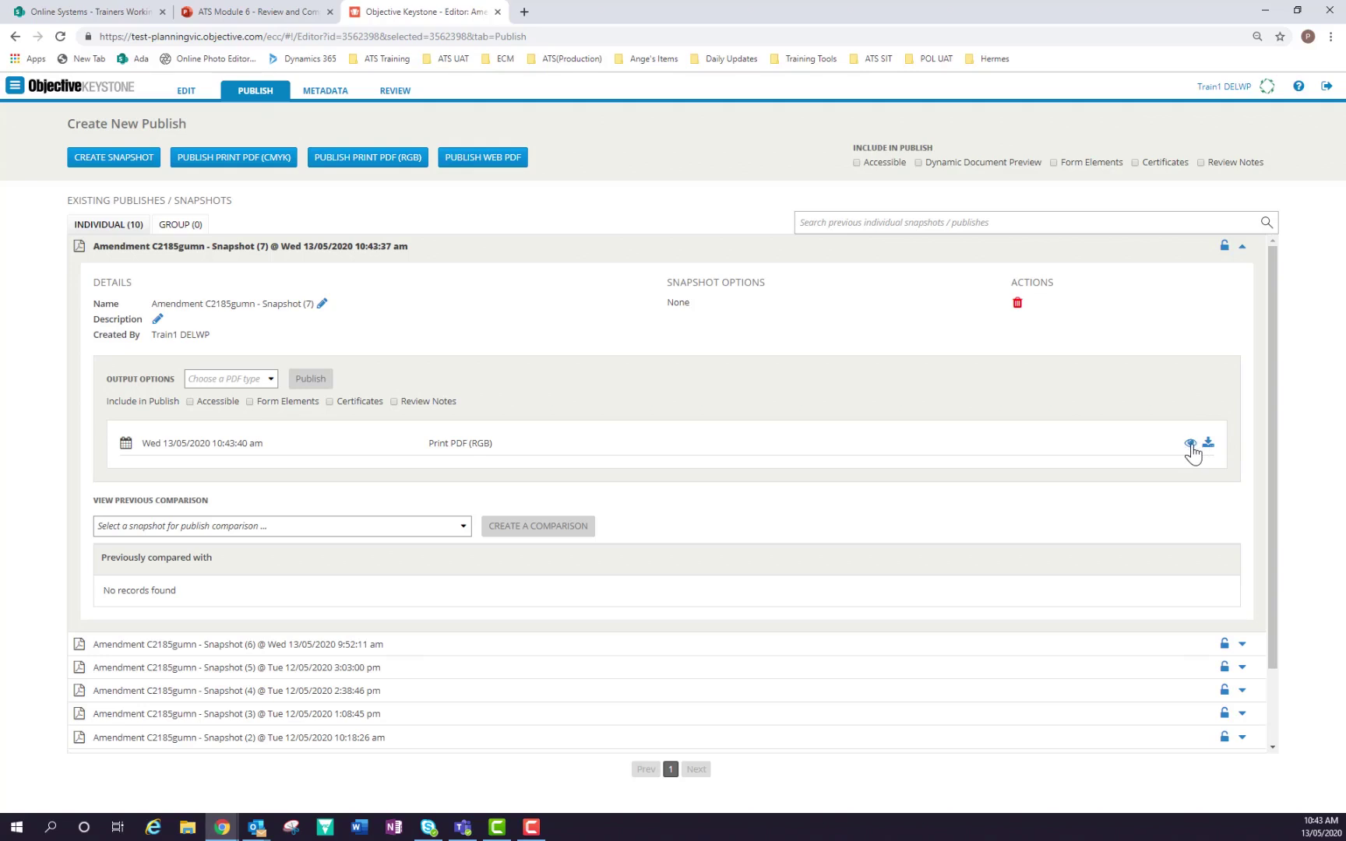
{"action": "left_click", "coordinate": [1191, 444]}
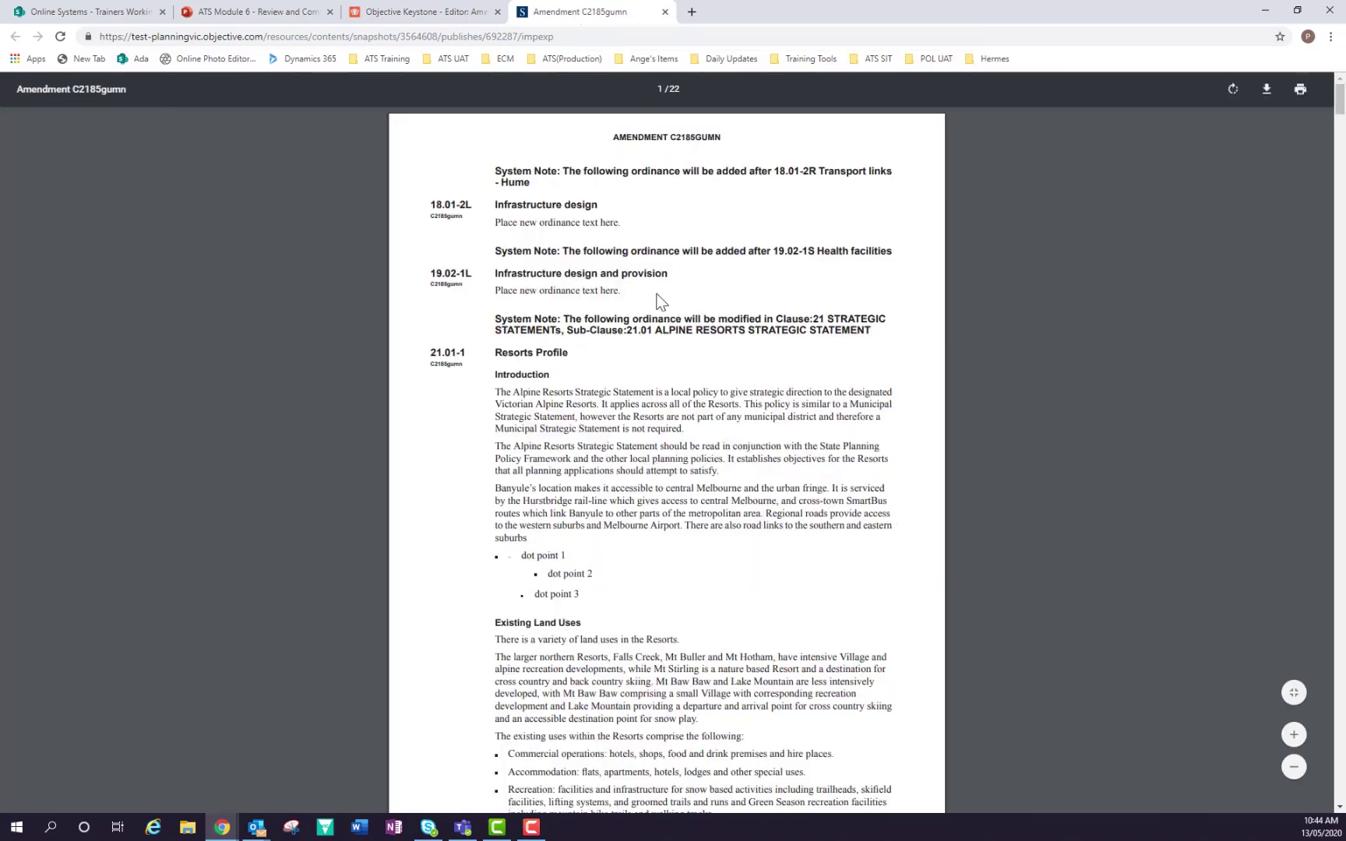
Examine the restored 21.01-1 Resorts Profile text and notes in the published amendment PDF, and close it.
{"action": "scroll", "coordinate": [658, 300], "scroll_direction": "down", "scroll_amount": 3}
{"action": "scroll", "coordinate": [658, 299], "scroll_direction": "up", "scroll_amount": 2}
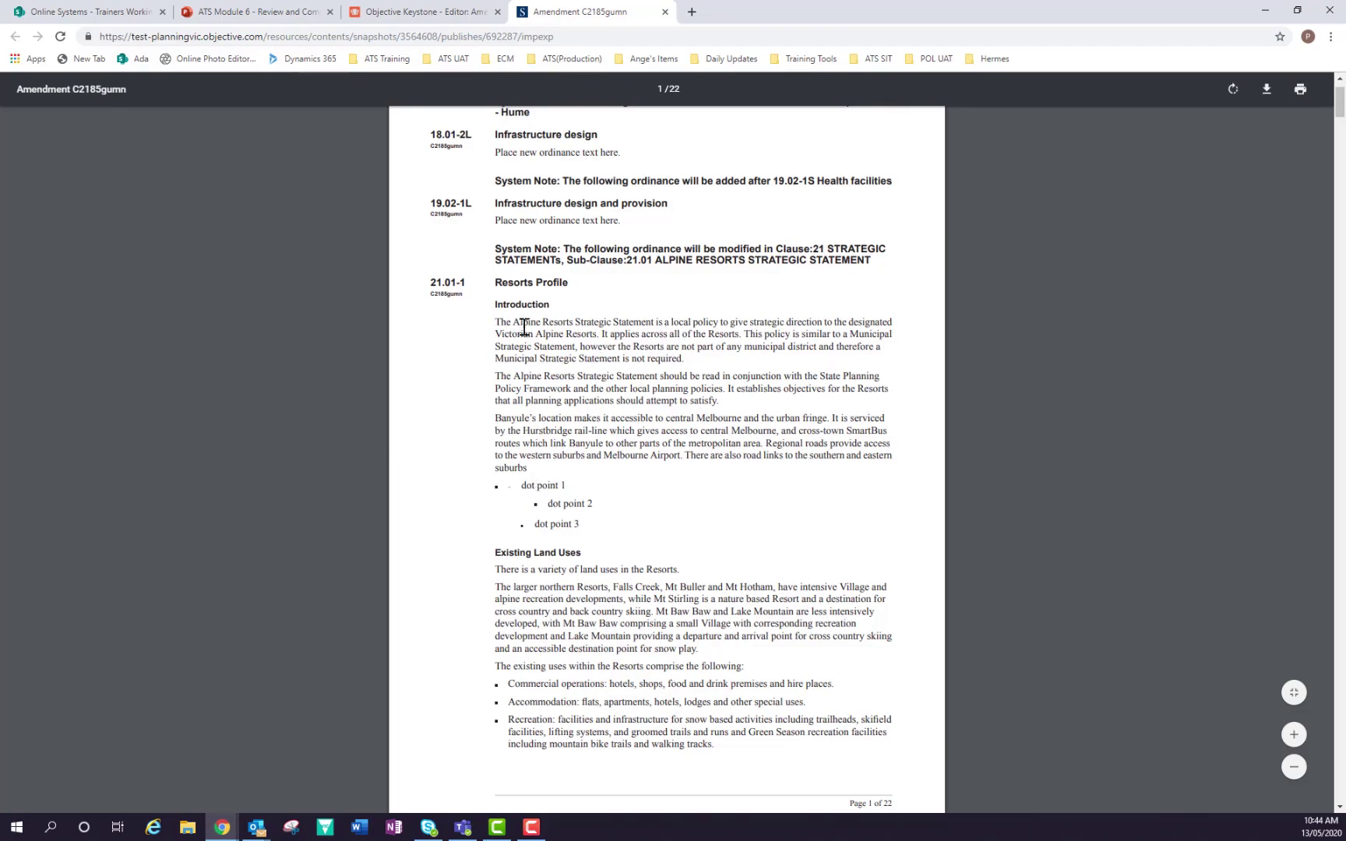
{"action": "scroll", "coordinate": [555, 483], "scroll_direction": "down", "scroll_amount": 3}
{"action": "scroll", "coordinate": [558, 493], "scroll_direction": "down", "scroll_amount": 19}
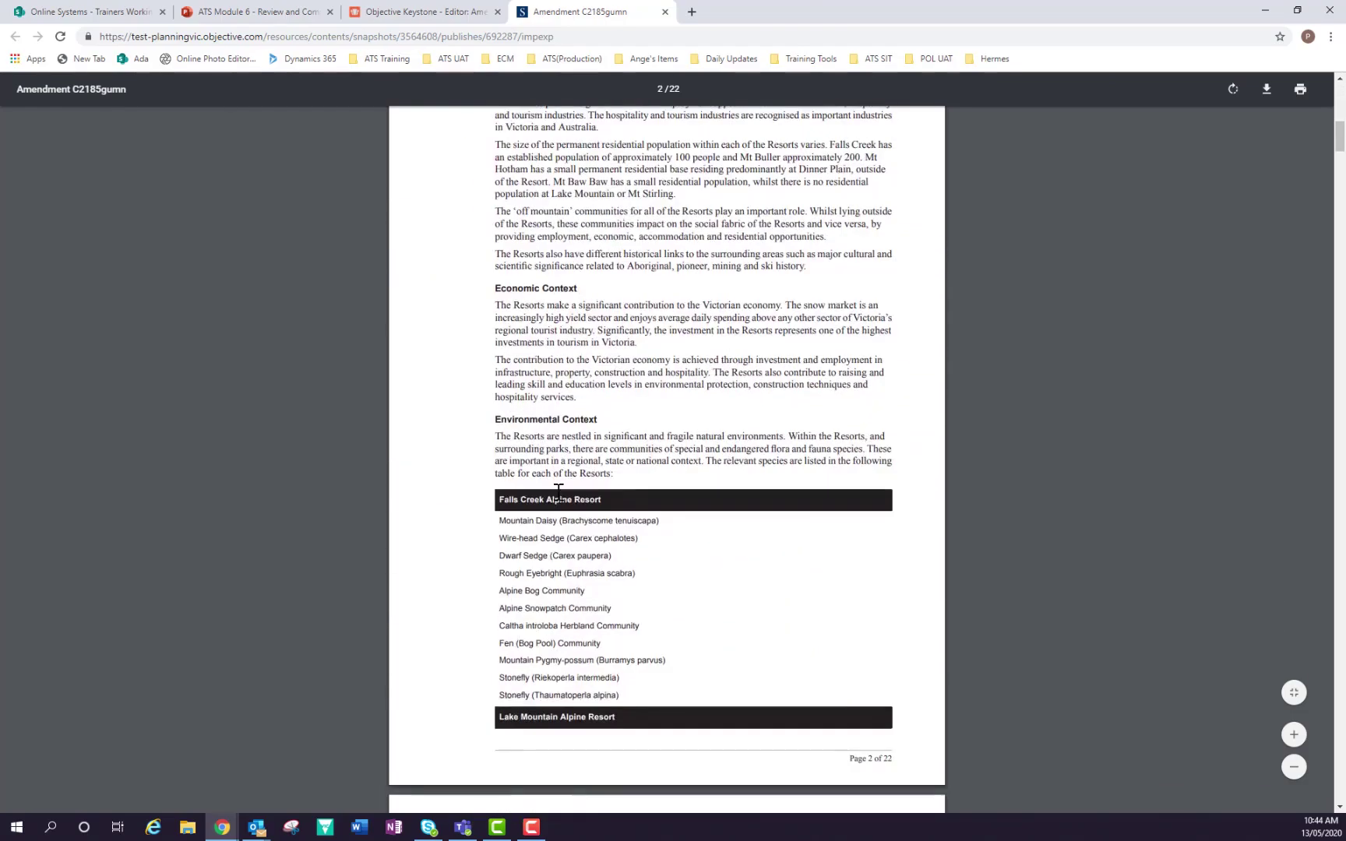
{"action": "scroll", "coordinate": [558, 493], "scroll_direction": "down", "scroll_amount": 20}
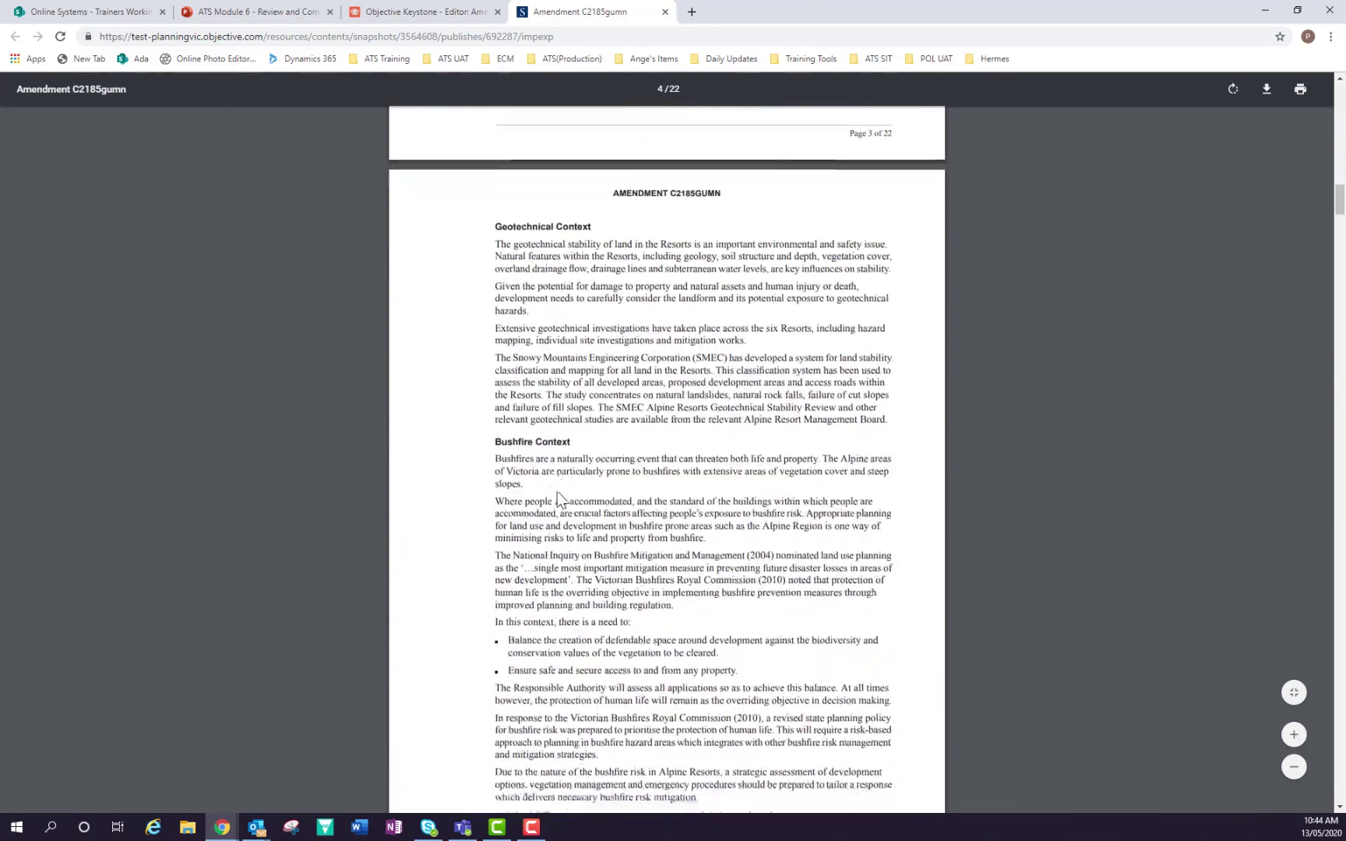
{"action": "scroll", "coordinate": [557, 497], "scroll_direction": "down", "scroll_amount": 3}
{"action": "scroll", "coordinate": [558, 491], "scroll_direction": "up", "scroll_amount": 13}
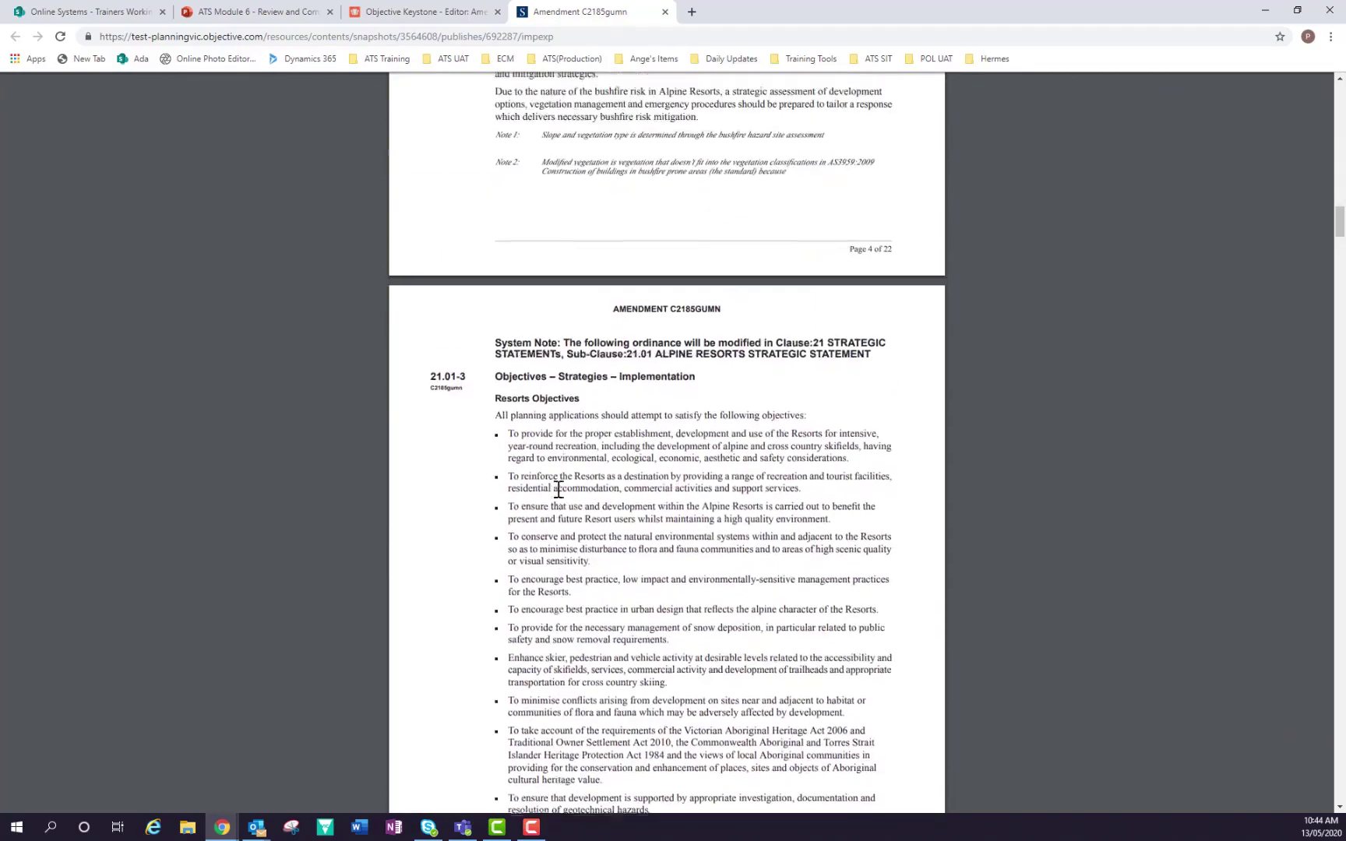
{"action": "scroll", "coordinate": [558, 488], "scroll_direction": "up", "scroll_amount": 10}
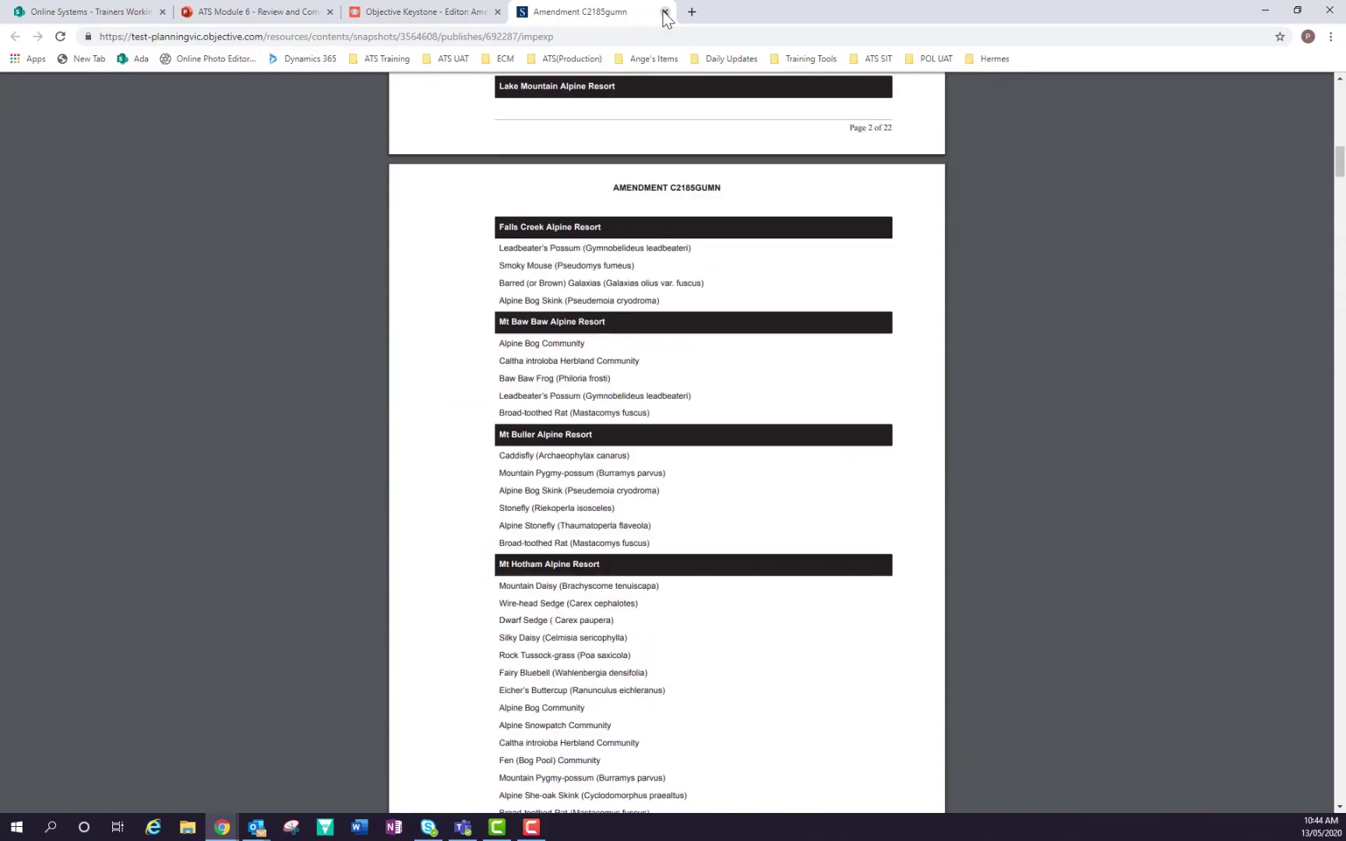
{"action": "left_click", "coordinate": [665, 11]}
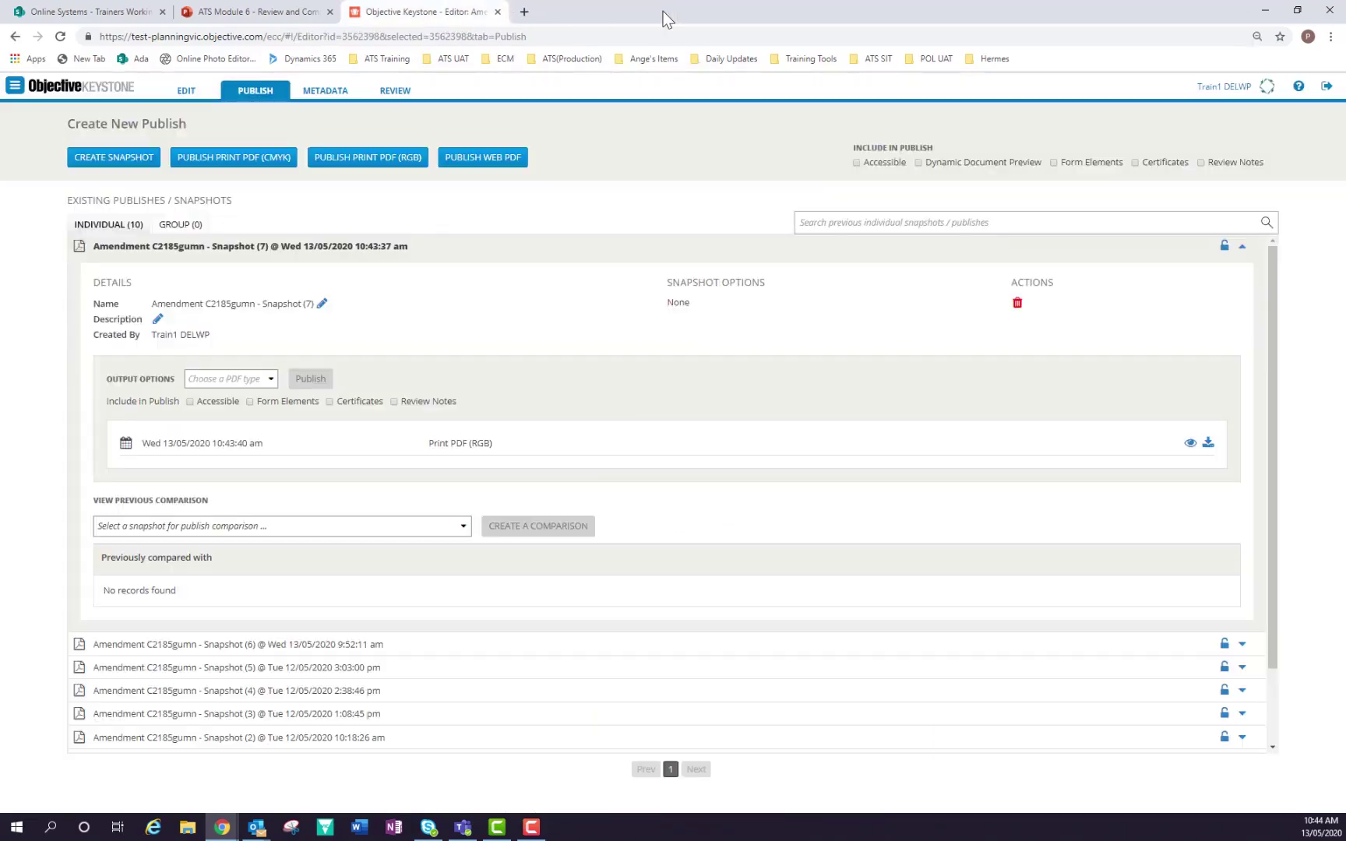
Create a comparison of Snapshot (7) with Amendment C2185gumn - Snapshot (5) @ Tue 12/05/2020 3:03:00 pm.
{"action": "left_click", "coordinate": [463, 528]}
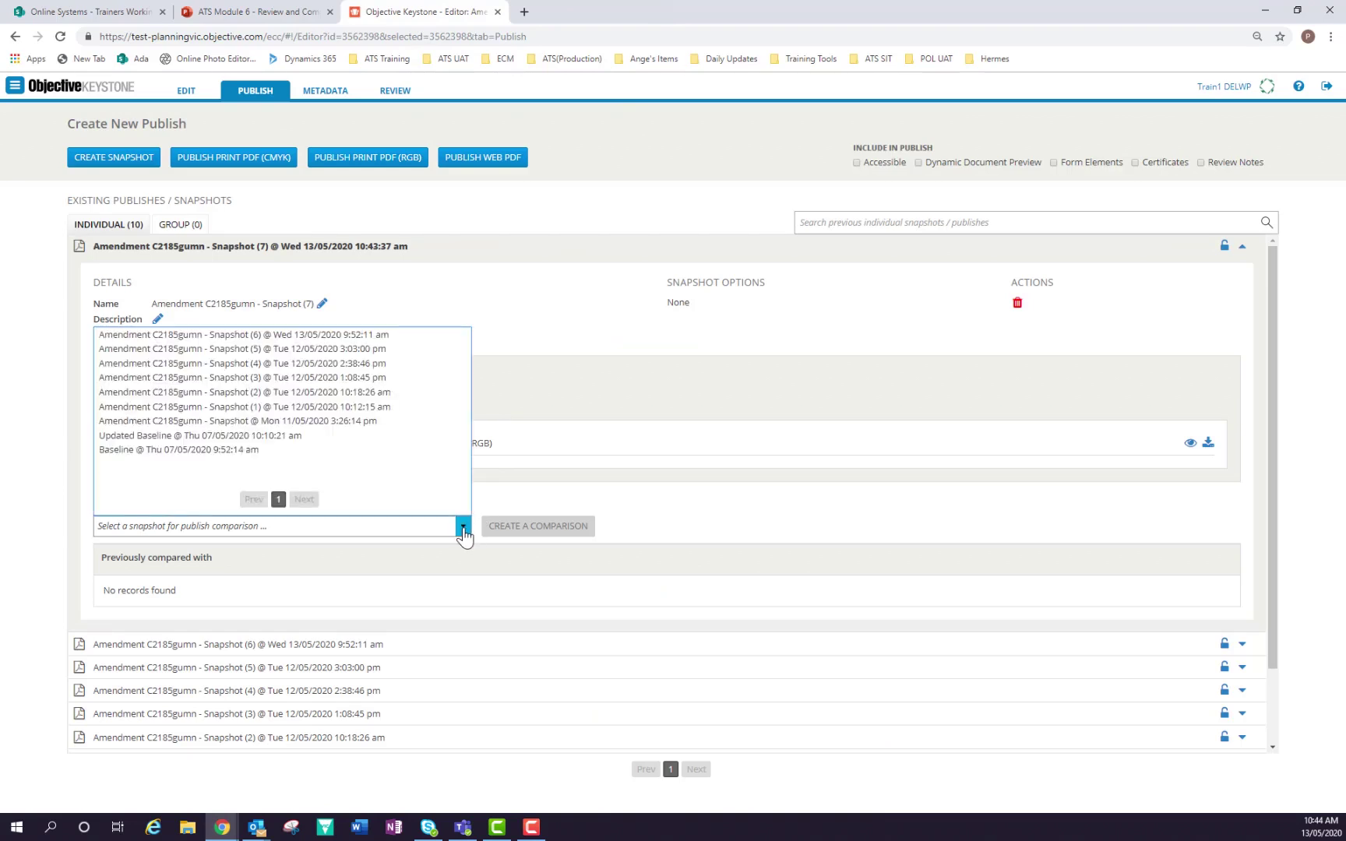
{"action": "left_click", "coordinate": [318, 351]}
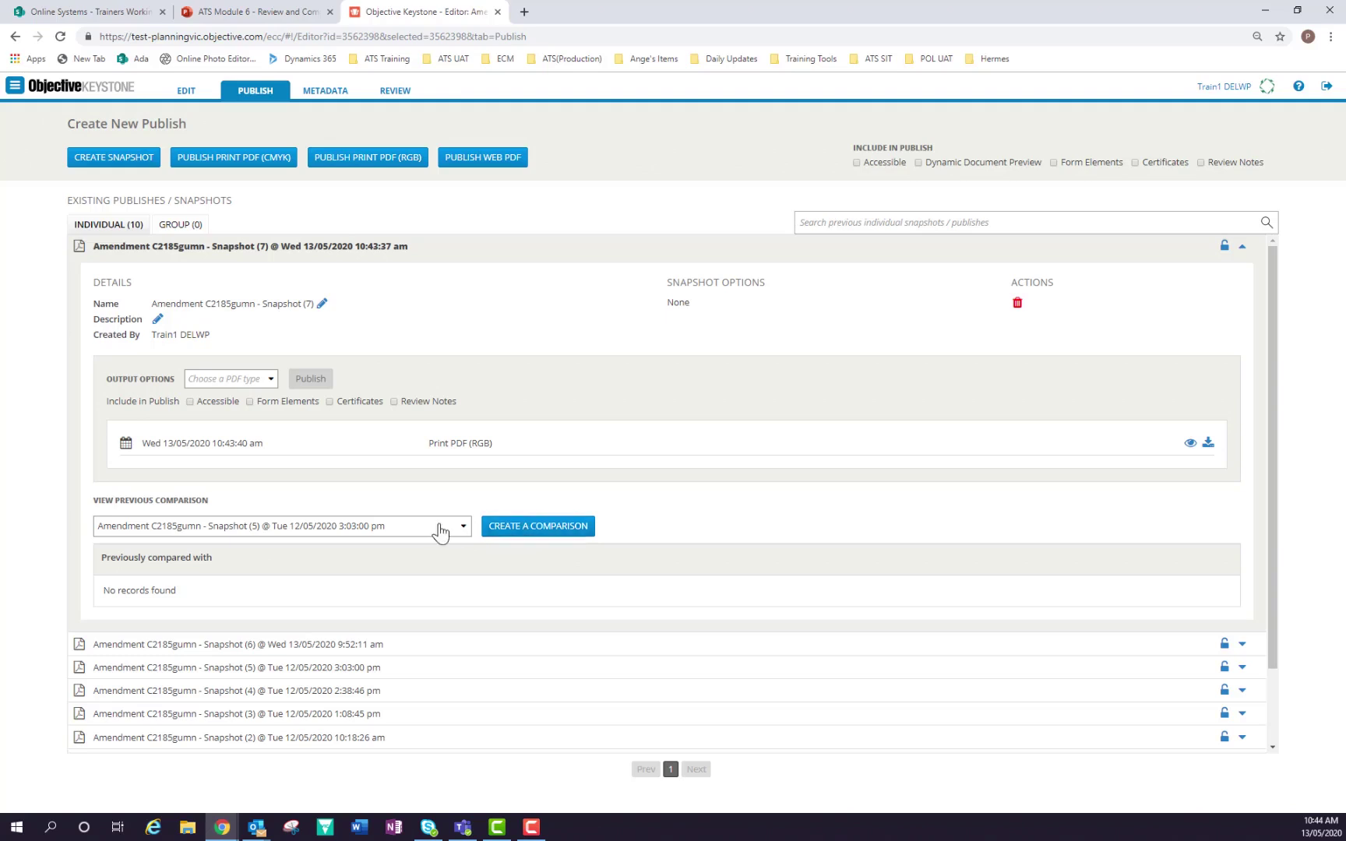
{"action": "left_click", "coordinate": [538, 526]}
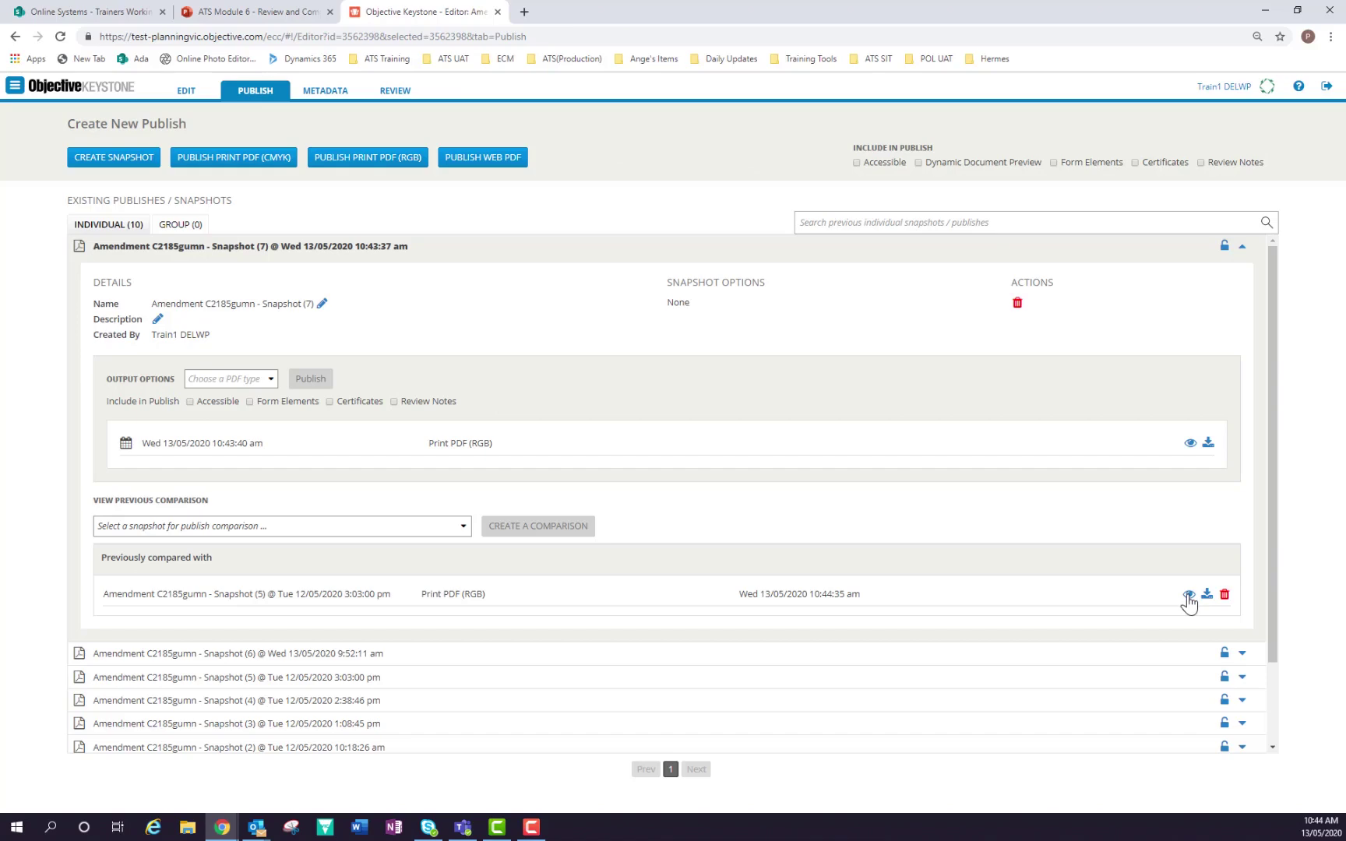
View the comparison PDF with Snapshot (5), examine the marked additions and deletions in 21.01-1 Resorts Profile, and close it.
{"action": "left_click", "coordinate": [1188, 596]}
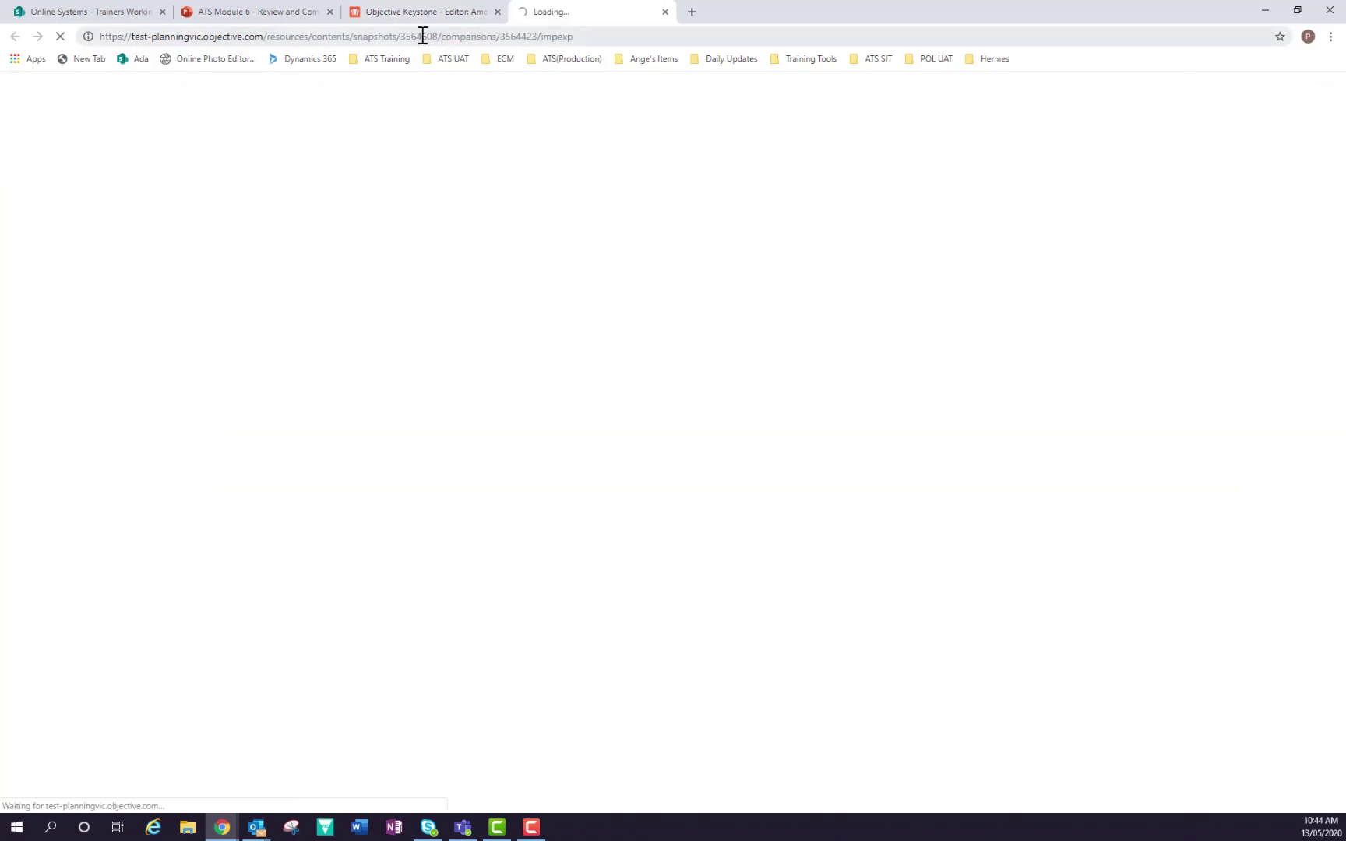
{"action": "scroll", "coordinate": [658, 395], "scroll_direction": "down", "scroll_amount": 1}
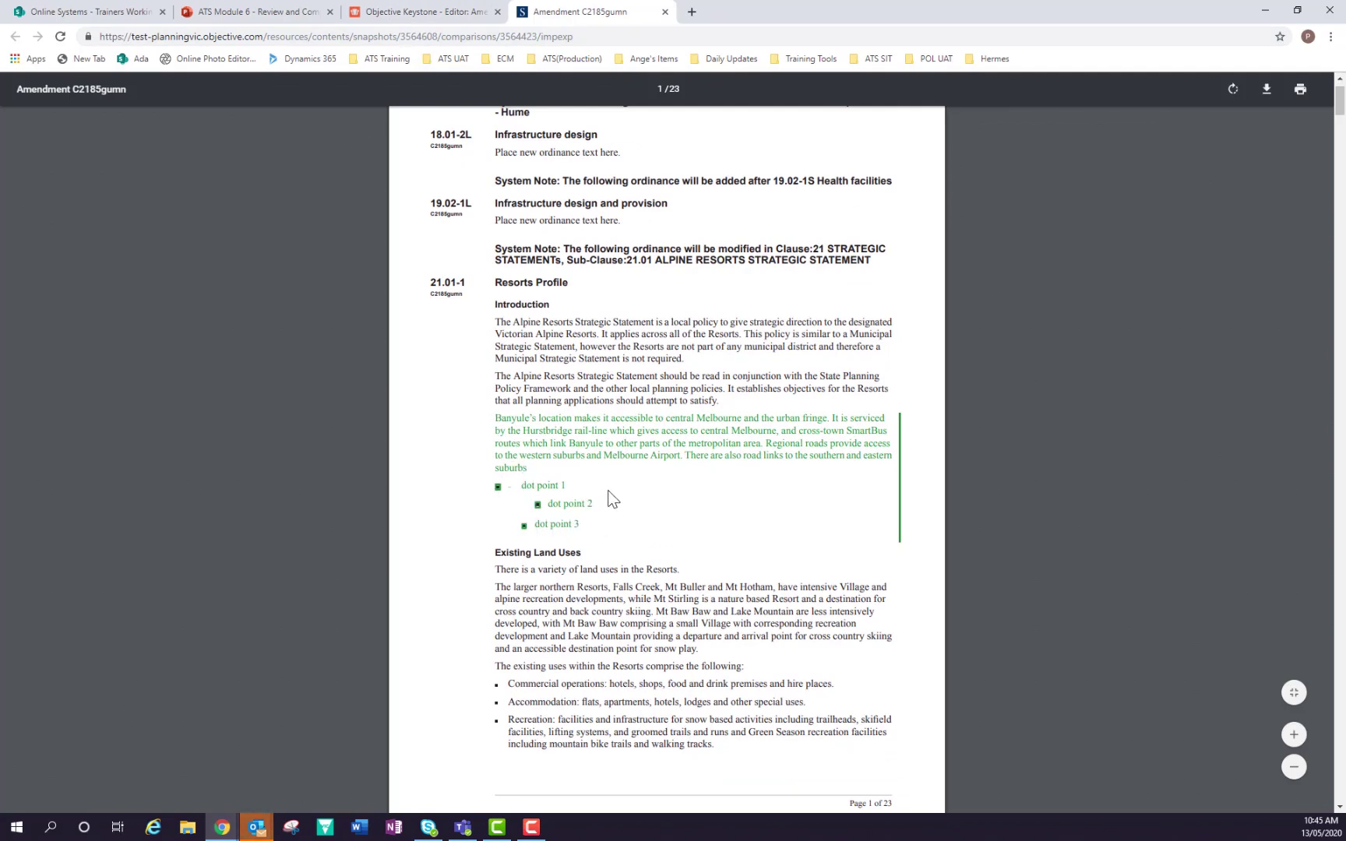
{"action": "scroll", "coordinate": [601, 497], "scroll_direction": "down", "scroll_amount": 2}
{"action": "scroll", "coordinate": [609, 488], "scroll_direction": "down", "scroll_amount": 1}
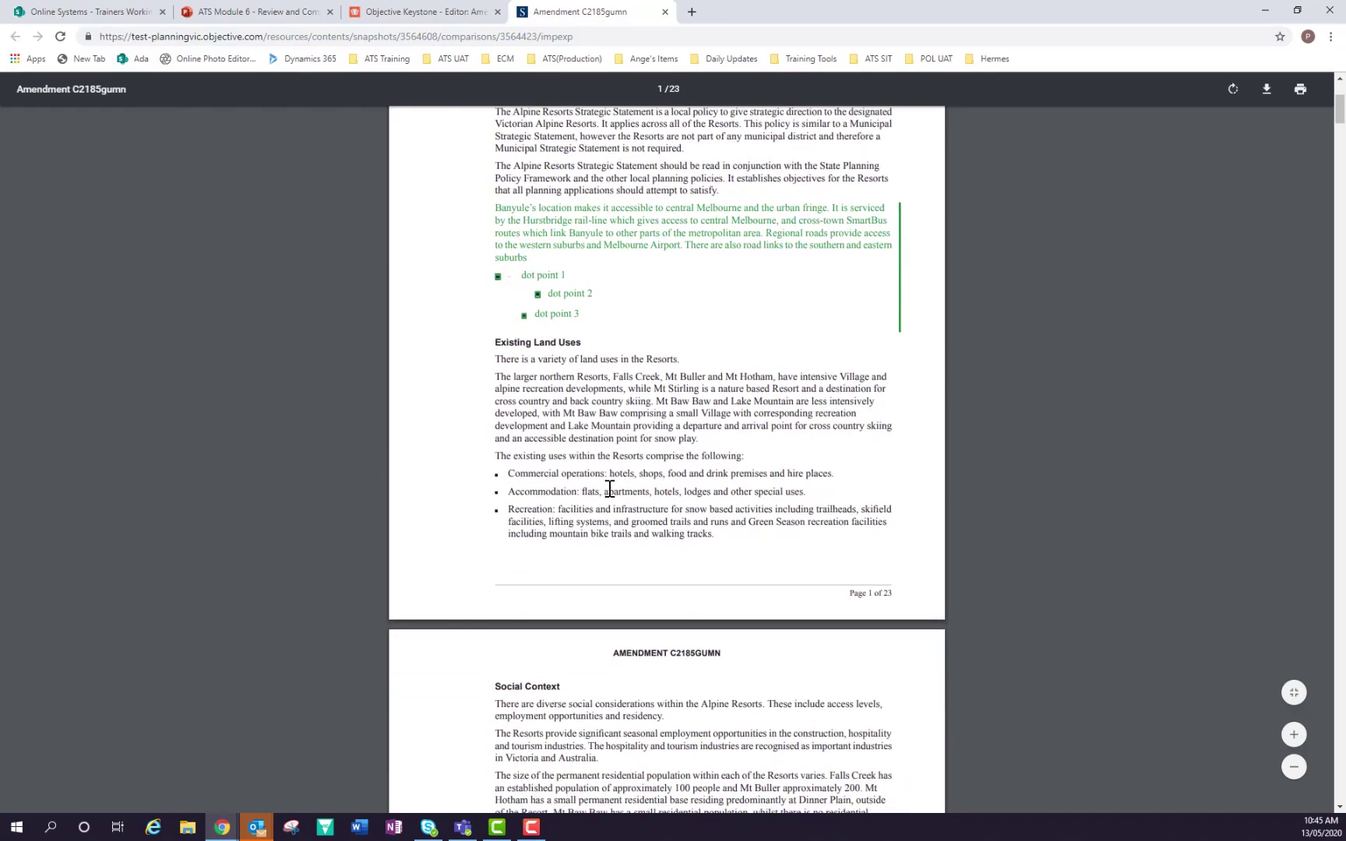
{"action": "scroll", "coordinate": [609, 489], "scroll_direction": "down", "scroll_amount": 12}
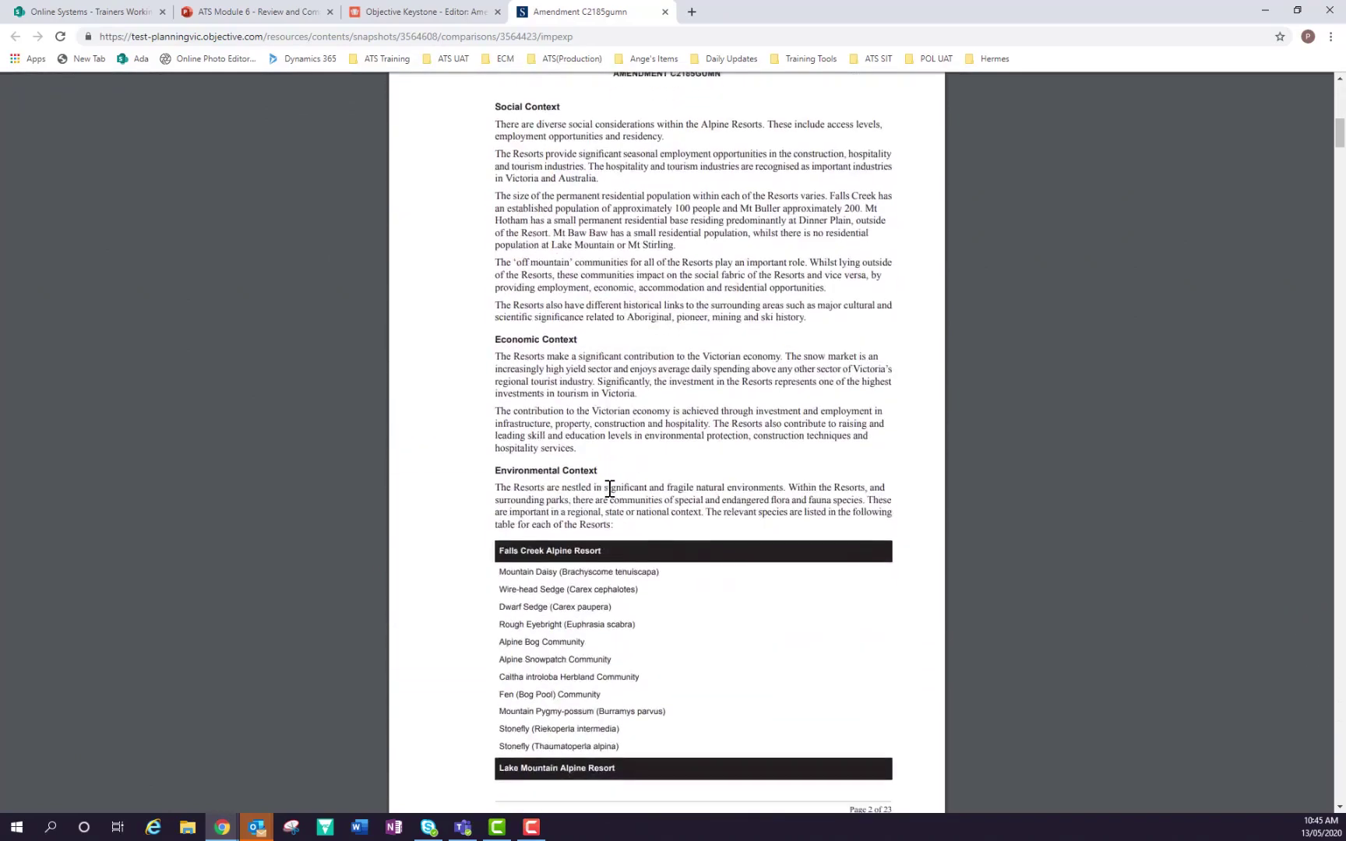
{"action": "scroll", "coordinate": [609, 488], "scroll_direction": "down", "scroll_amount": 15}
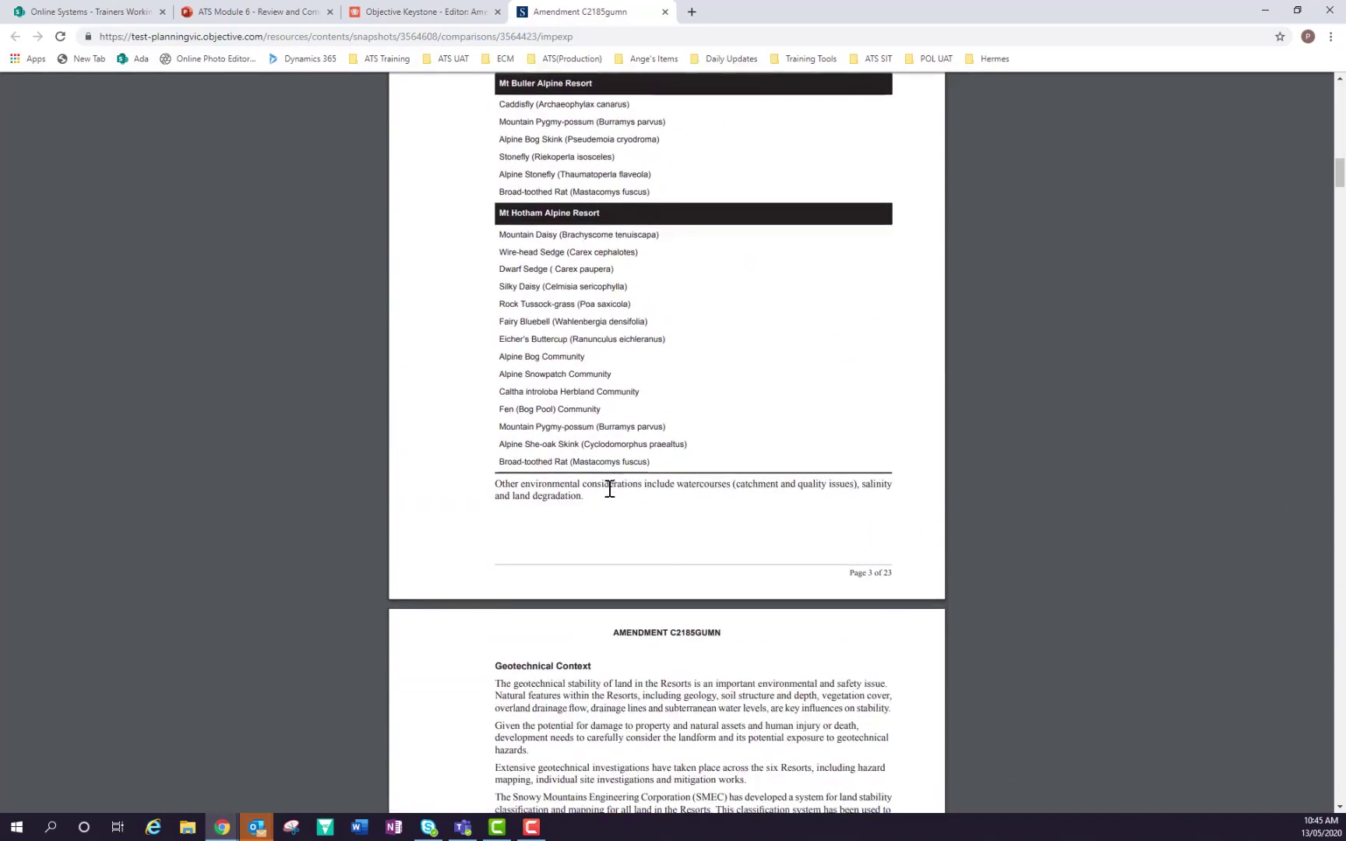
{"action": "scroll", "coordinate": [609, 488], "scroll_direction": "down", "scroll_amount": 4}
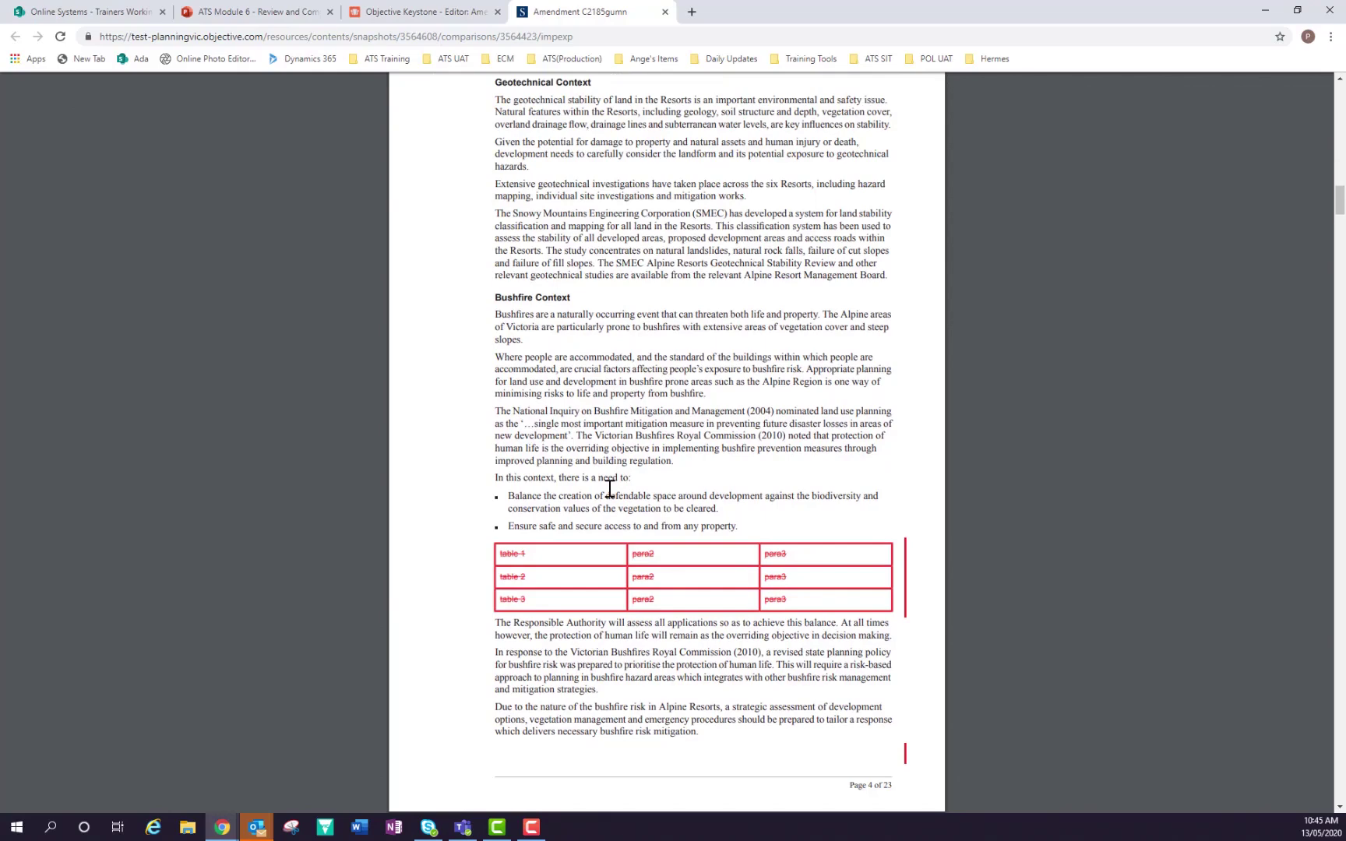
{"action": "scroll", "coordinate": [609, 488], "scroll_direction": "down", "scroll_amount": 3}
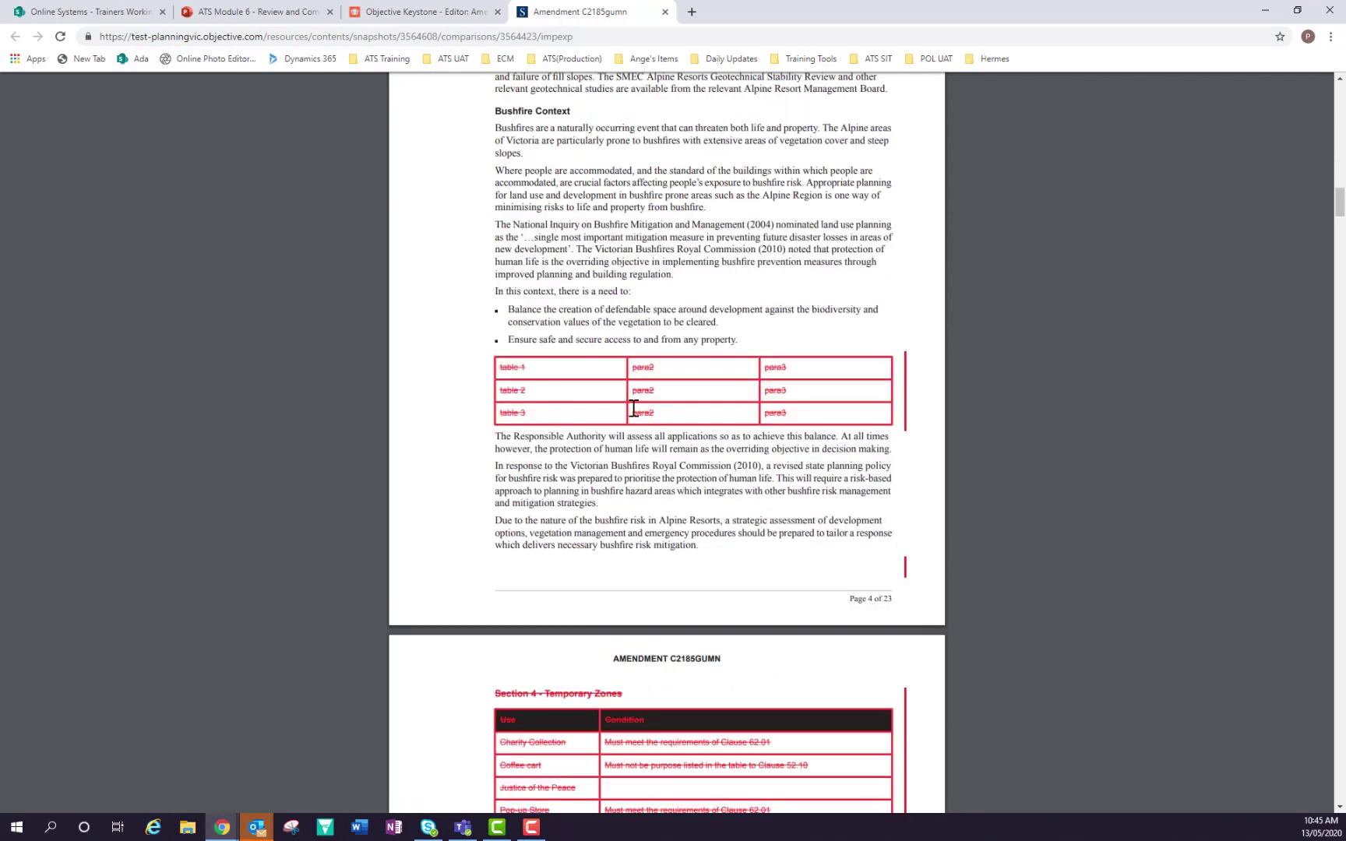
{"action": "scroll", "coordinate": [580, 428], "scroll_direction": "down", "scroll_amount": 3}
{"action": "scroll", "coordinate": [578, 423], "scroll_direction": "down", "scroll_amount": 4}
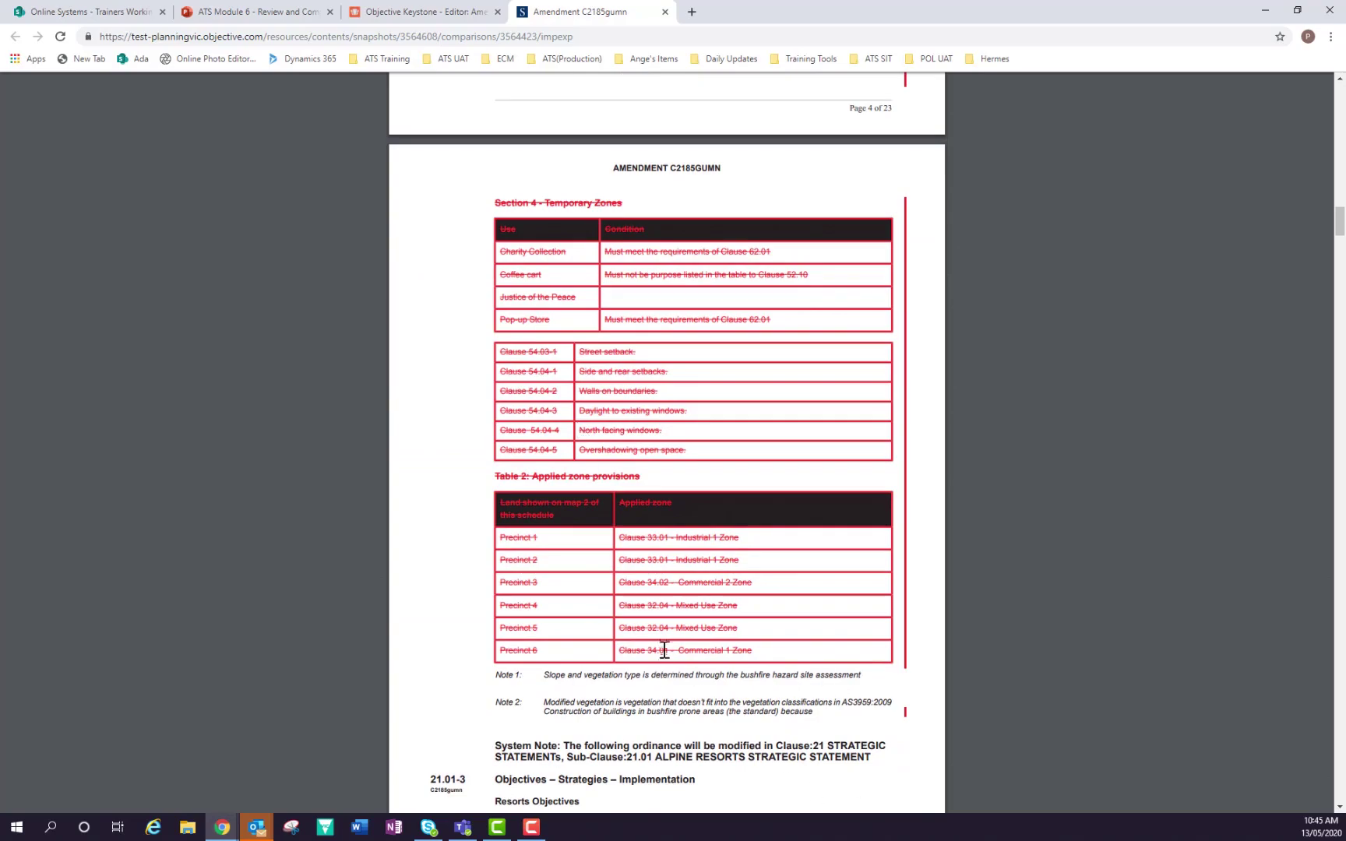
{"action": "scroll", "coordinate": [672, 658], "scroll_direction": "up", "scroll_amount": 4}
{"action": "scroll", "coordinate": [669, 652], "scroll_direction": "up", "scroll_amount": 10}
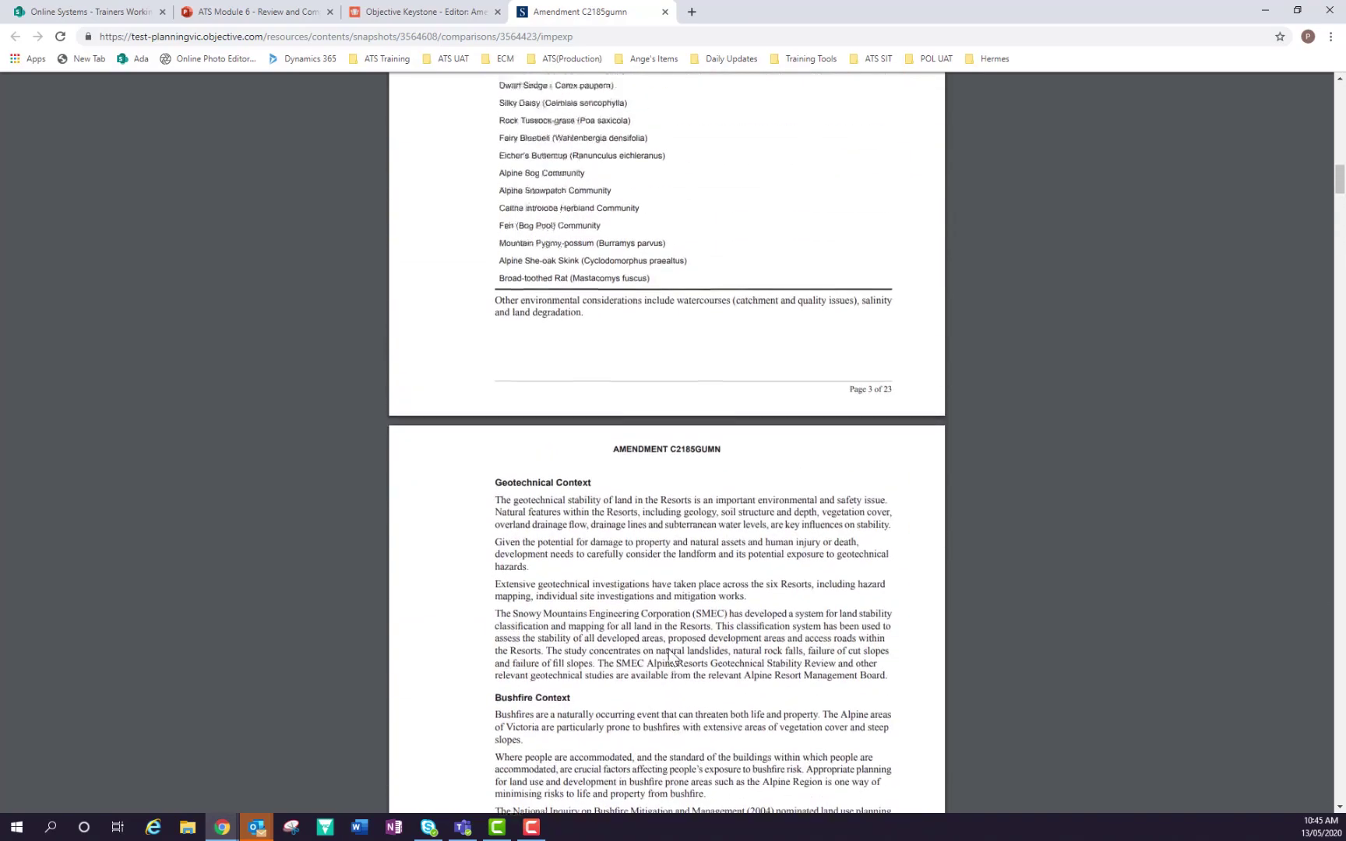
{"action": "scroll", "coordinate": [669, 649], "scroll_direction": "down", "scroll_amount": 6}
{"action": "scroll", "coordinate": [671, 655], "scroll_direction": "up", "scroll_amount": 13}
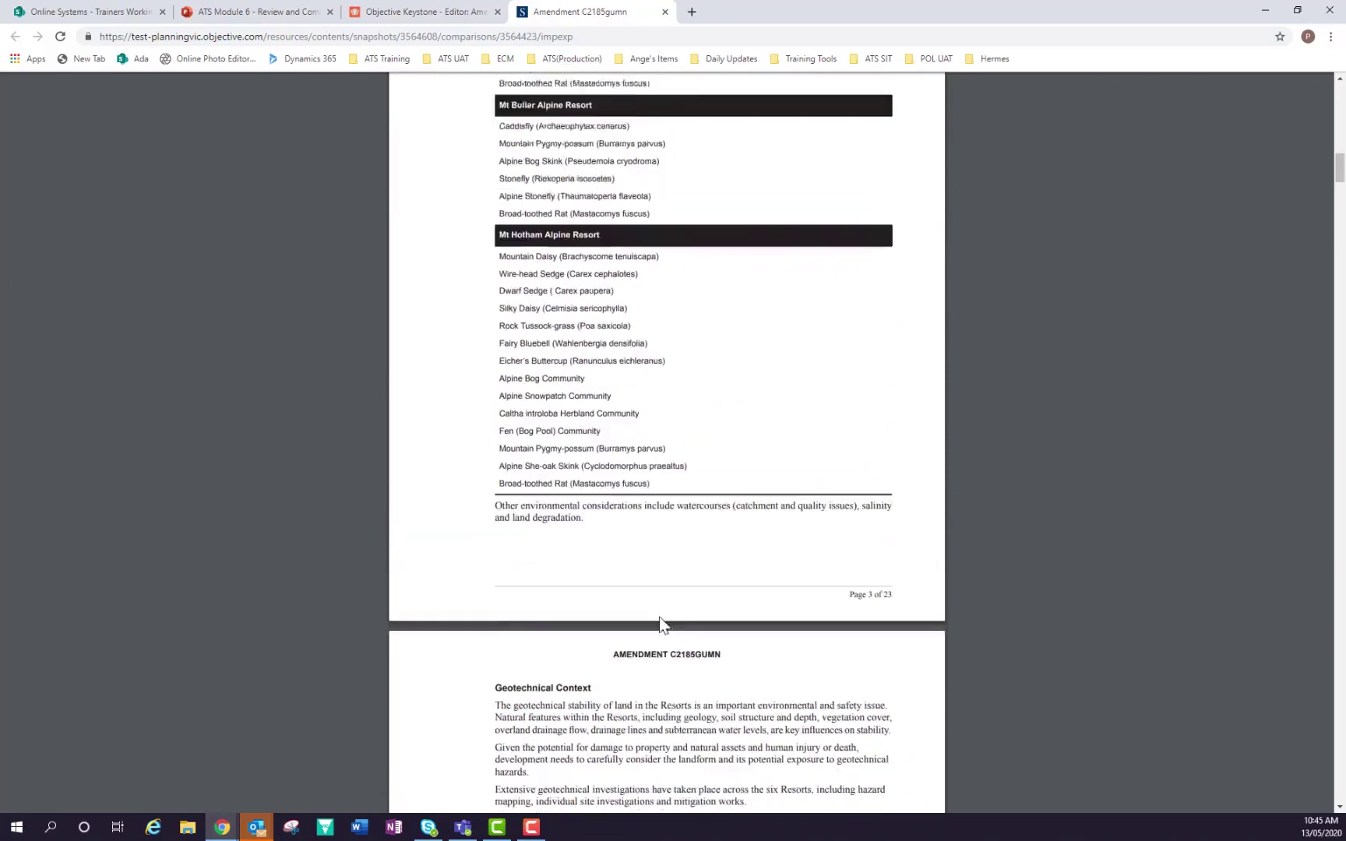
{"action": "scroll", "coordinate": [613, 438], "scroll_direction": "up", "scroll_amount": 9}
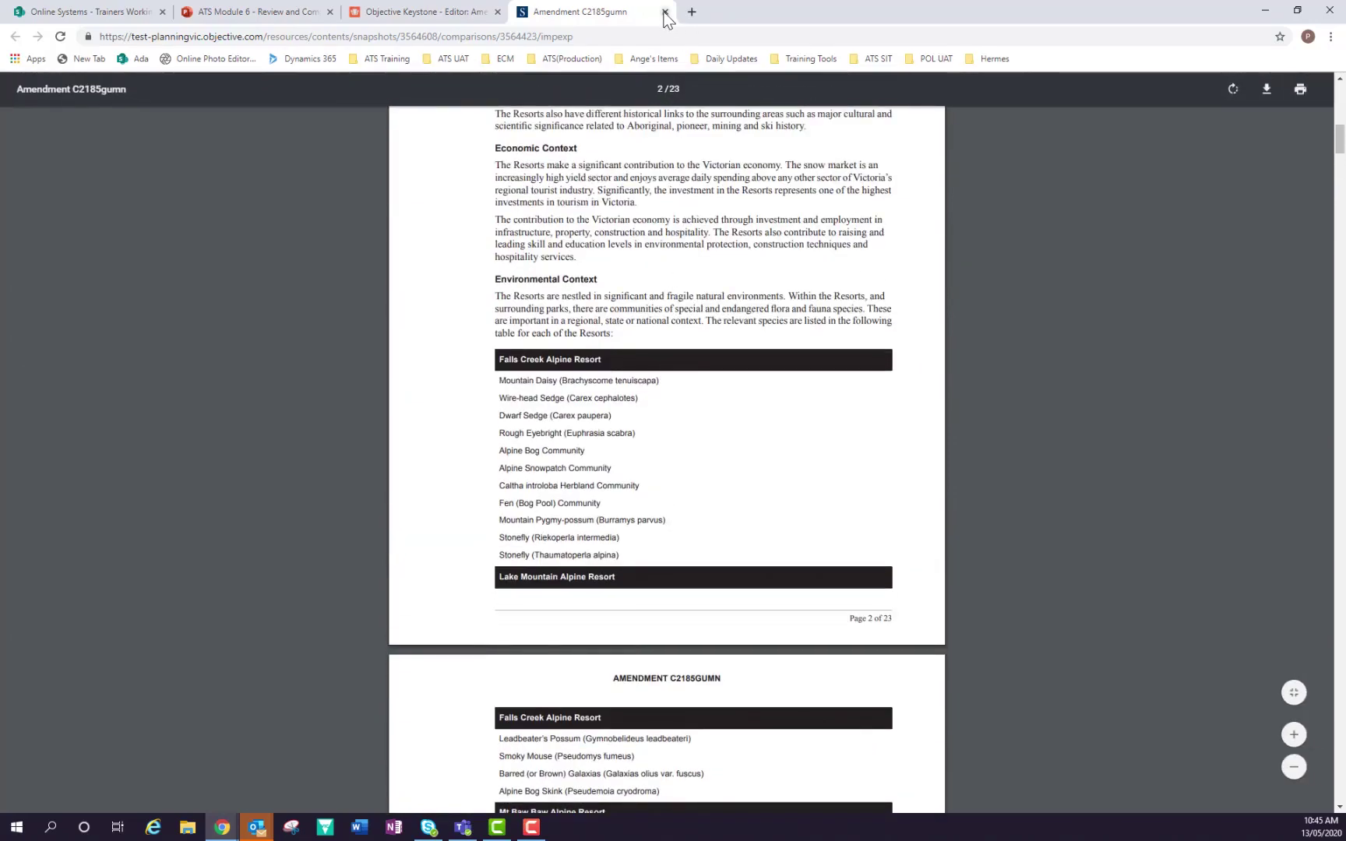
{"action": "left_click", "coordinate": [664, 13]}
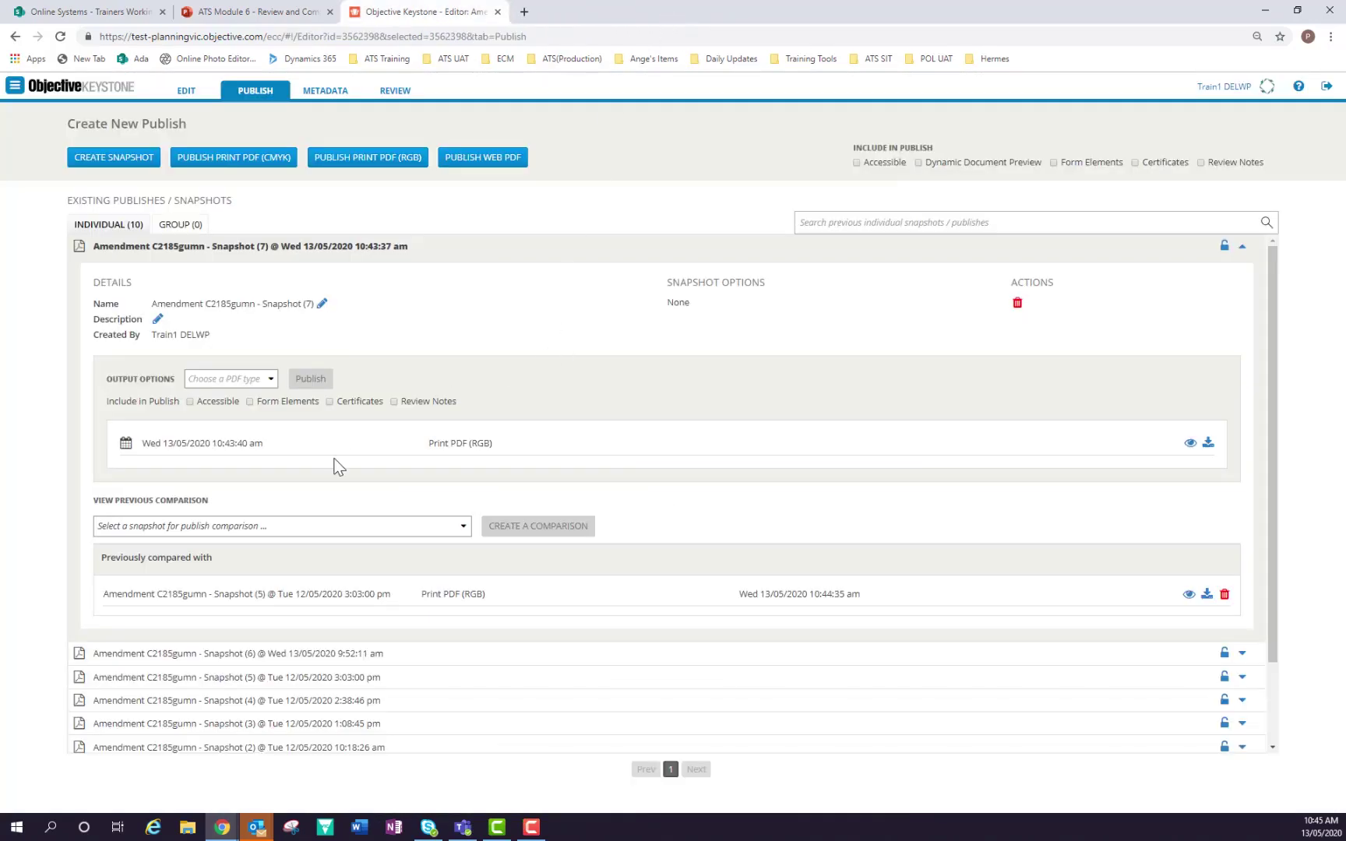